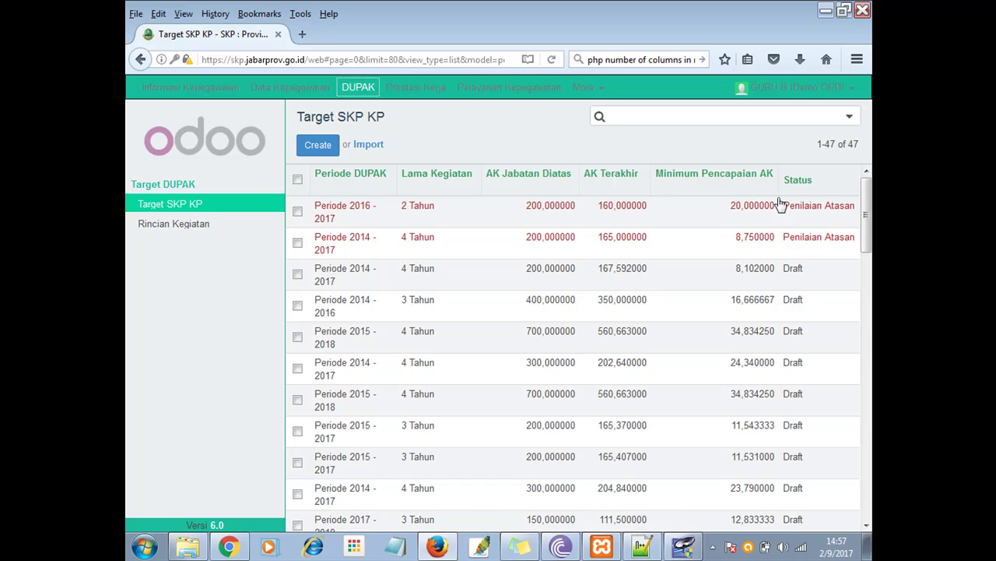
# Step: Open the Sasaran Kerja Pegawai list under Prestasi Kerja and replace the Target Tahun Ini filter with Tahun 2016
pyautogui.click(419, 88)
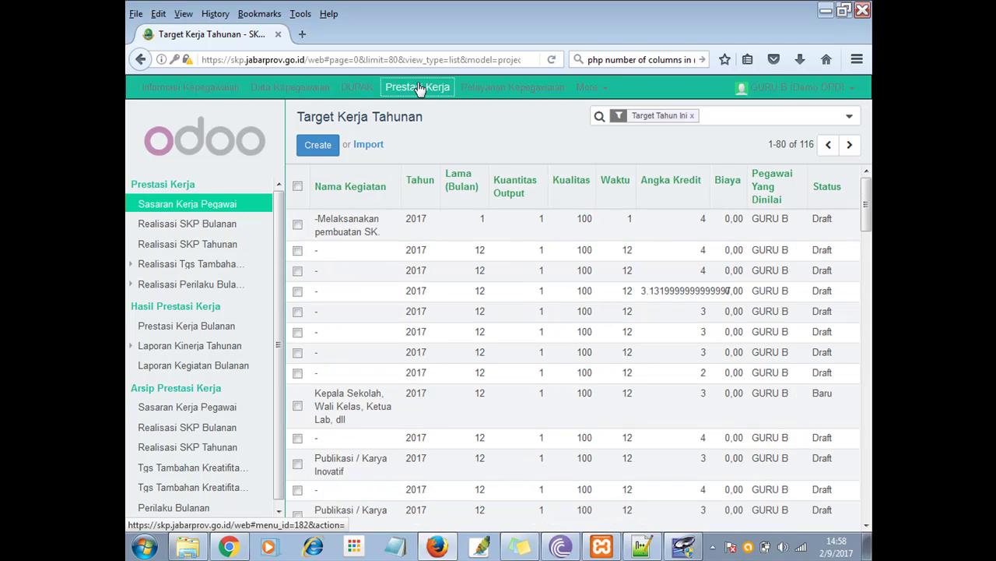
pyautogui.click(737, 117)
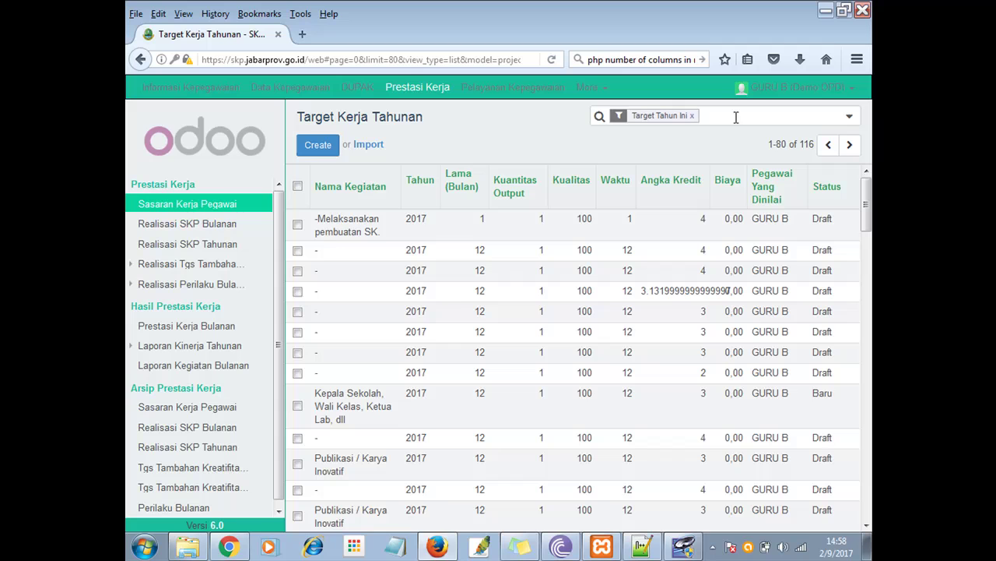
pyautogui.click(692, 116)
pyautogui.click(692, 116)
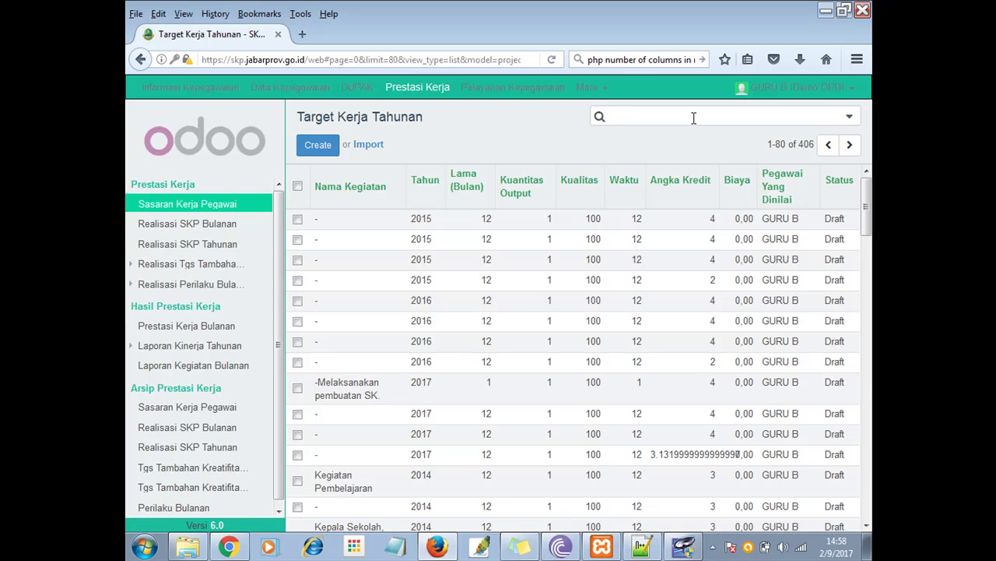
pyautogui.write('2016')
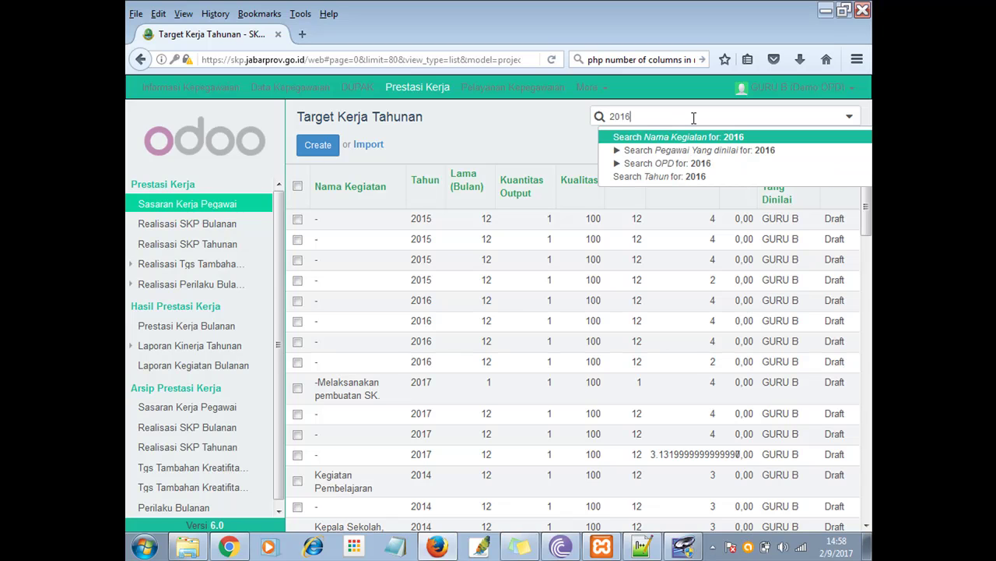
pyautogui.click(674, 177)
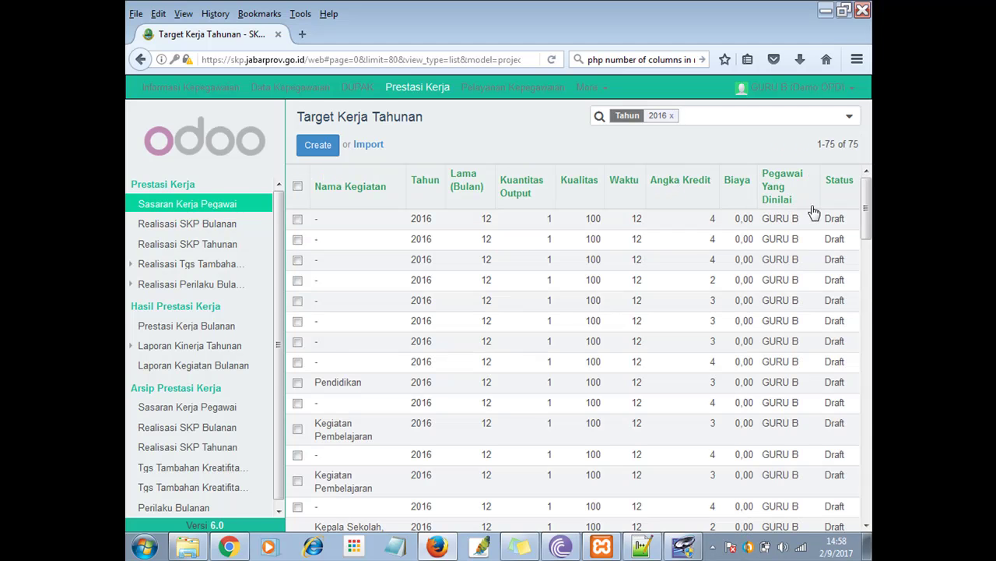
# Step: Open the 2016 Pendidikan target worth 50 credit points near the end of the list and review its details
pyautogui.moveTo(866, 204); pyautogui.dragTo(866, 487)
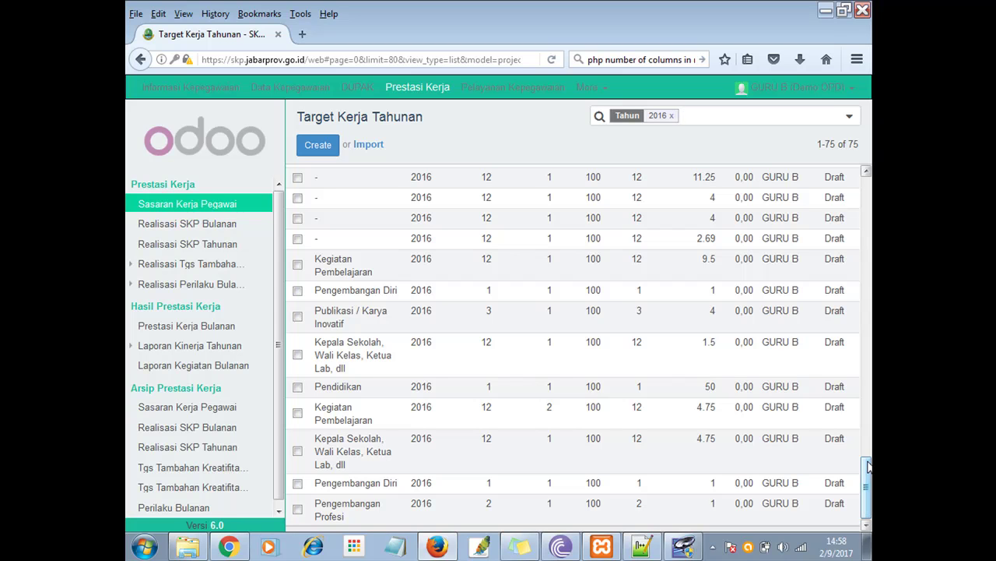
pyautogui.scroll(5, 721, 428)
pyautogui.scroll(-3, 751, 394)
pyautogui.scroll(-3, 751, 395)
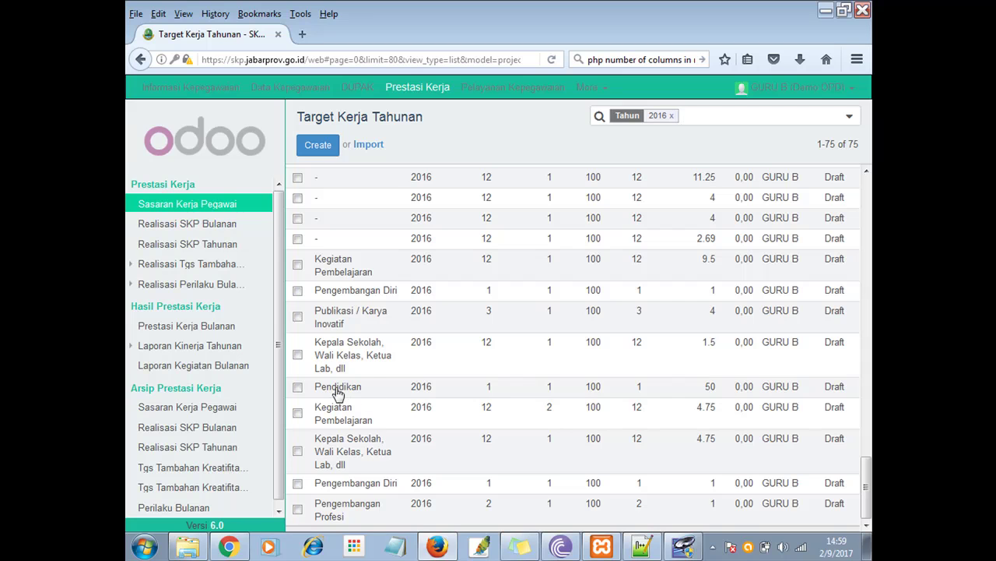
pyautogui.click(642, 393)
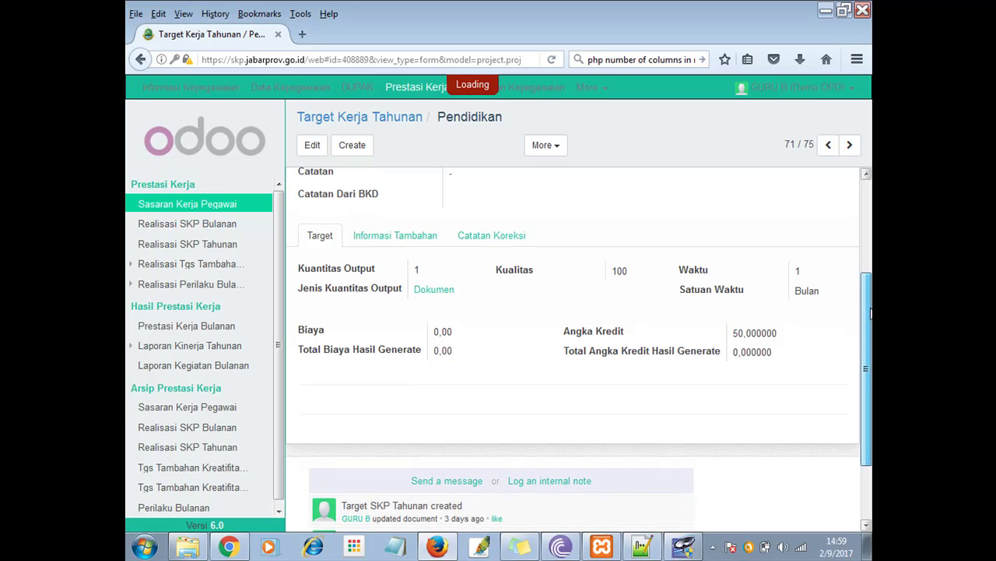
pyautogui.moveTo(795, 266); pyautogui.dragTo(870, 319)
pyautogui.scroll(4, 870, 319)
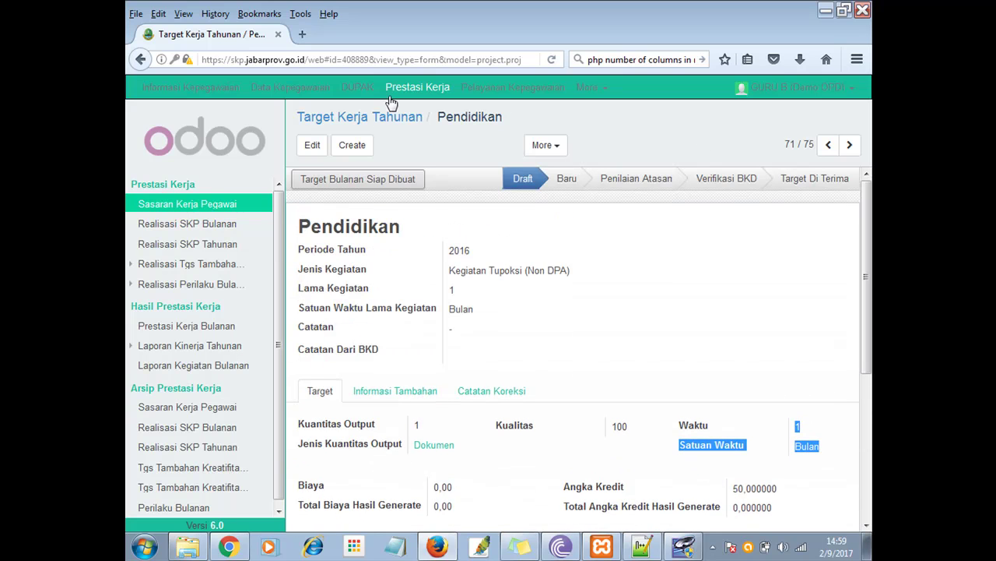
# Step: Set the Pendidikan target's Catatan to "lulus s 2 tahun 2015" and mark it as Target Bulanan Siap Dibuat
pyautogui.click(313, 146)
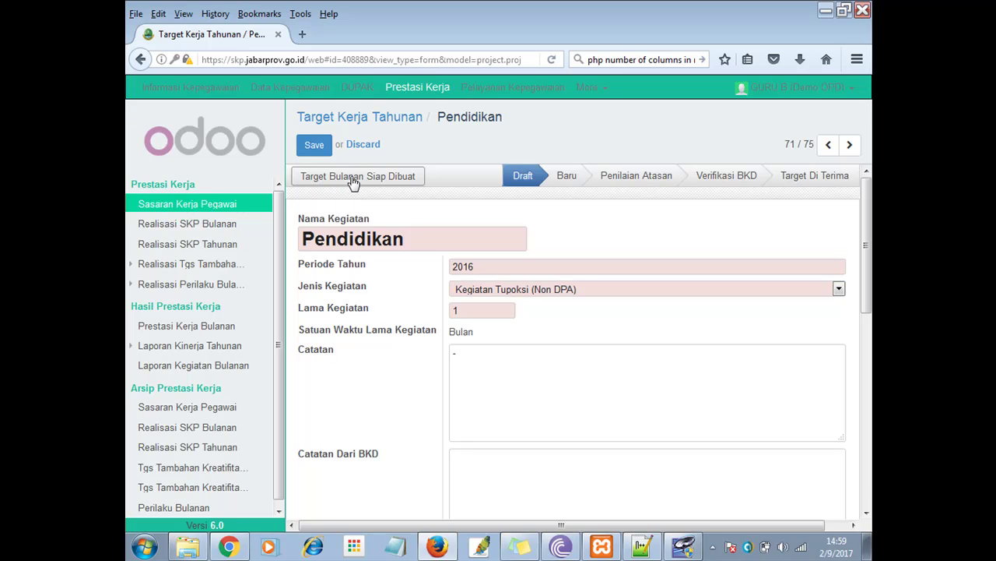
pyautogui.doubleClick(495, 356)
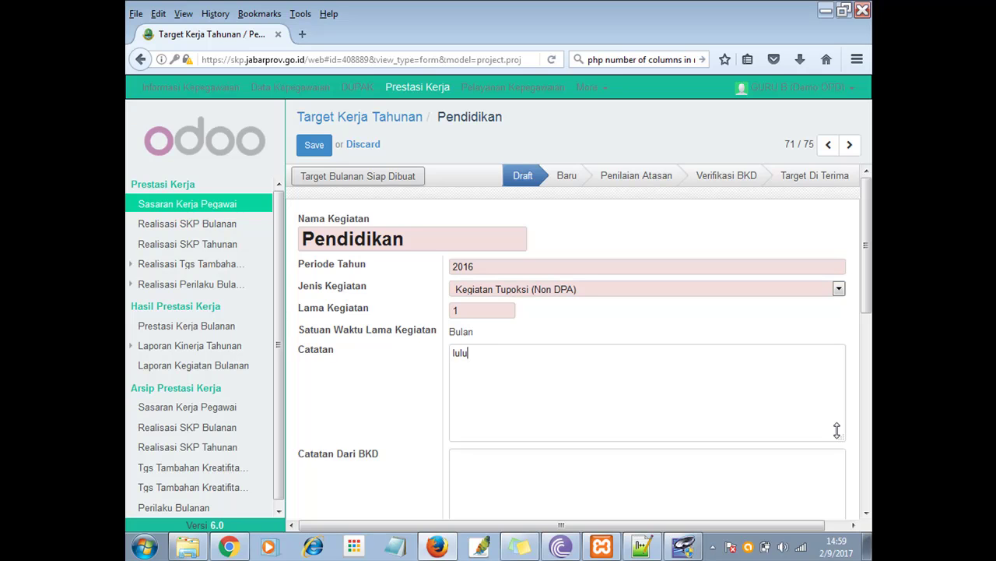
pyautogui.write('lulus s 2 tahun 2015')
pyautogui.click(363, 179)
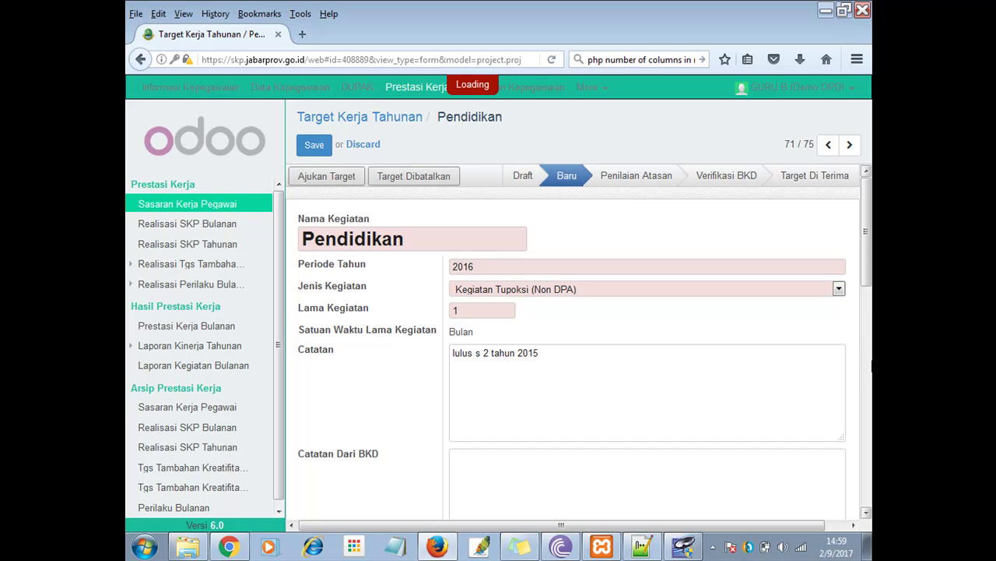
# Step: Generate the monthly targets for the Pendidikan activity and check the generated rows against the annual target
pyautogui.scroll(-7, 866, 325)
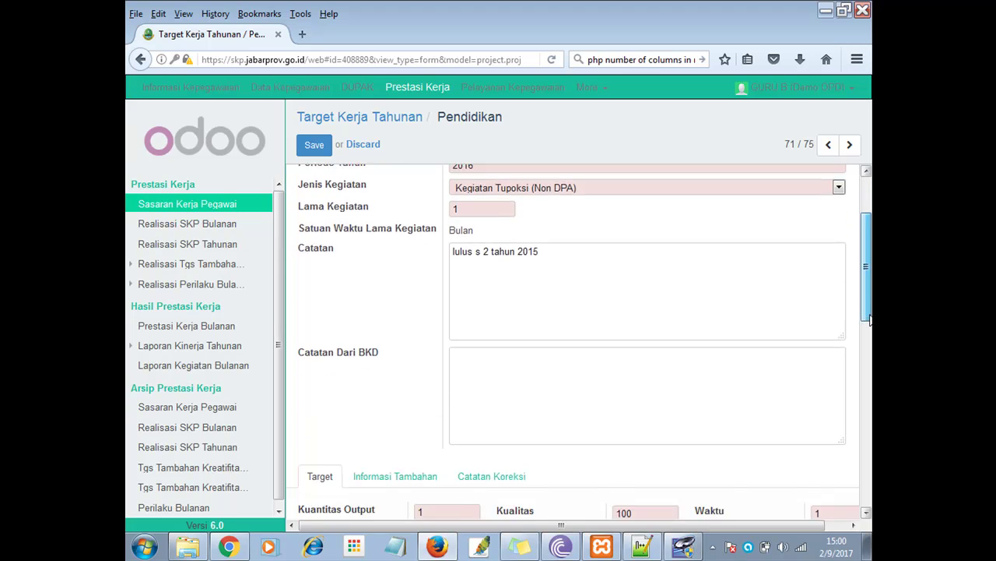
pyautogui.scroll(-1, 580, 356)
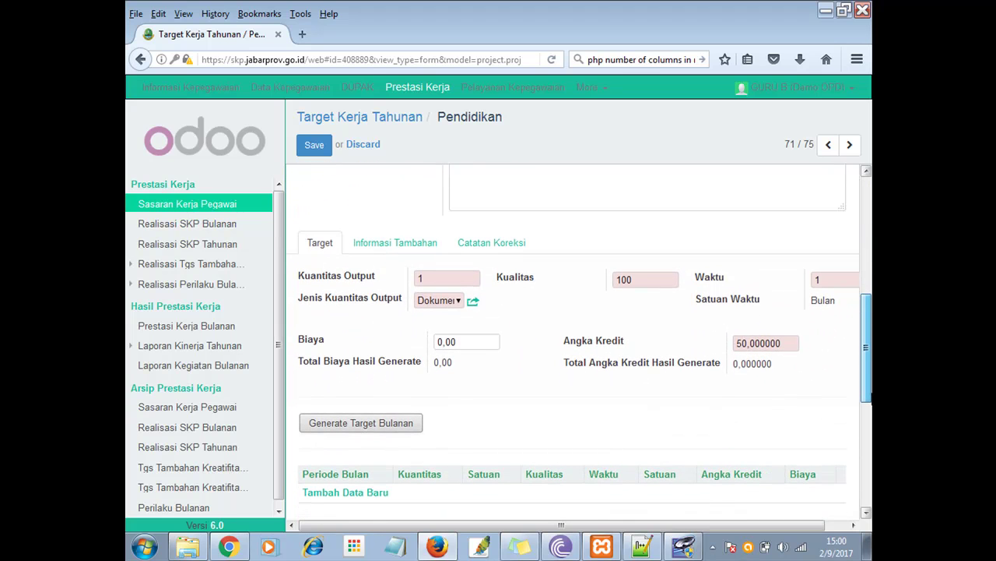
pyautogui.scroll(-1, 753, 325)
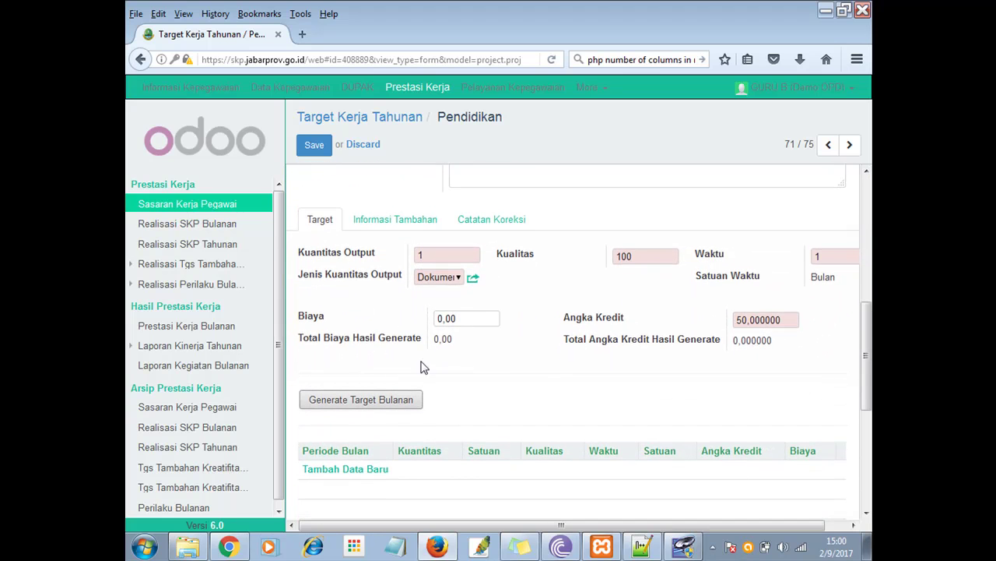
pyautogui.click(367, 400)
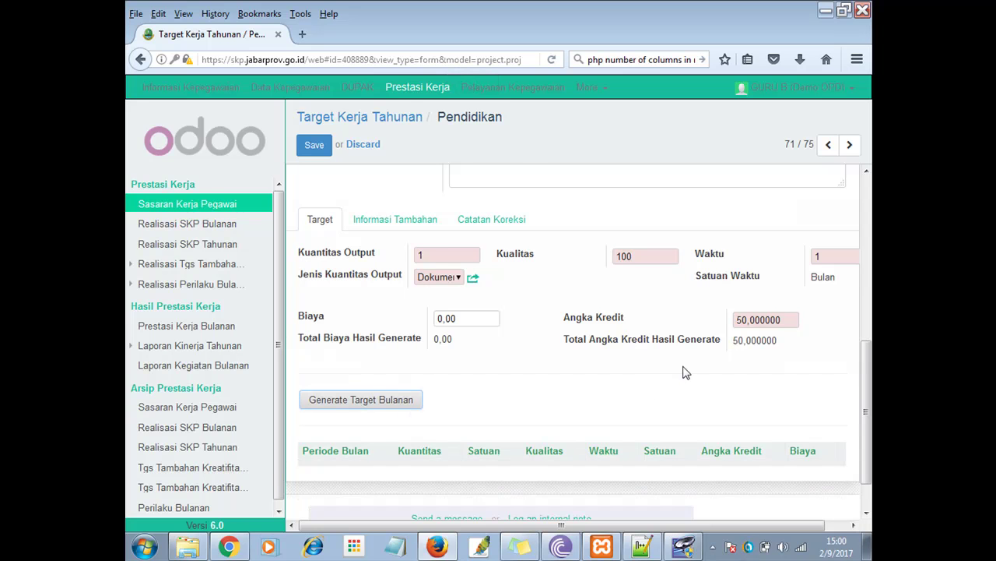
pyautogui.scroll(-1, 685, 366)
pyautogui.scroll(-10, 685, 366)
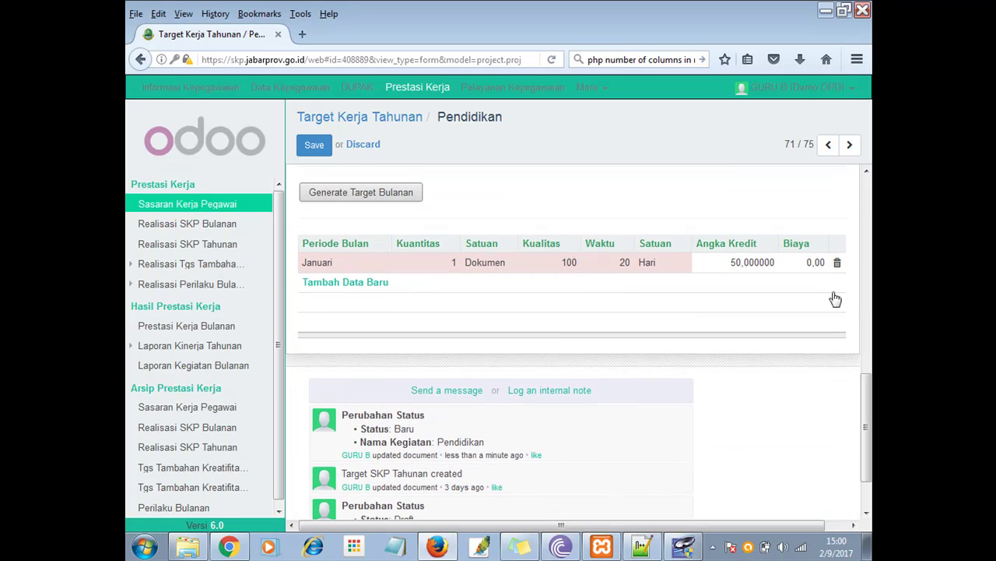
pyautogui.scroll(1, 868, 393)
pyautogui.moveTo(871, 390); pyautogui.dragTo(871, 338)
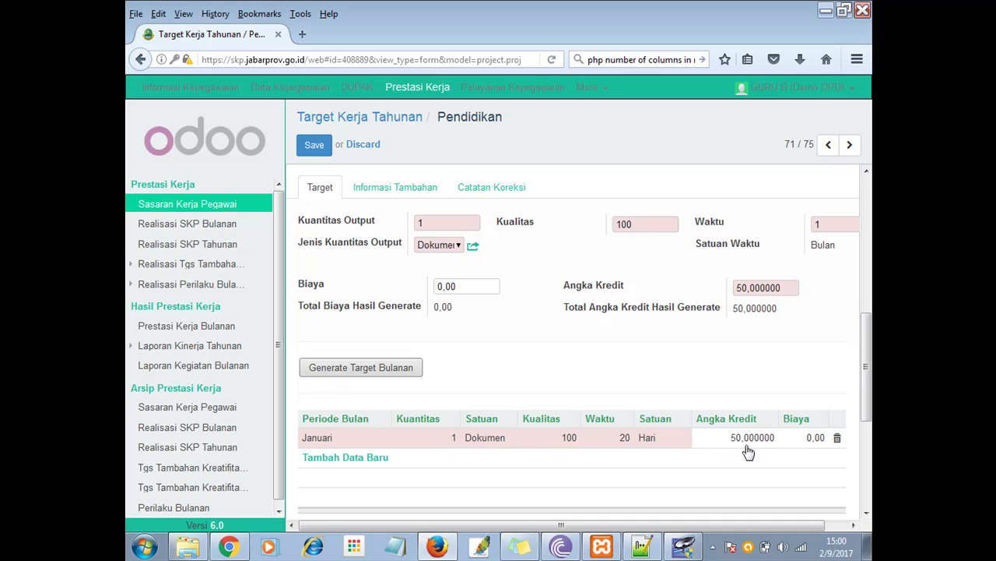
pyautogui.moveTo(866, 378); pyautogui.dragTo(868, 402)
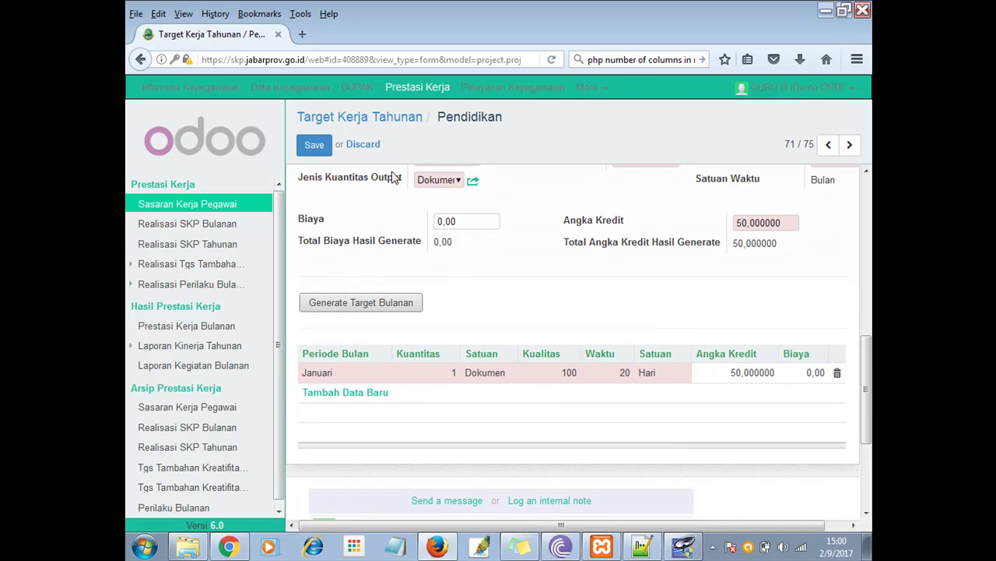
# Step: Save the Pendidikan target and submit it for assessment with Ajukan Target
pyautogui.click(314, 144)
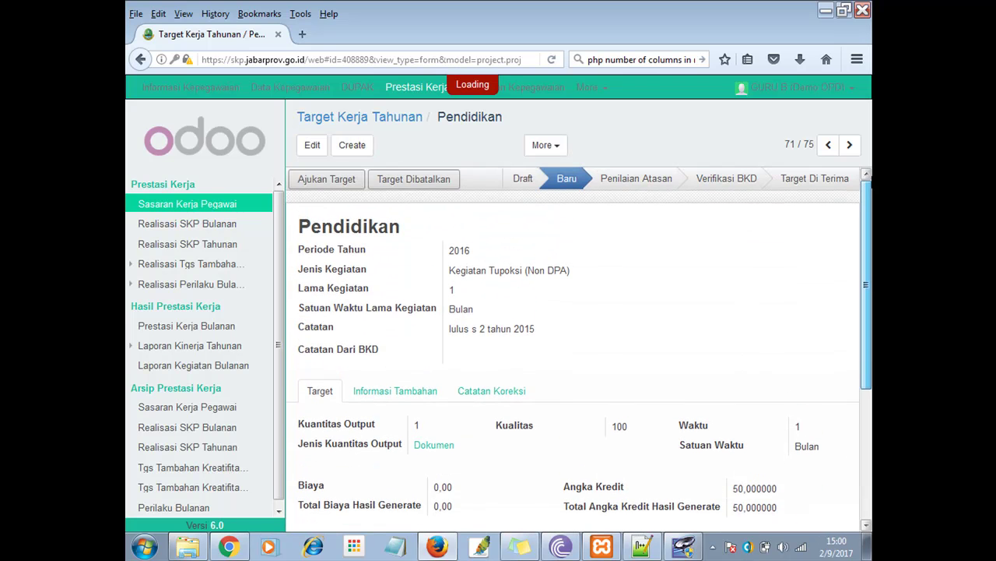
pyautogui.click(344, 183)
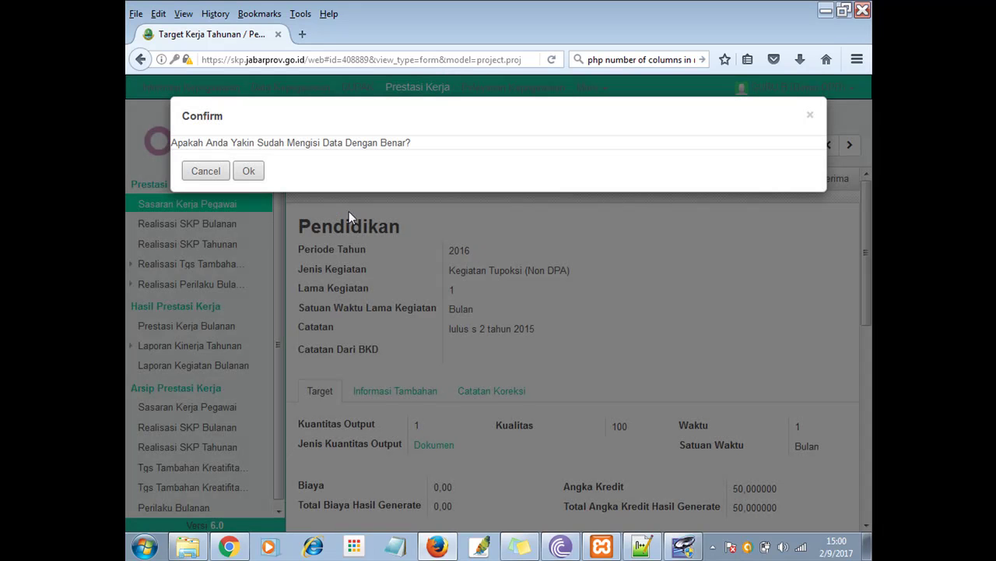
pyautogui.click(260, 177)
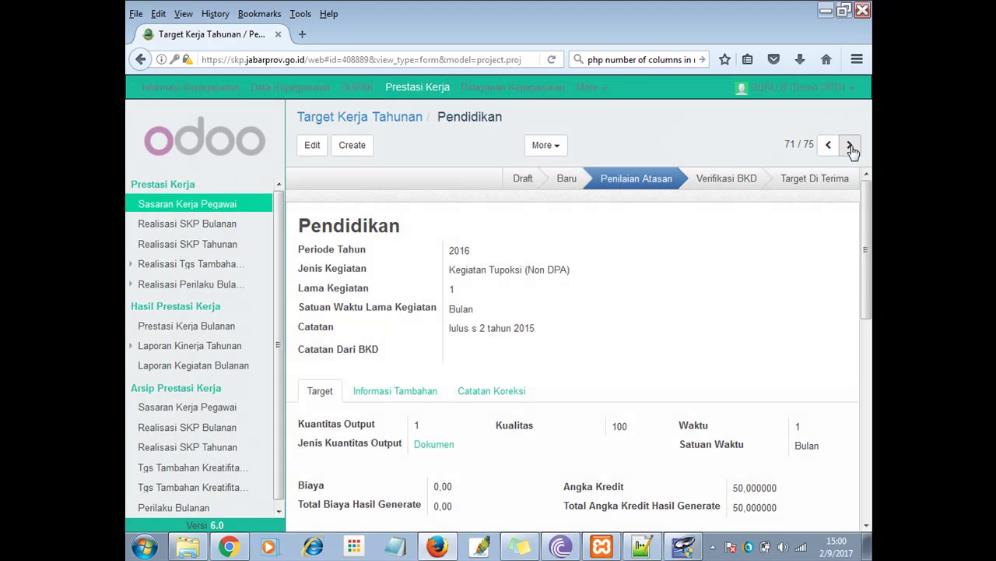
# Step: Go to the next target, Kegiatan Pembelajaran, review it, and mark it as Target Bulanan Siap Dibuat in edit mode
pyautogui.click(852, 147)
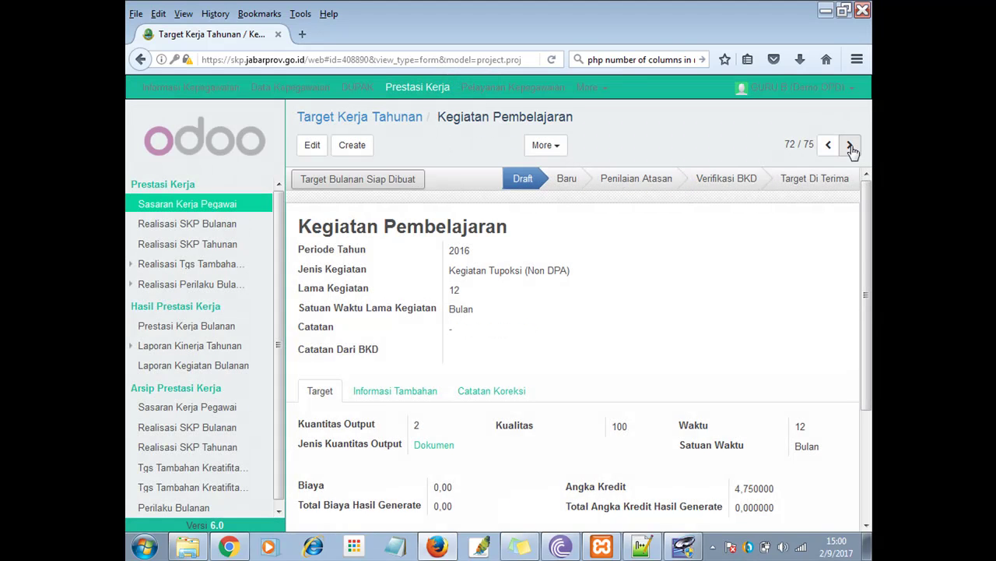
pyautogui.scroll(-3, 449, 244)
pyautogui.scroll(3, 468, 283)
pyautogui.scroll(-2, 493, 272)
pyautogui.scroll(-2, 513, 358)
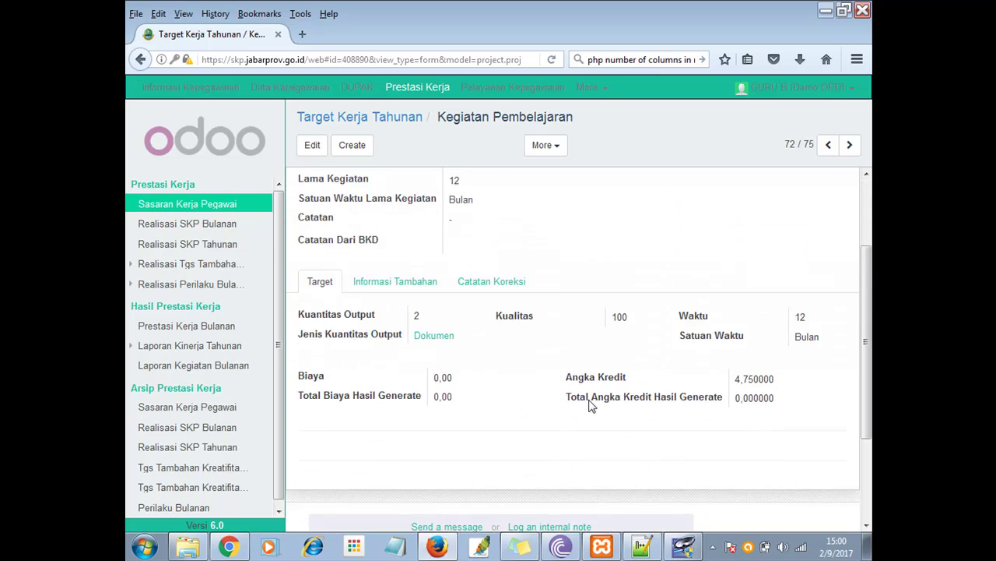
pyautogui.scroll(3, 545, 338)
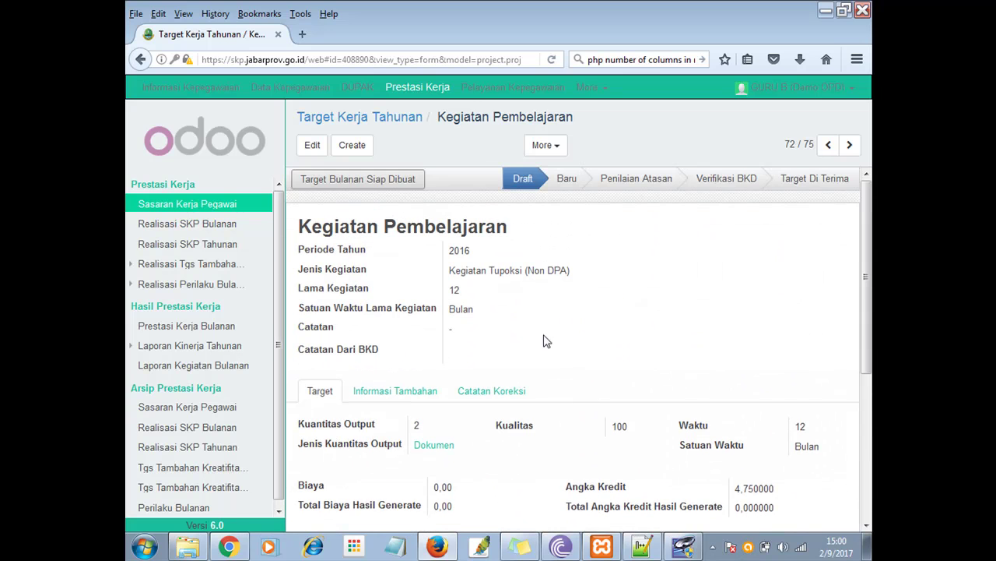
pyautogui.click(314, 148)
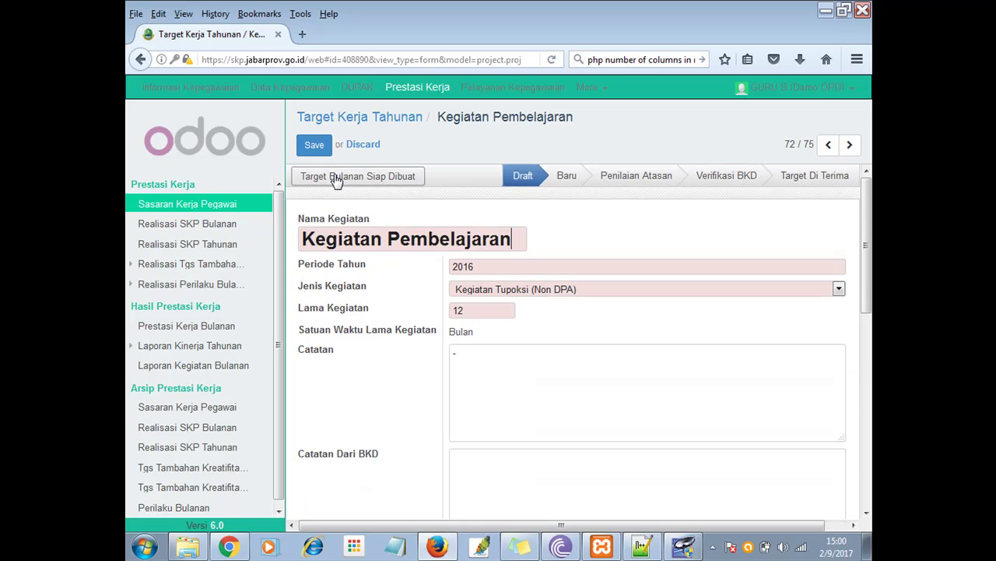
pyautogui.click(334, 177)
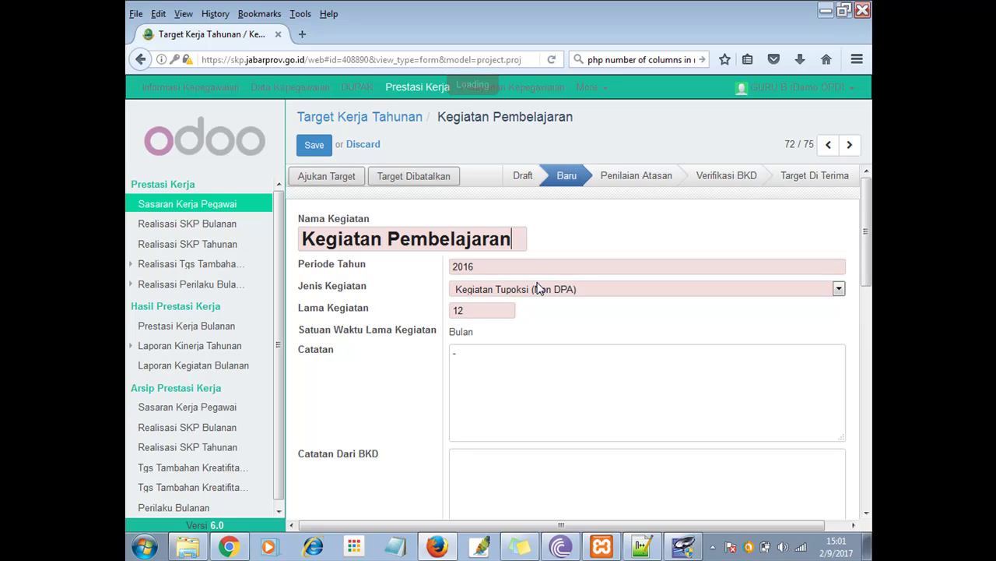
# Step: Generate the monthly targets for Kegiatan Pembelajaran and review the January to December rows
pyautogui.scroll(-5, 572, 306)
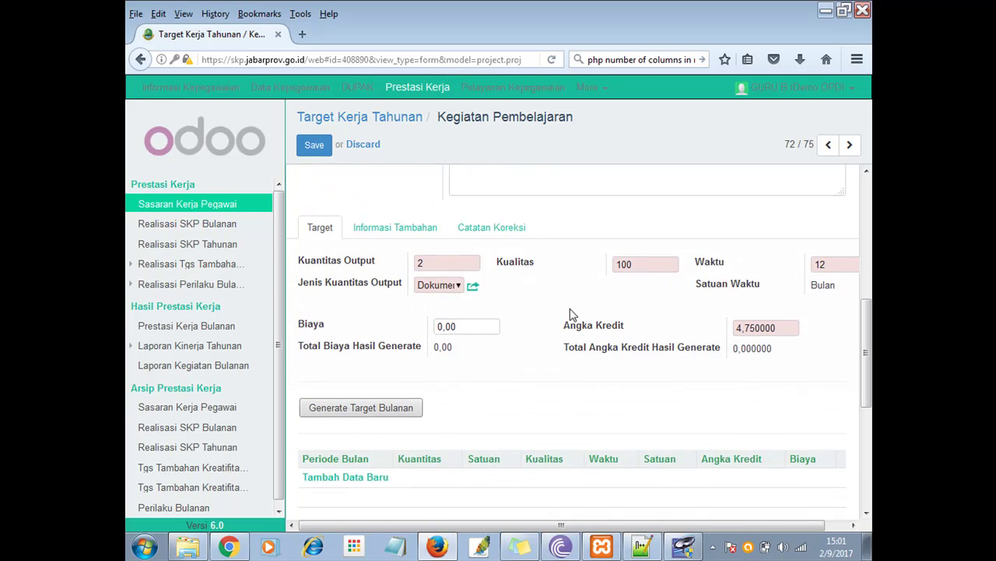
pyautogui.click(315, 411)
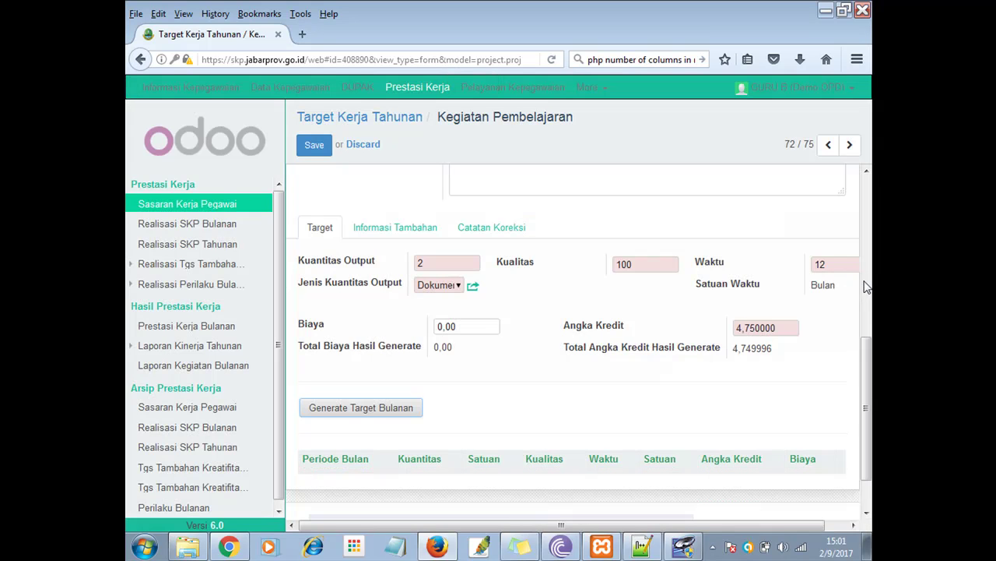
pyautogui.scroll(-10, 871, 372)
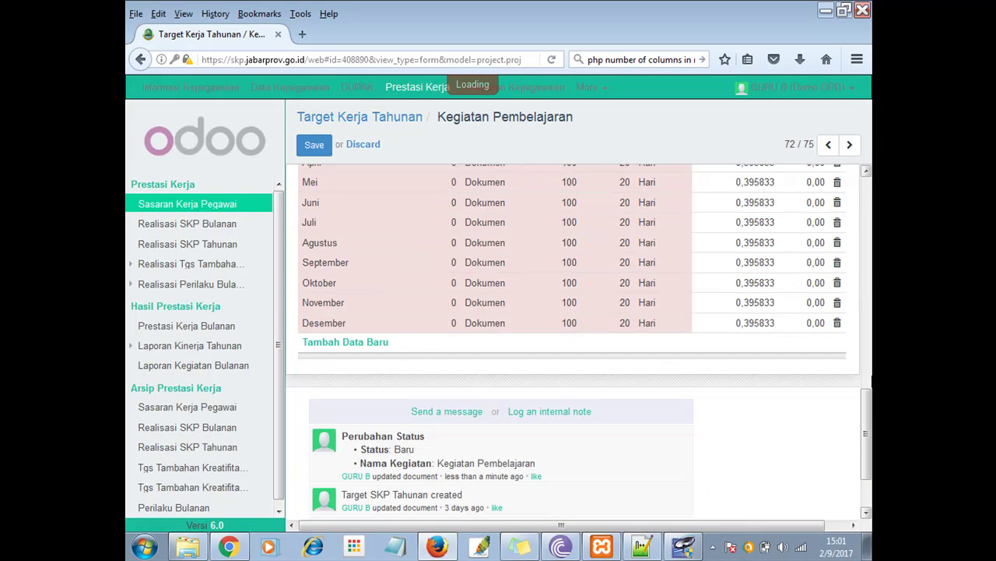
pyautogui.scroll(1, 637, 272)
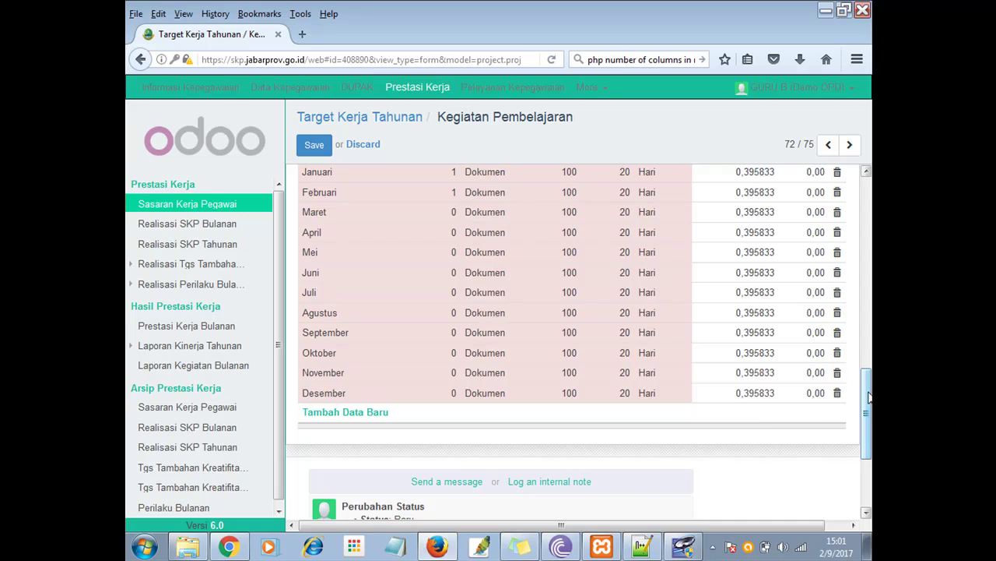
pyautogui.scroll(2, 869, 377)
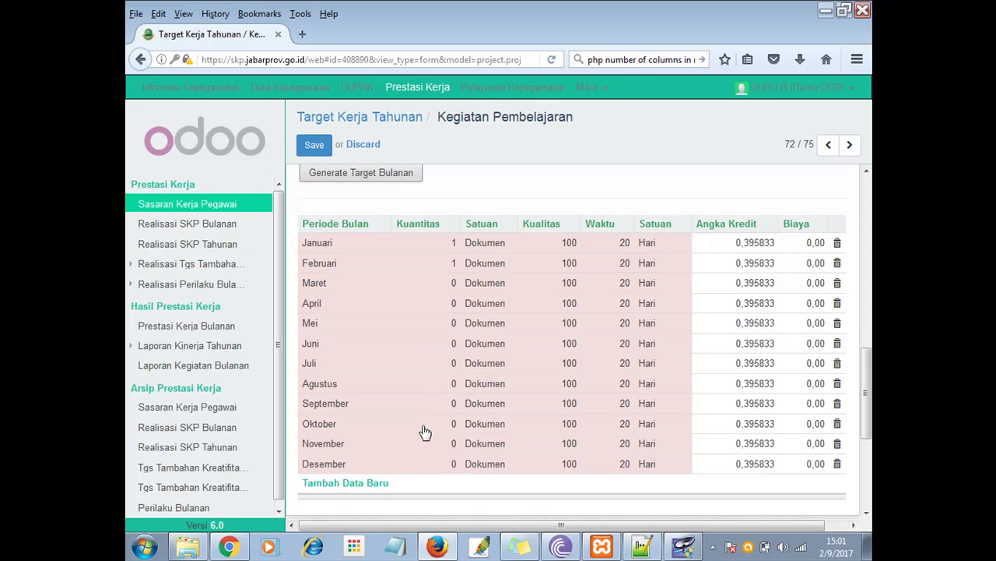
# Step: Set the Januari row's Kuantitas to 12 in the Kegiatan Pembelajaran monthly targets
pyautogui.click(424, 450)
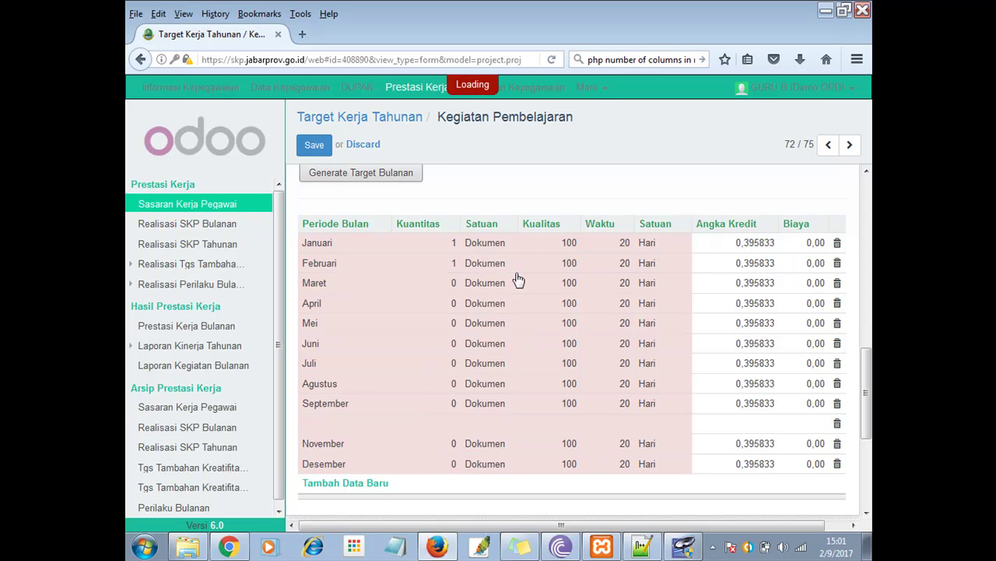
pyautogui.click(450, 244)
pyautogui.write('24')
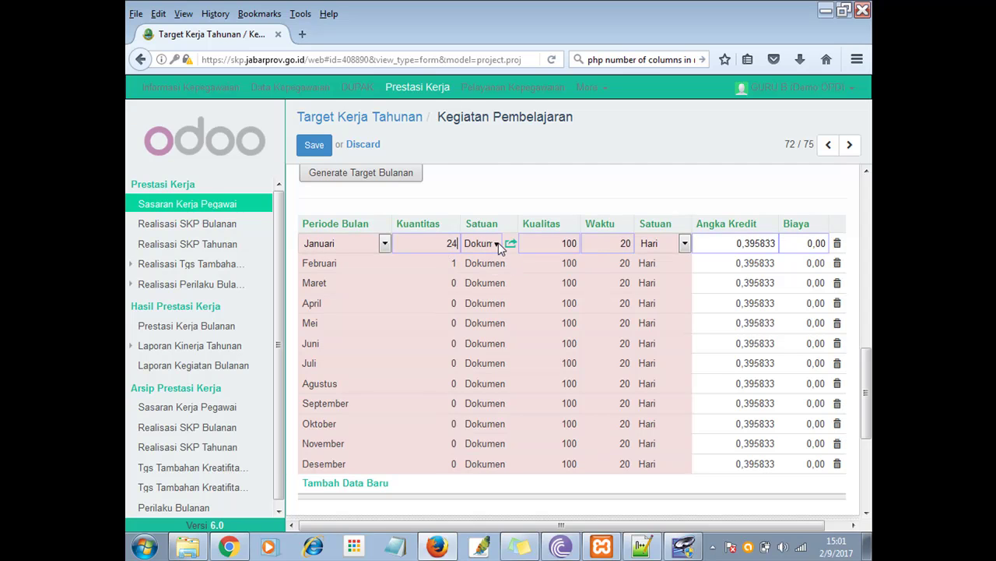
pyautogui.moveTo(445, 242); pyautogui.dragTo(471, 246)
pyautogui.write('12')
# Step: Replace the Januari row's quantity unit (Satuan) with Jam / Minggu
pyautogui.click(497, 244)
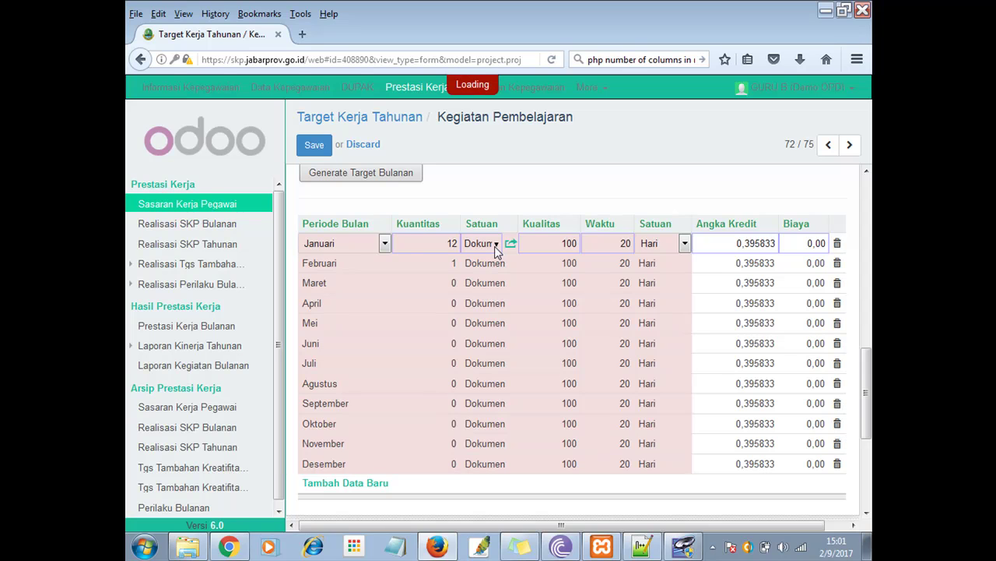
pyautogui.click(482, 244)
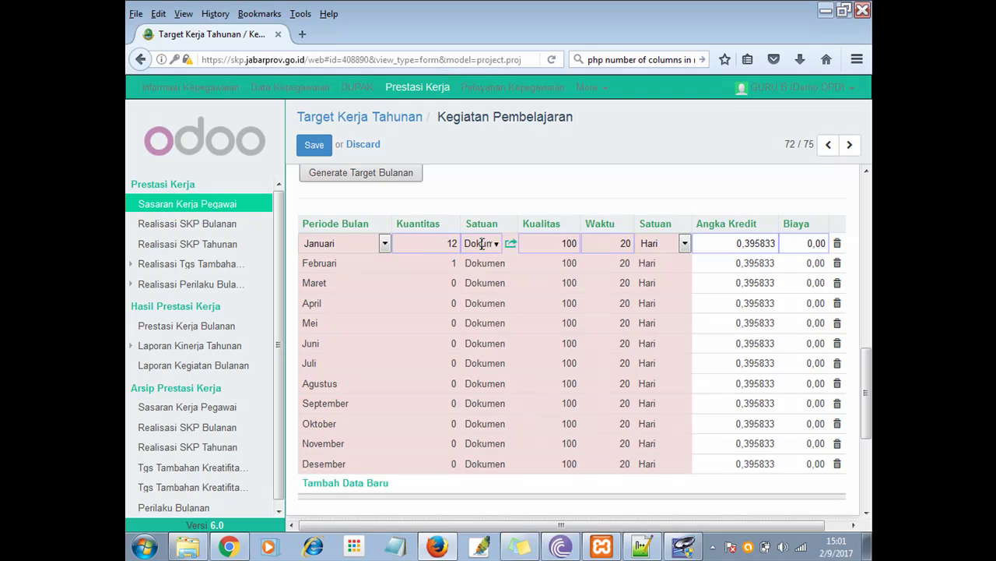
pyautogui.press('BackSpace')
pyautogui.press('BackSpace')
pyautogui.press('Delete')
pyautogui.press('Delete')
pyautogui.press('Delete')
pyautogui.press('Delete')
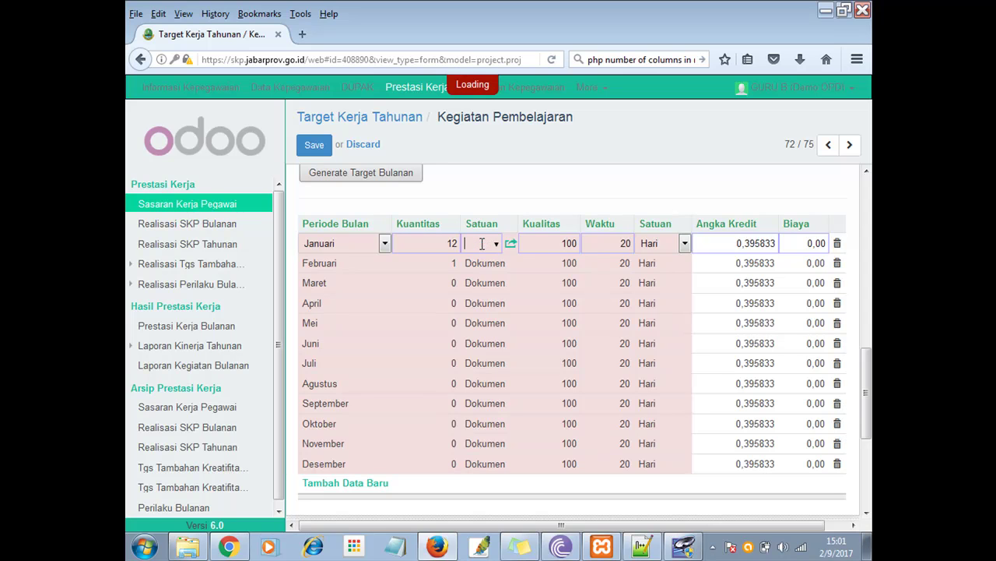
pyautogui.write('ja')
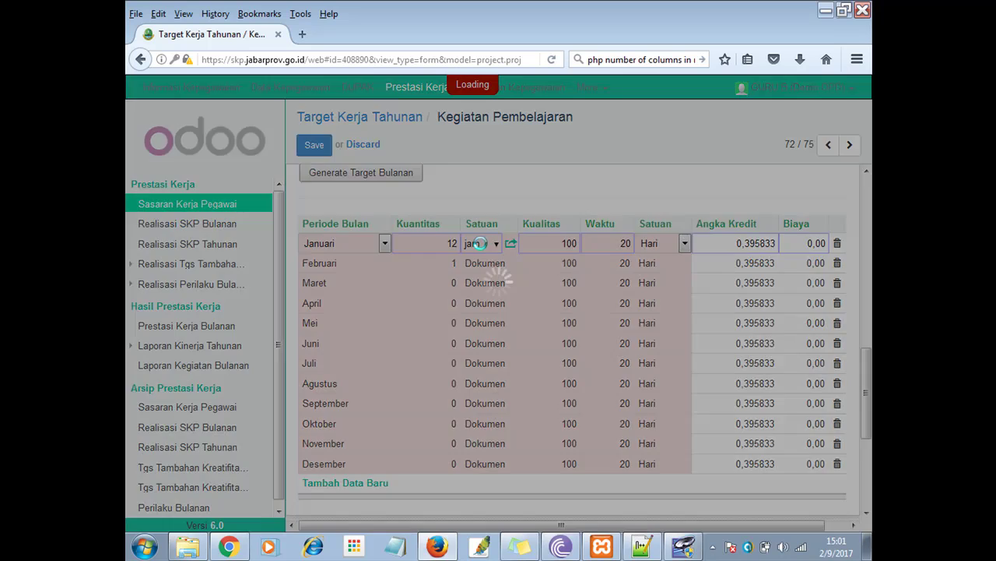
pyautogui.write('m')
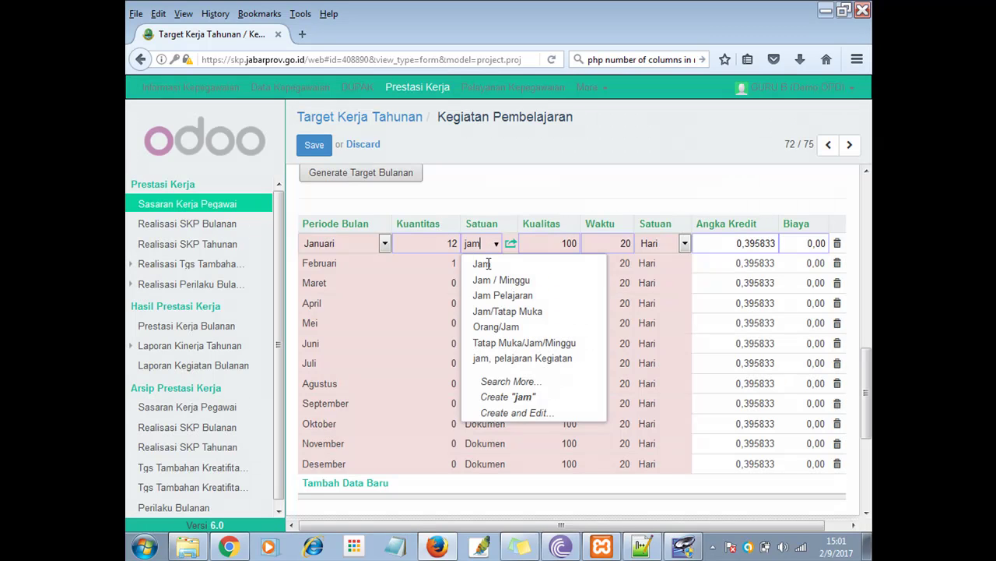
pyautogui.click(492, 282)
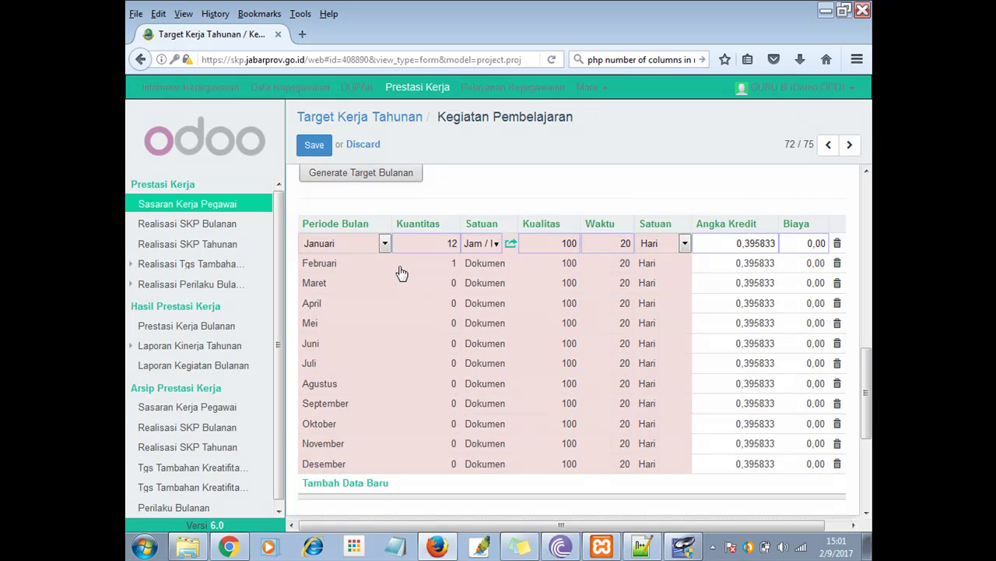
# Step: Set the Kuantitas to 12 for each monthly row from Februari through Juni
pyautogui.click(451, 265)
pyautogui.write('12')
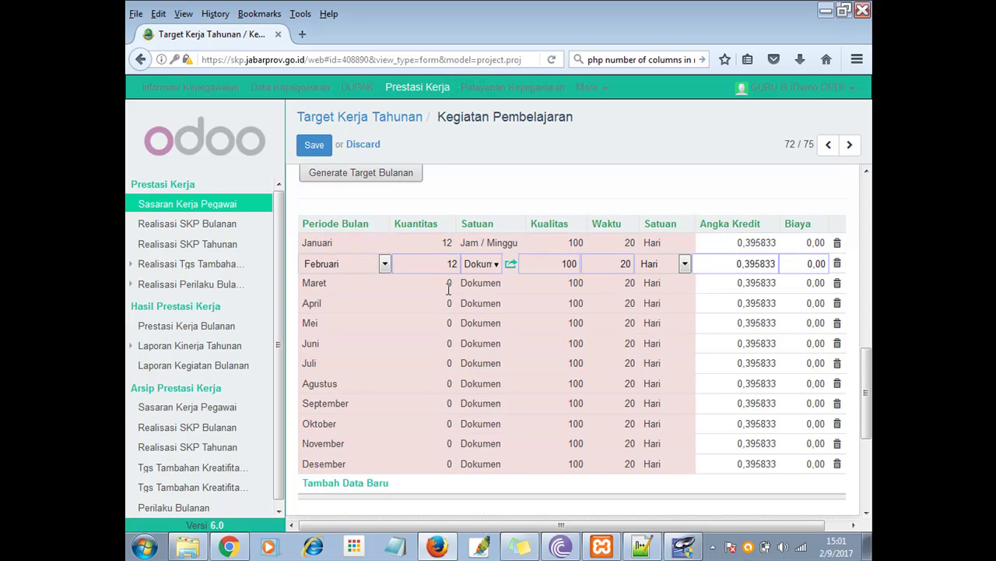
pyautogui.click(447, 285)
pyautogui.write('12')
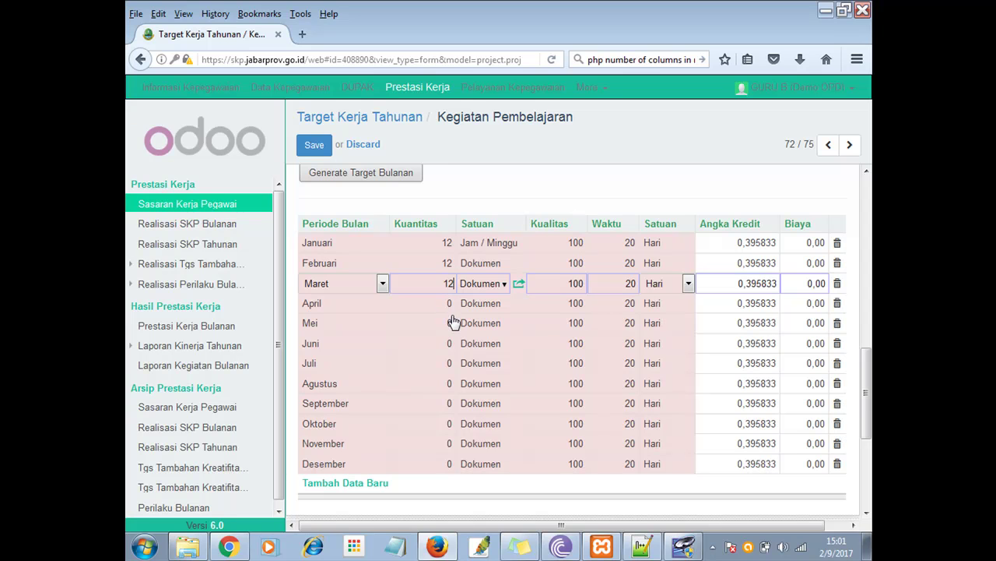
pyautogui.click(452, 303)
pyautogui.write('12')
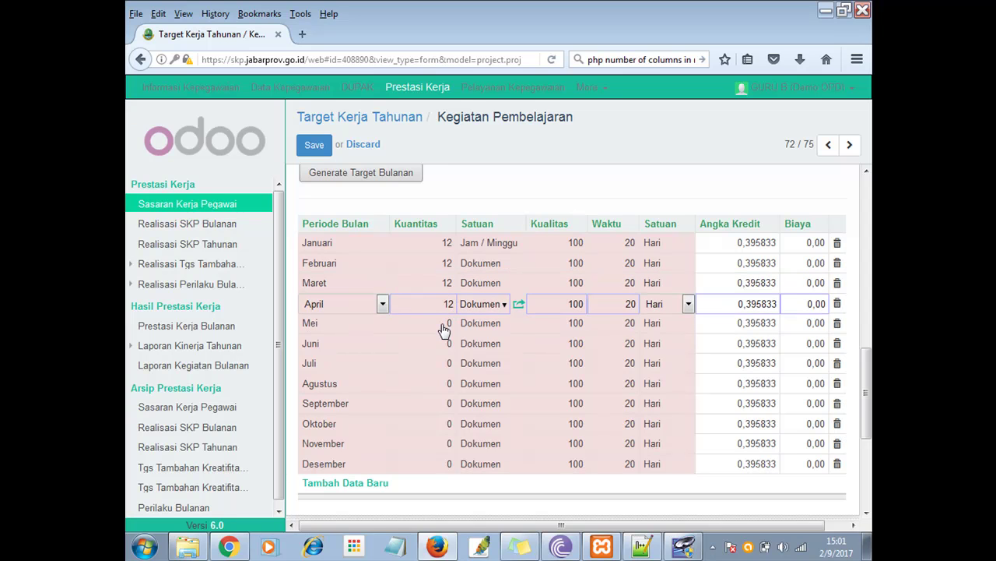
pyautogui.click(449, 322)
pyautogui.write('12')
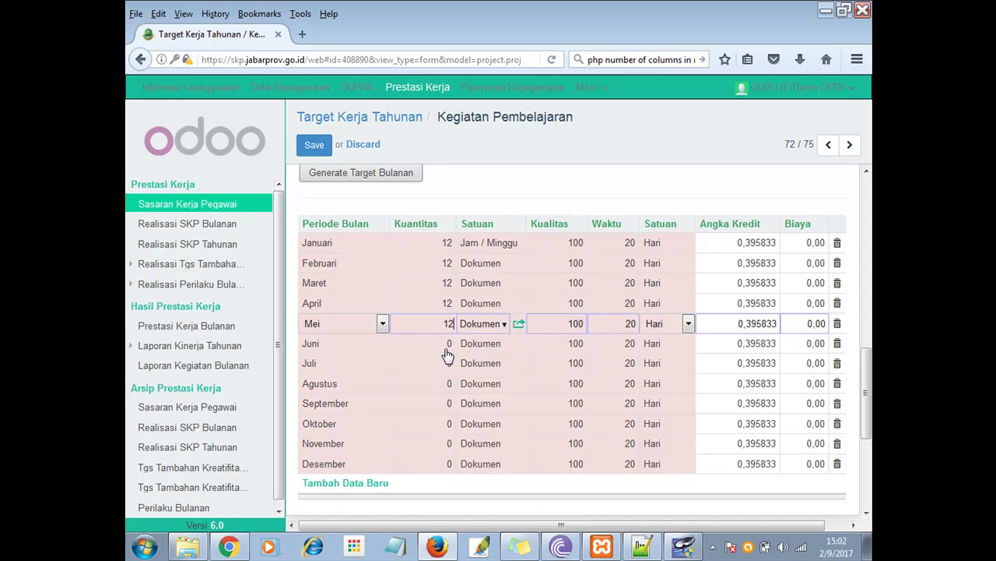
pyautogui.click(448, 345)
pyautogui.write('12')
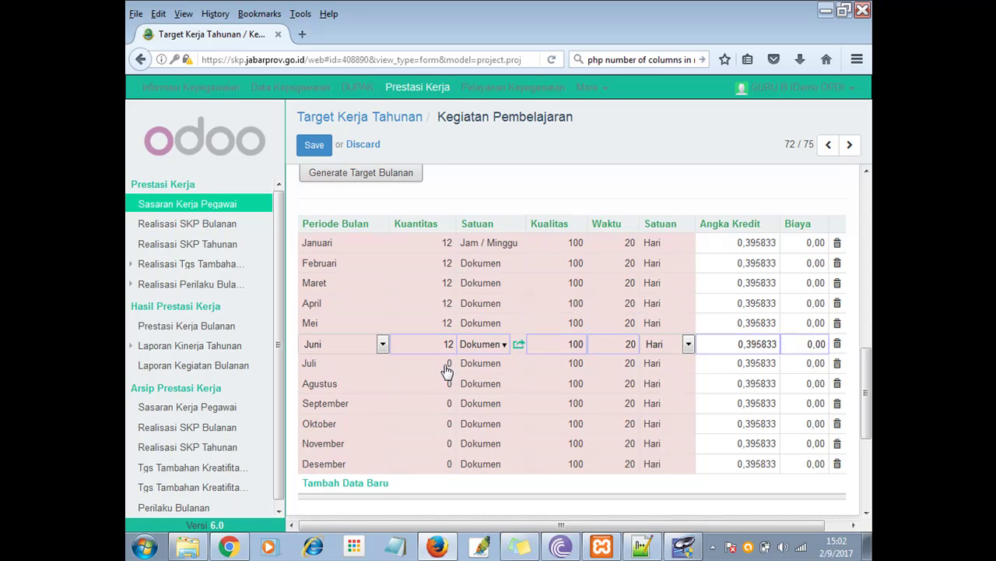
# Step: Set the Kuantitas to 12 for the Juli through November rows and to 1 for Desember
pyautogui.press('Return')
pyautogui.write('12')
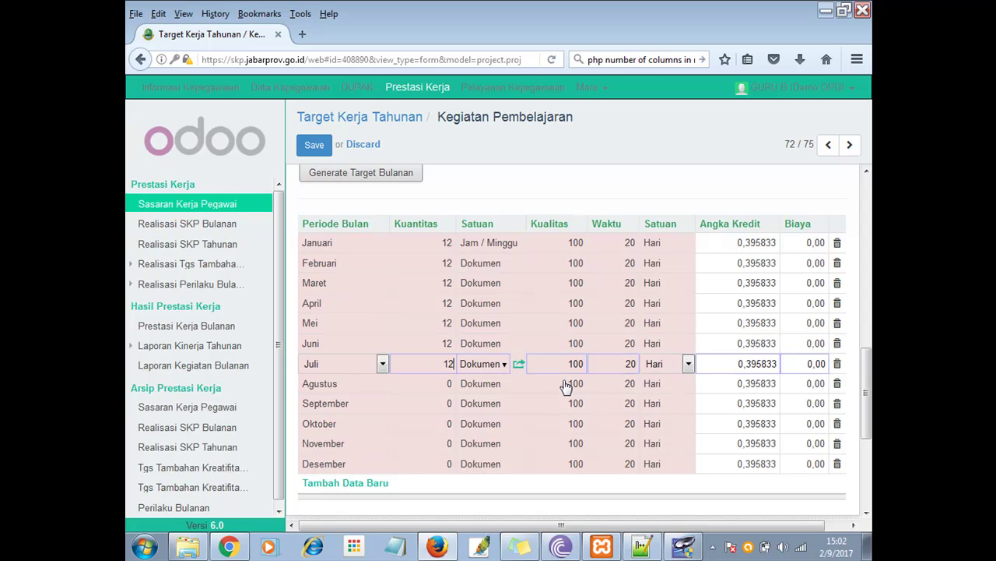
pyautogui.click(441, 384)
pyautogui.write('12')
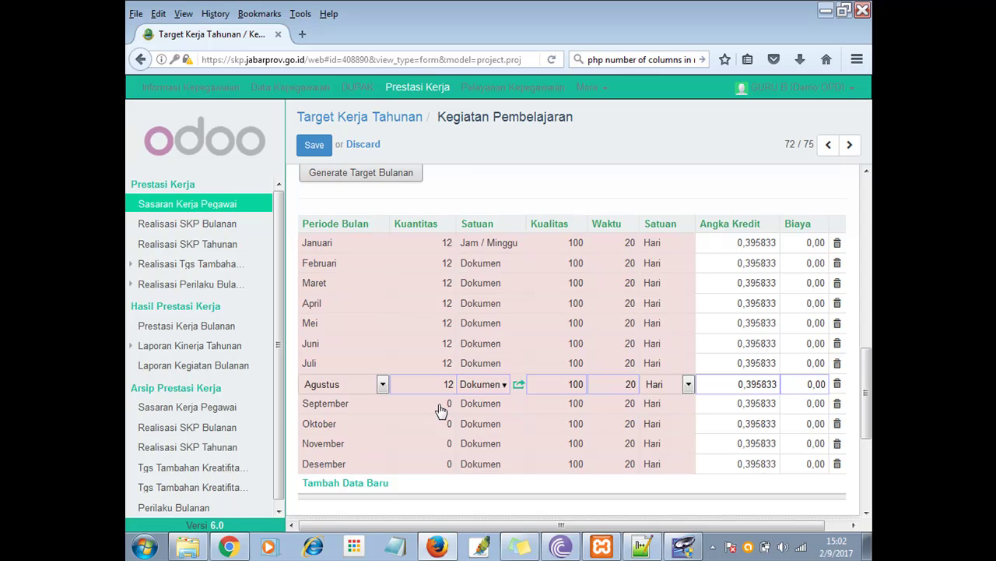
pyautogui.click(440, 404)
pyautogui.write('12')
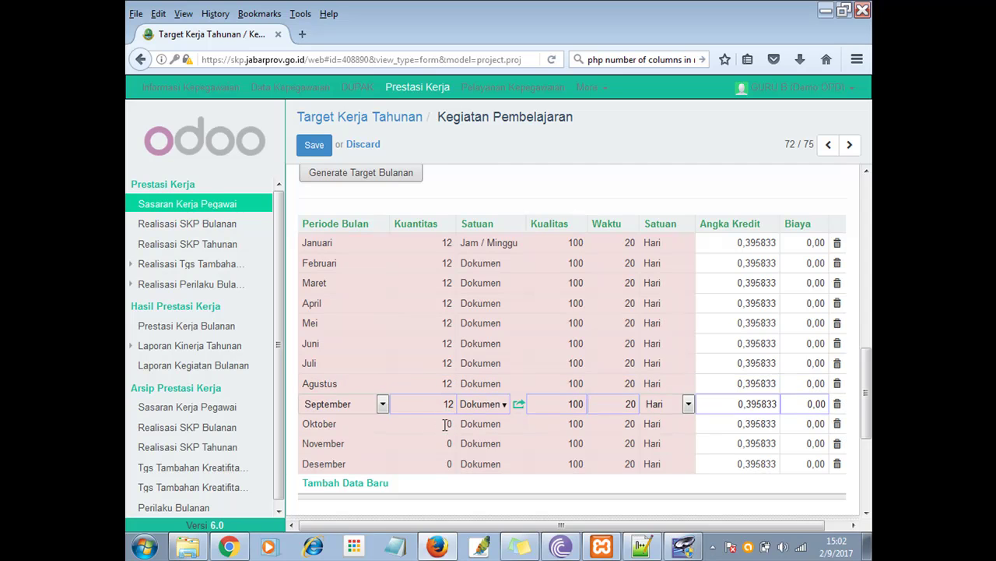
pyautogui.click(445, 425)
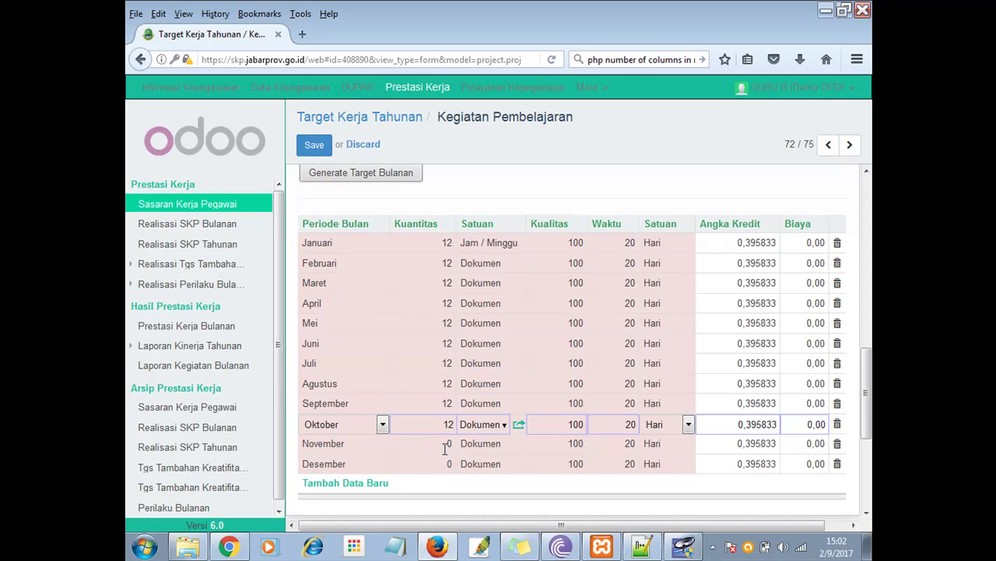
pyautogui.click(449, 446)
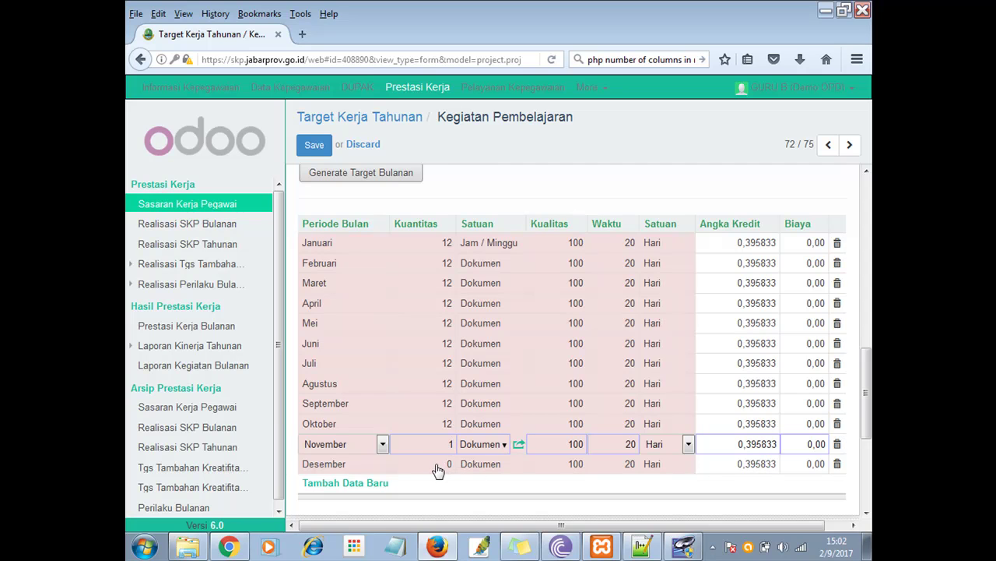
pyautogui.moveTo(448, 444); pyautogui.dragTo(462, 445)
pyautogui.click(446, 465)
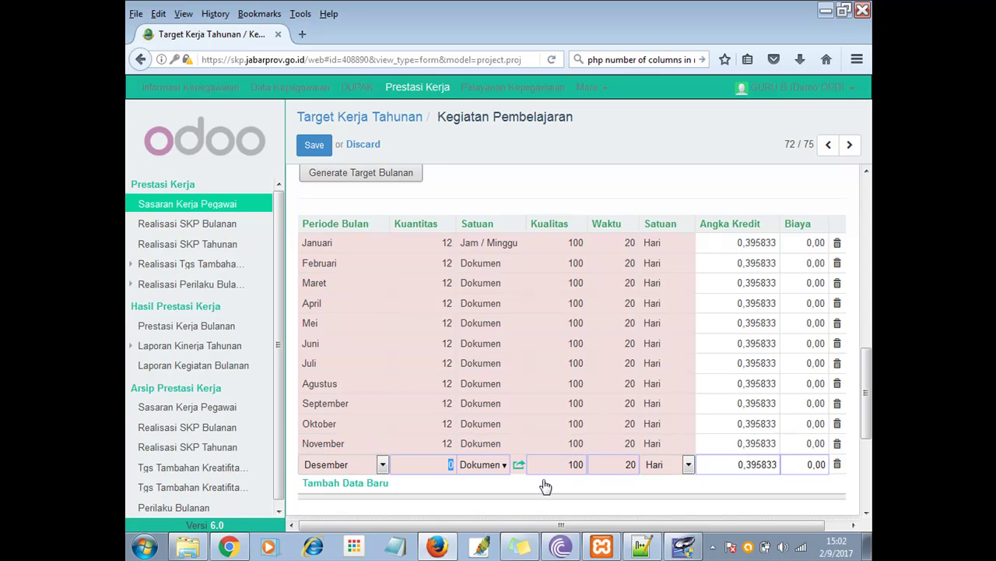
pyautogui.write('1')
# Step: Change the quantity unit (Satuan) of the Februari, Maret and April rows to Jam / Minggu
pyautogui.click(496, 263)
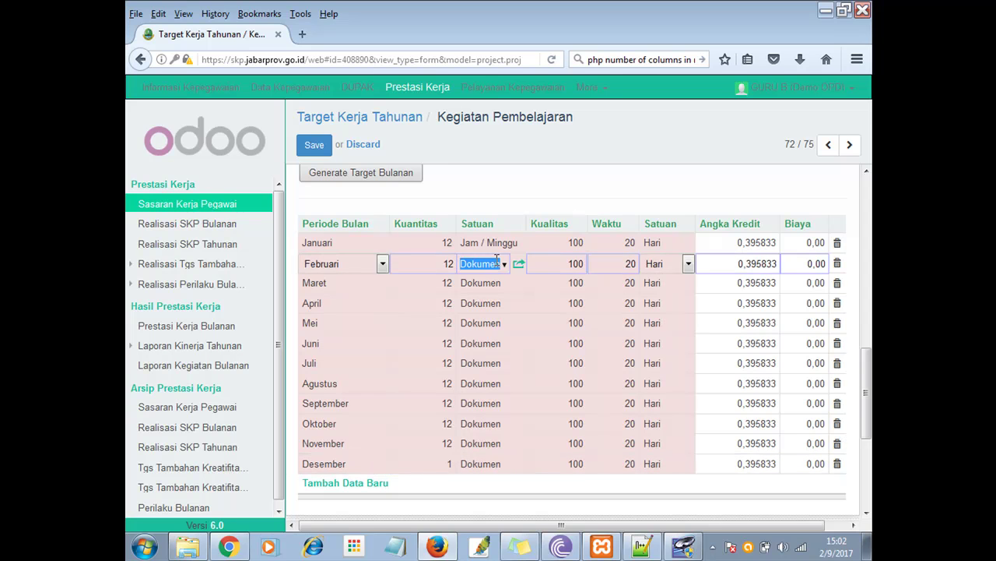
pyautogui.write('jam')
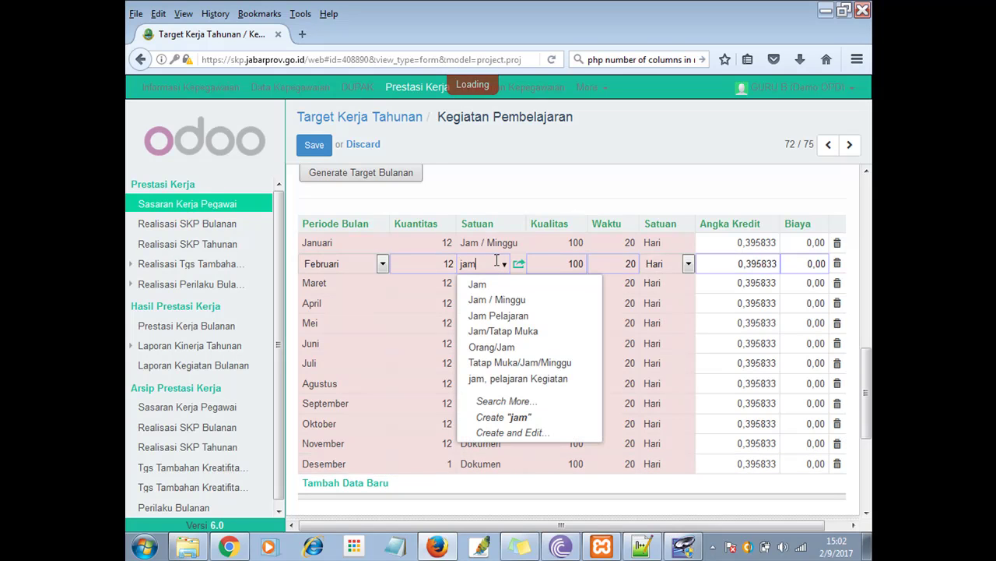
pyautogui.click(498, 301)
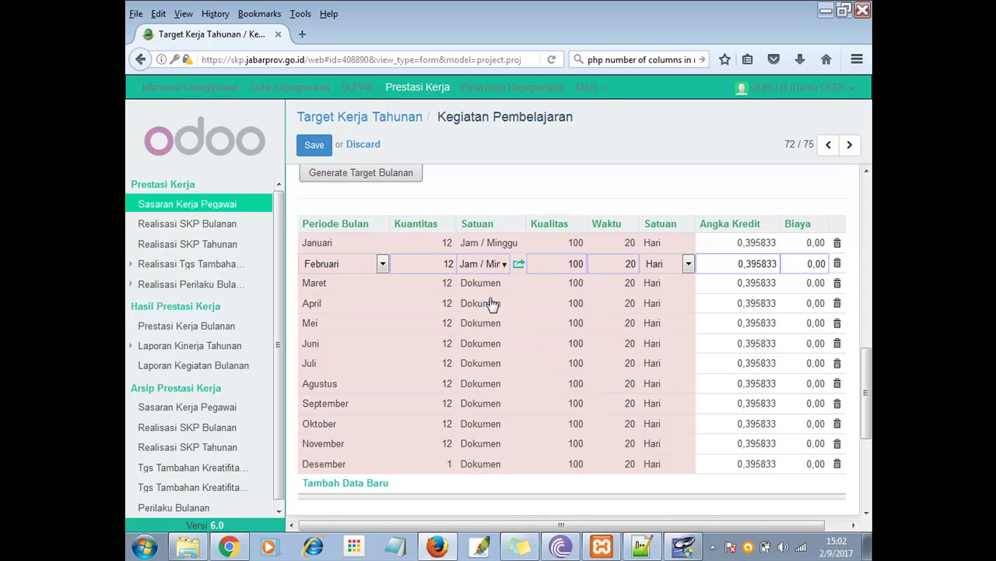
pyautogui.click(485, 285)
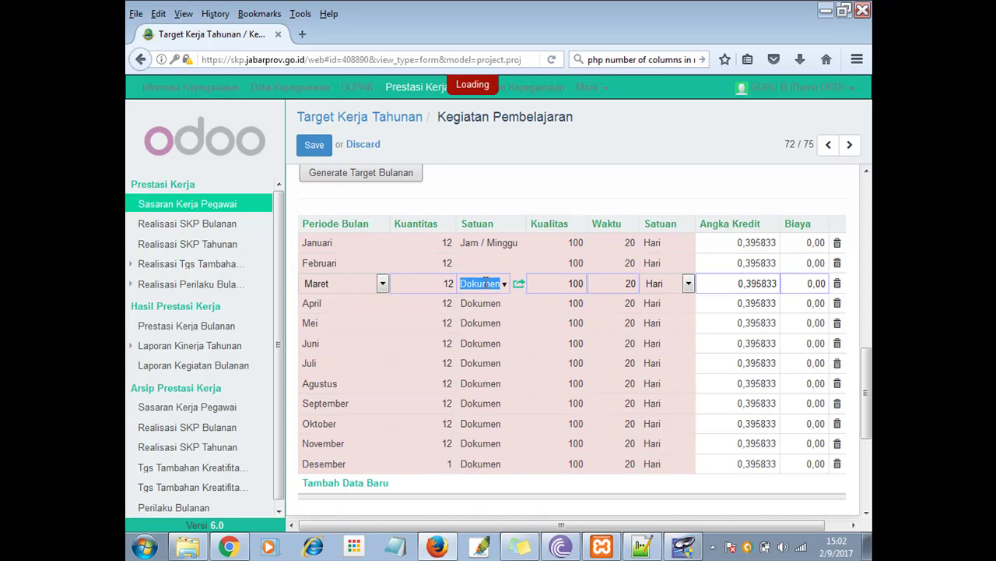
pyautogui.write('jam')
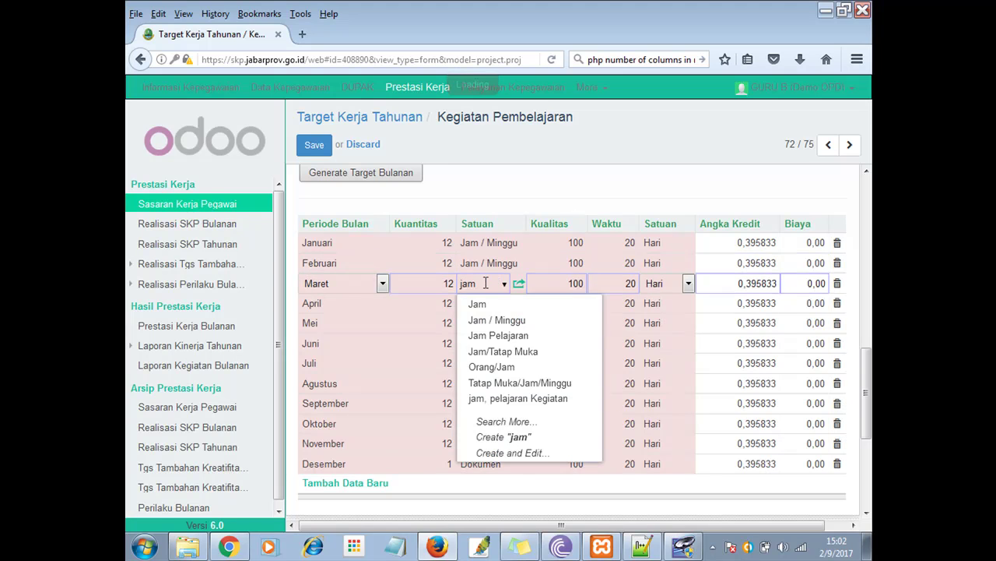
pyautogui.click(513, 323)
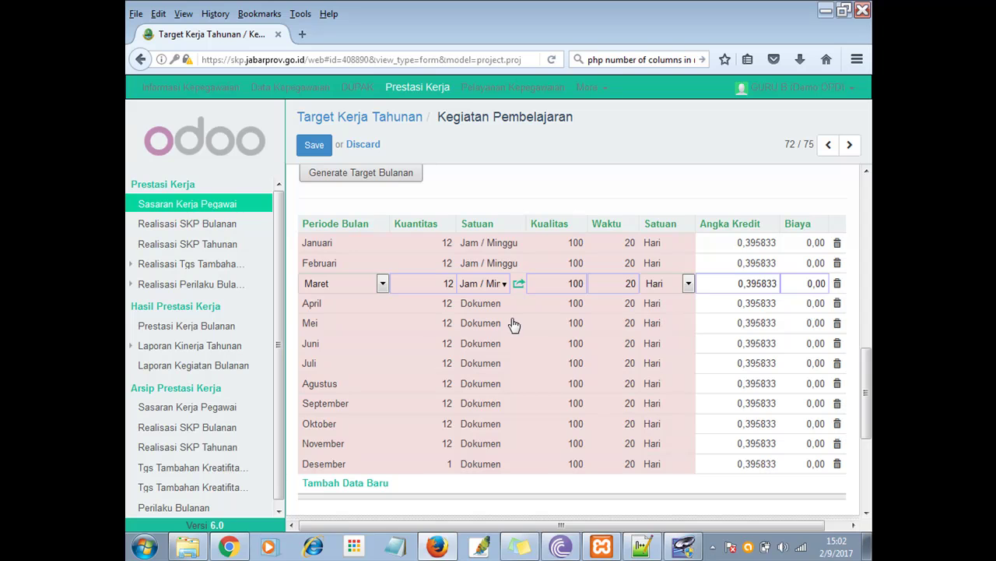
pyautogui.click(480, 305)
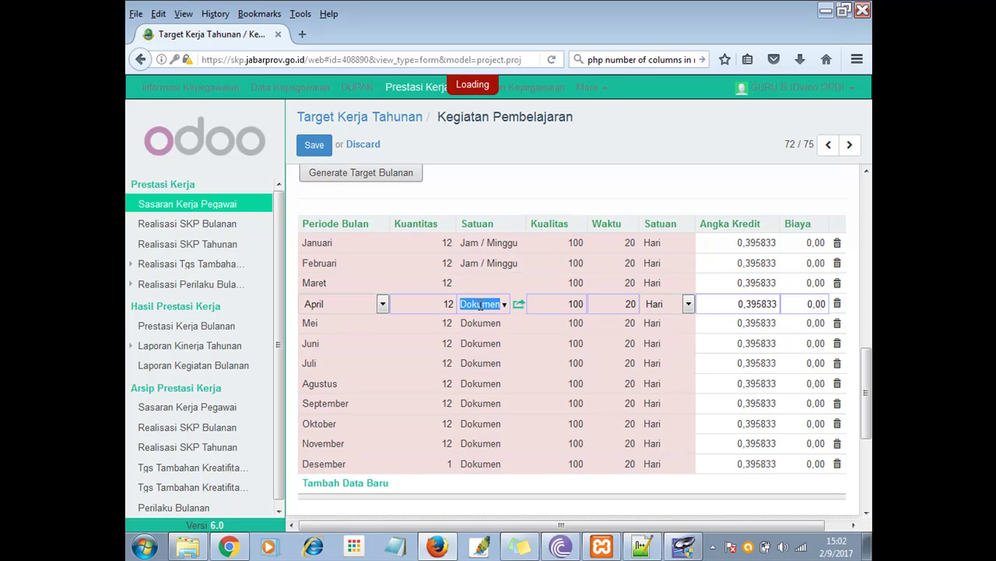
pyautogui.write('jam')
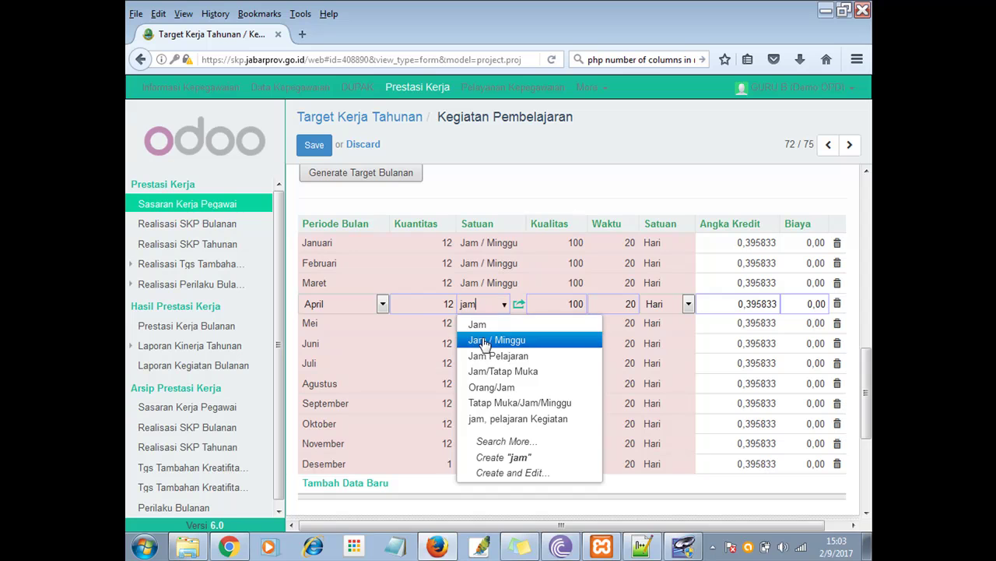
pyautogui.click(482, 340)
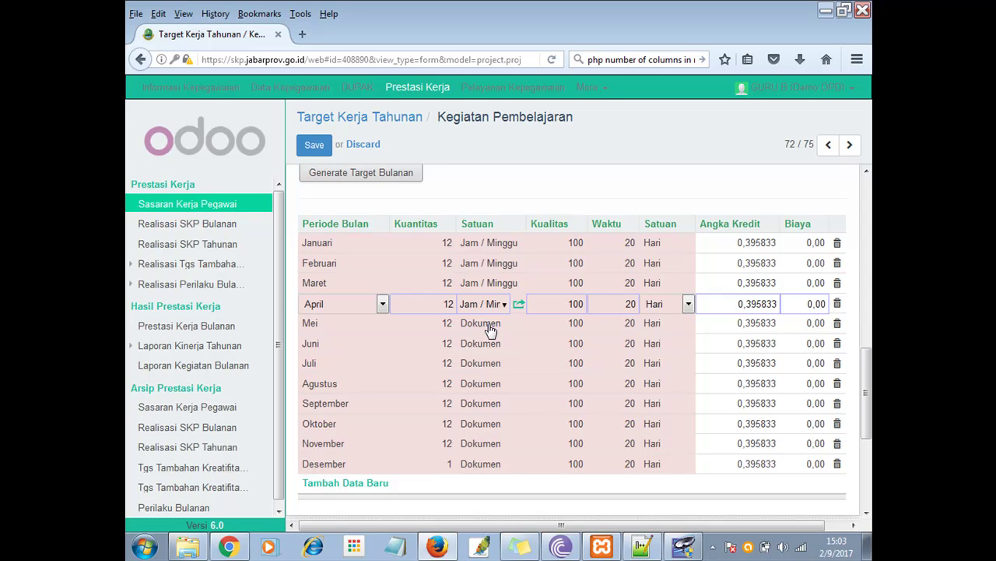
# Step: Change the quantity unit (Satuan) of the Mei, Juni and Juli rows to Jam / Minggu
pyautogui.click(491, 331)
pyautogui.write('jam')
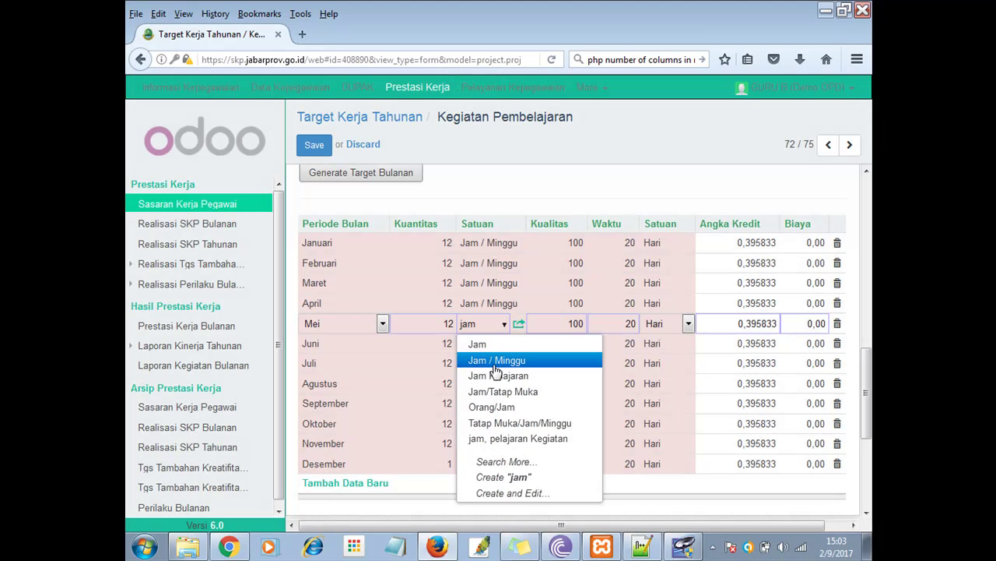
pyautogui.click(497, 363)
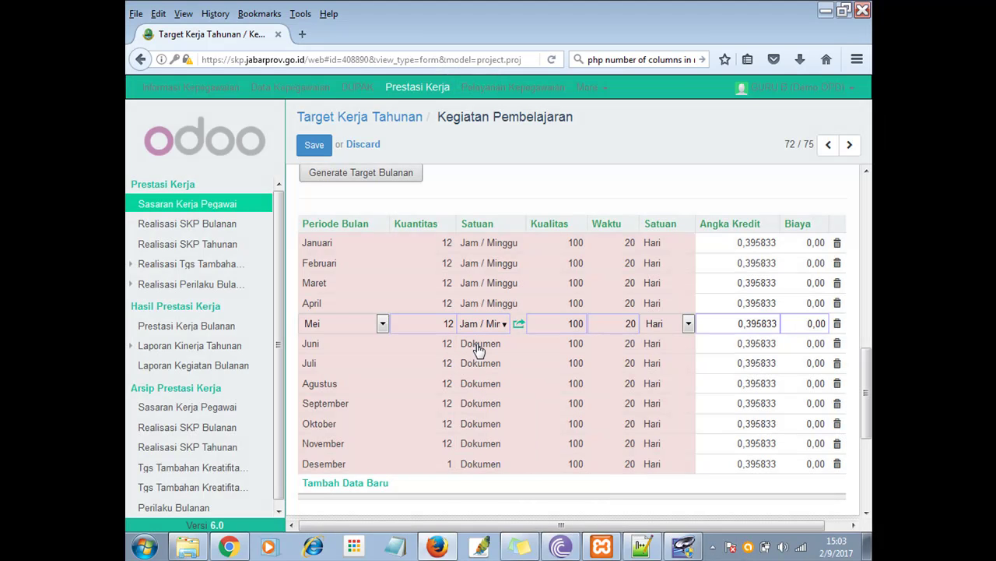
pyautogui.click(480, 349)
pyautogui.write('jam')
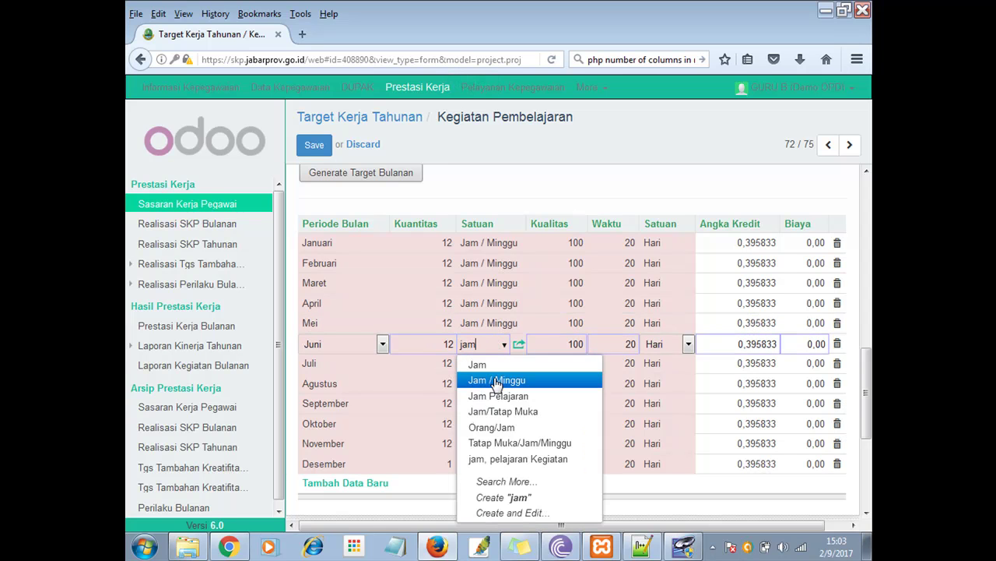
pyautogui.click(500, 380)
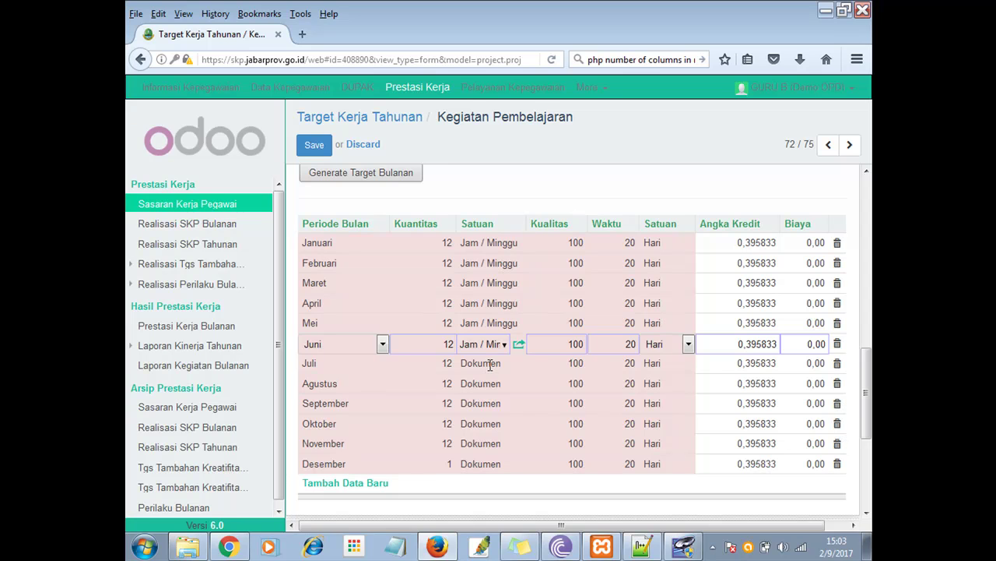
pyautogui.click(490, 366)
pyautogui.write('jam')
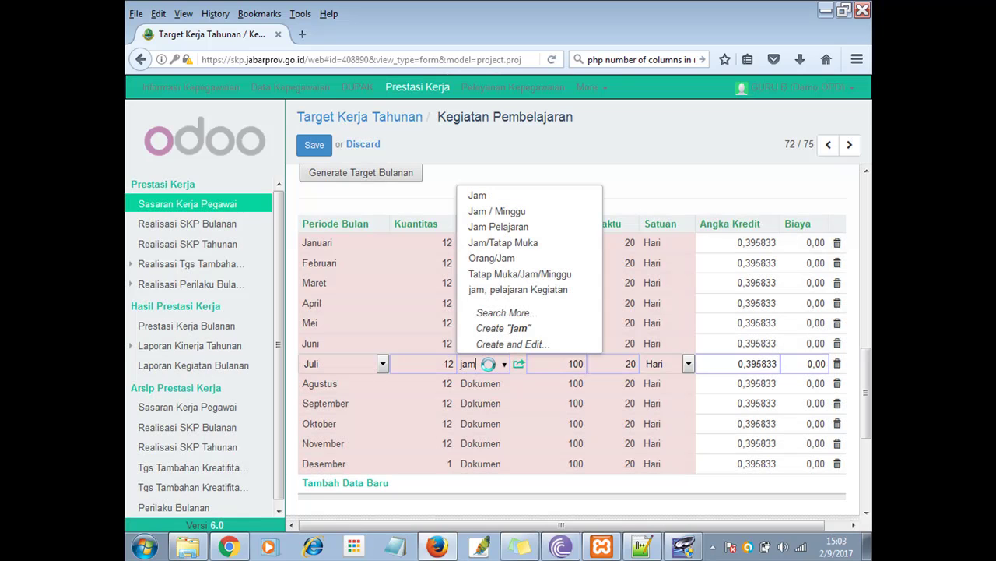
pyautogui.click(503, 215)
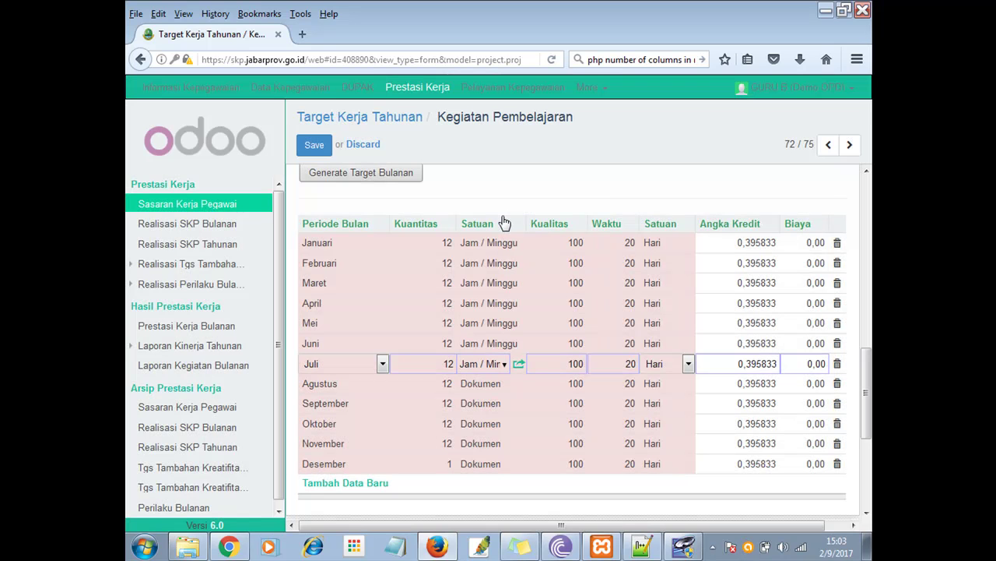
# Step: Change the quantity unit (Satuan) of the Agustus, September and Oktober rows to Jam / Minggu
pyautogui.click(499, 389)
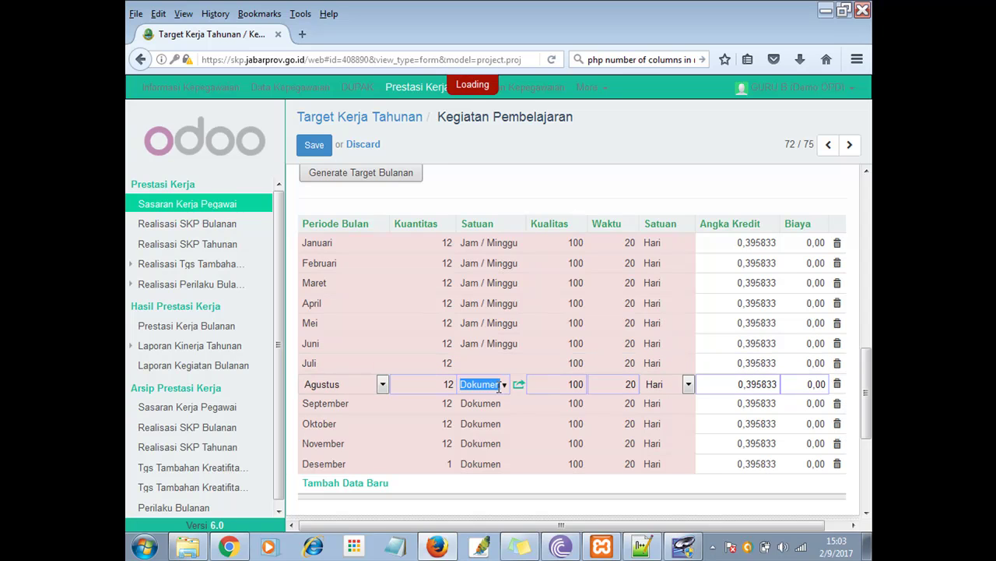
pyautogui.write('jam')
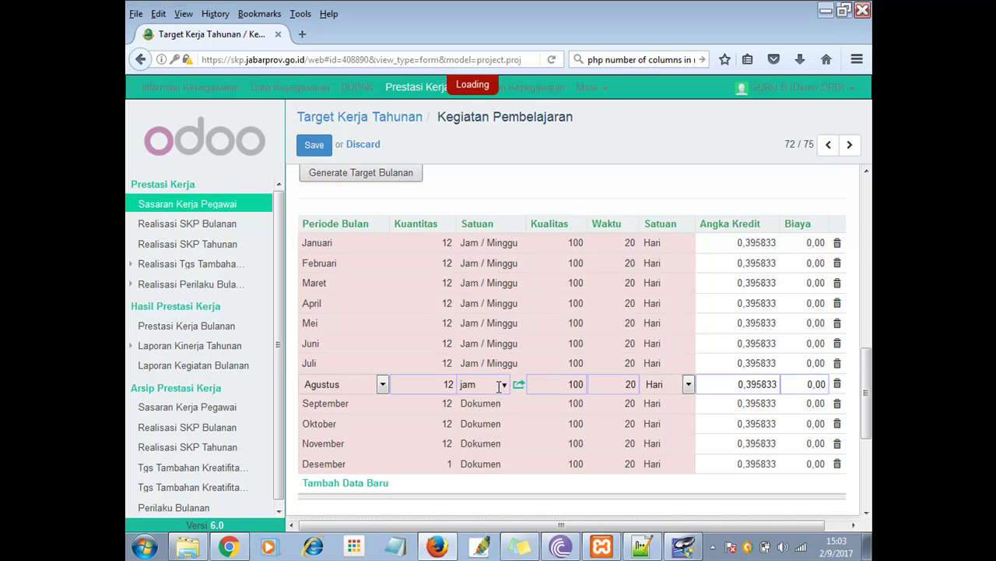
pyautogui.click(512, 237)
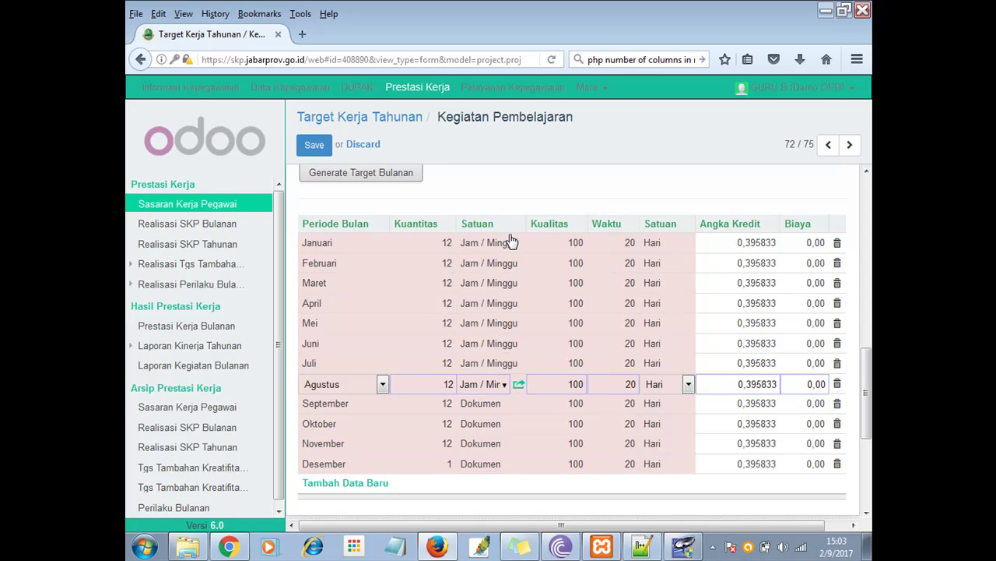
pyautogui.click(483, 405)
pyautogui.write('jam')
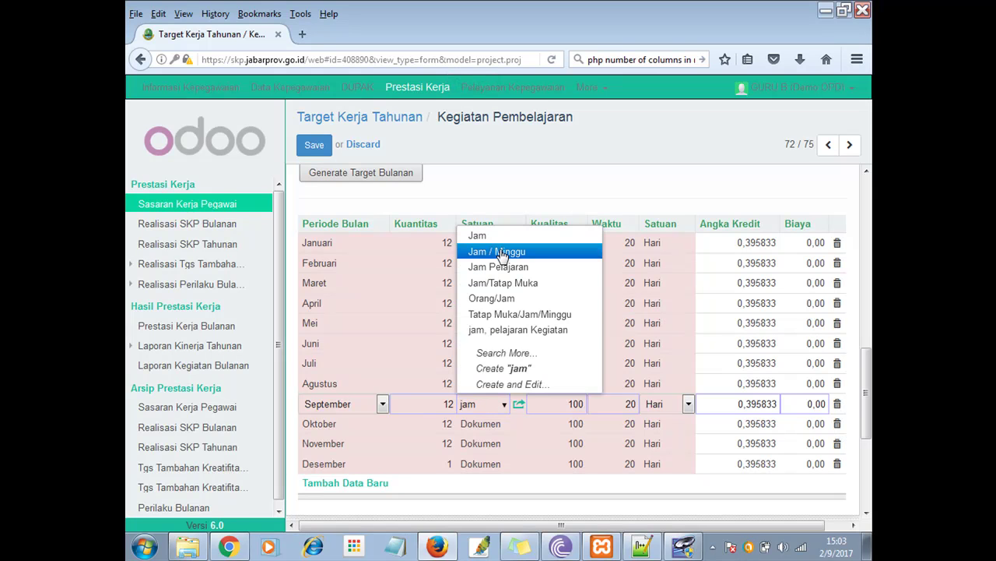
pyautogui.click(503, 253)
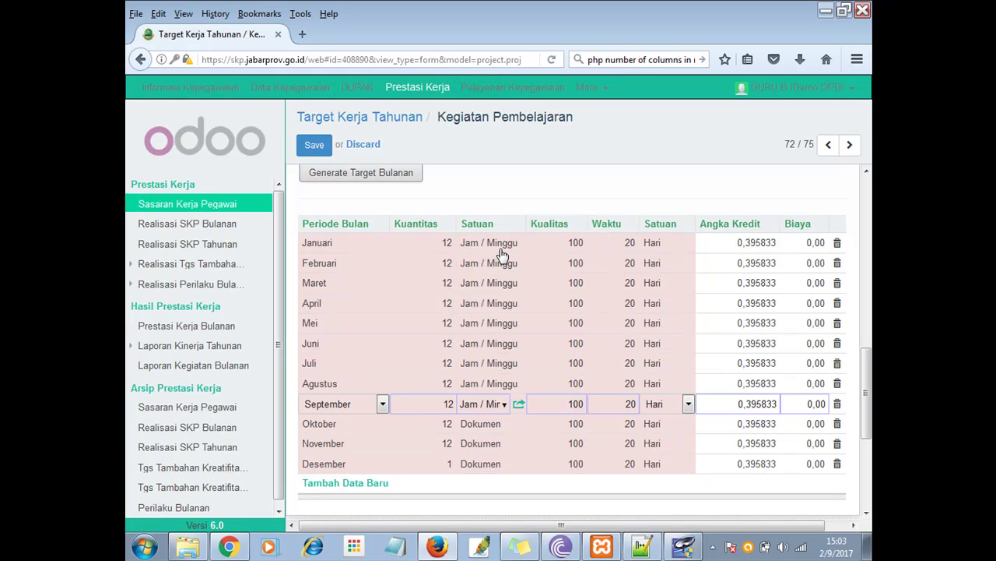
pyautogui.click(497, 429)
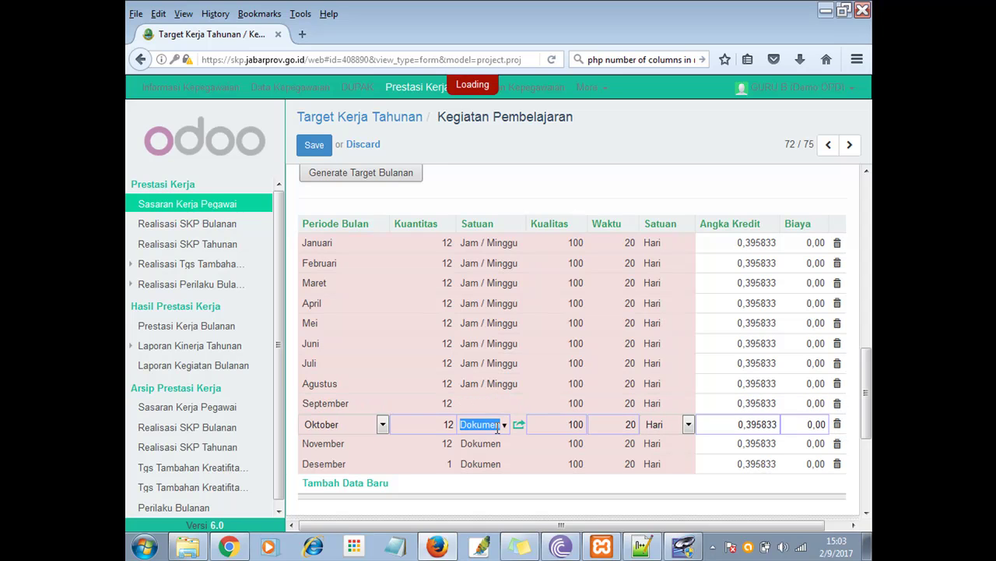
pyautogui.write('jam')
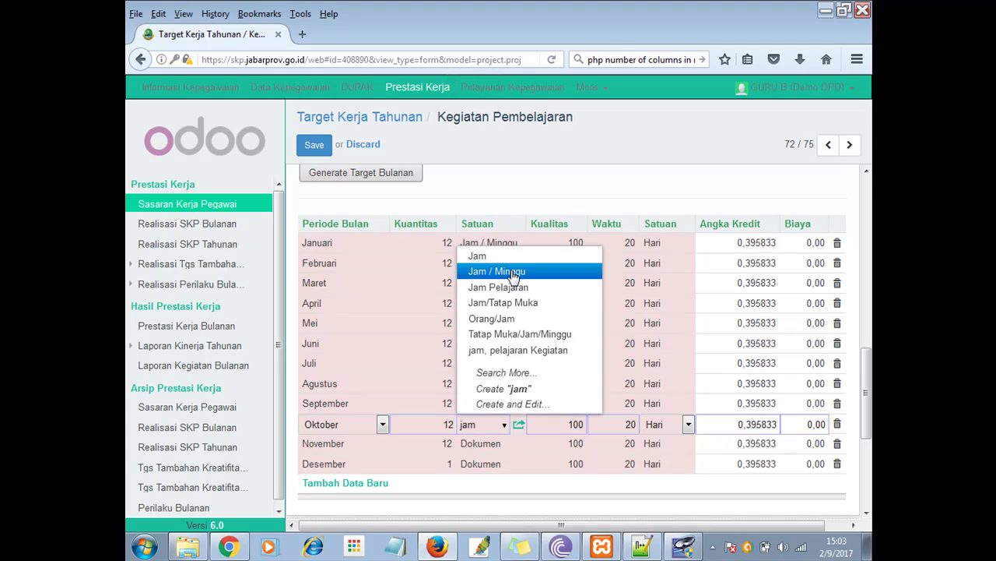
pyautogui.click(513, 272)
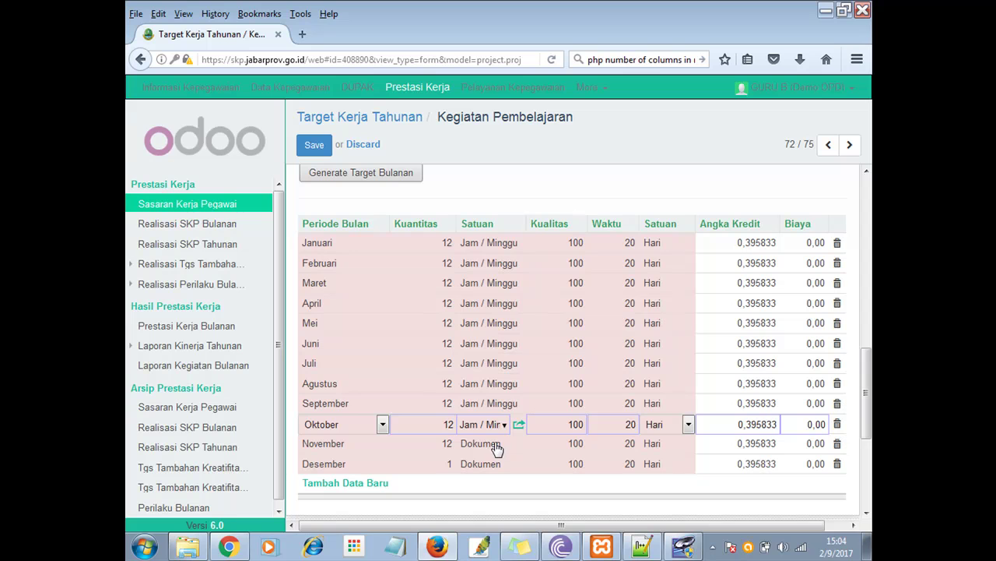
# Step: Set the Kuantitas of the November row to 2, leaving its unit as Dokumen
pyautogui.click(448, 451)
pyautogui.write('1')
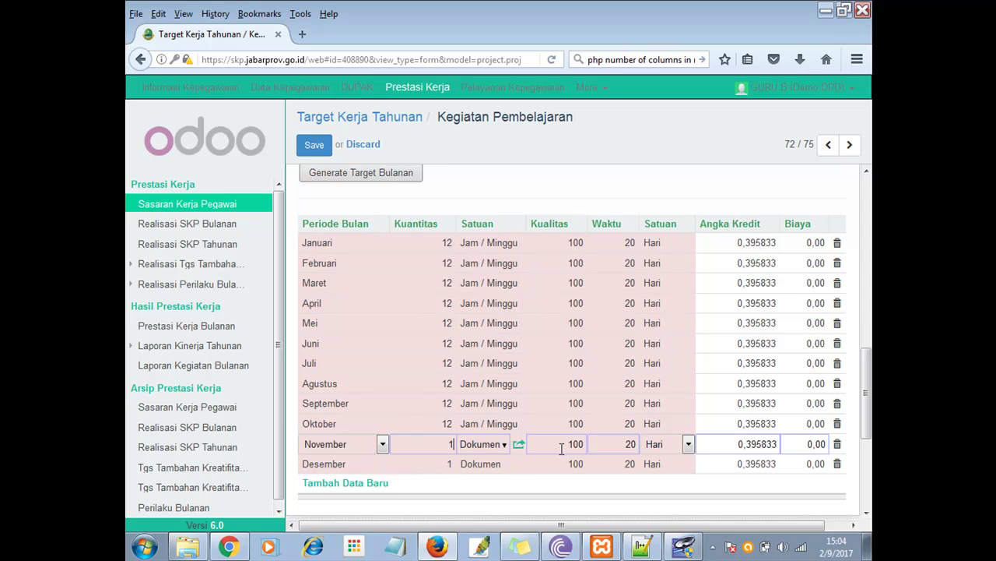
pyautogui.moveTo(447, 443); pyautogui.dragTo(463, 442)
pyautogui.write('2')
# Step: Set the Desember row's Kuantitas to 12 and its quantity unit to Jam / Minggu
pyautogui.click(445, 465)
pyautogui.write('2')
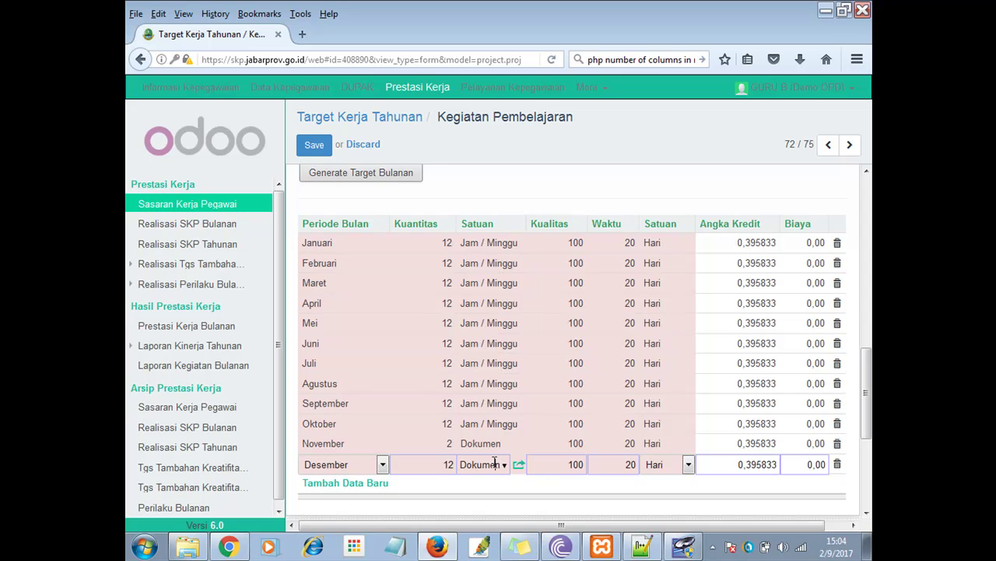
pyautogui.press('Tab')
pyautogui.write('jam')
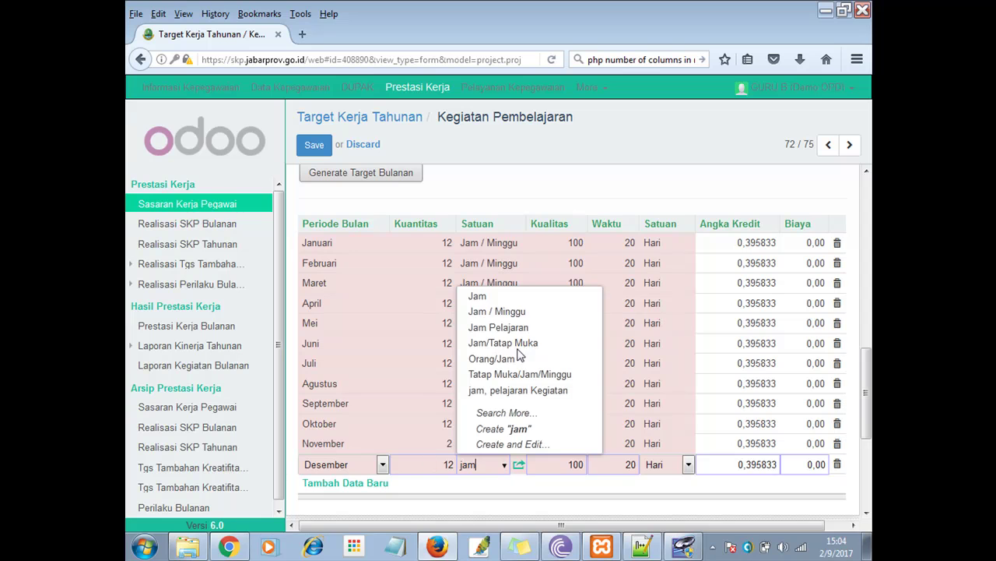
pyautogui.click(515, 314)
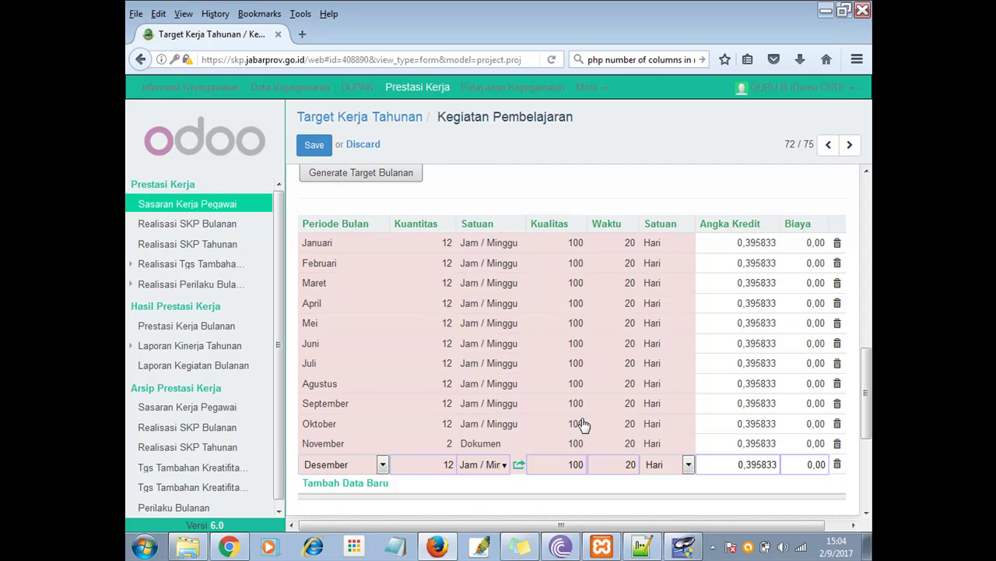
# Step: Set the Angka Kredit to 0 for the Januari, Februari, Maret and April rows
pyautogui.moveTo(869, 367)
pyautogui.mouseDown()
pyautogui.moveTo(871, 323)
pyautogui.moveTo(871, 364)
pyautogui.mouseUp()
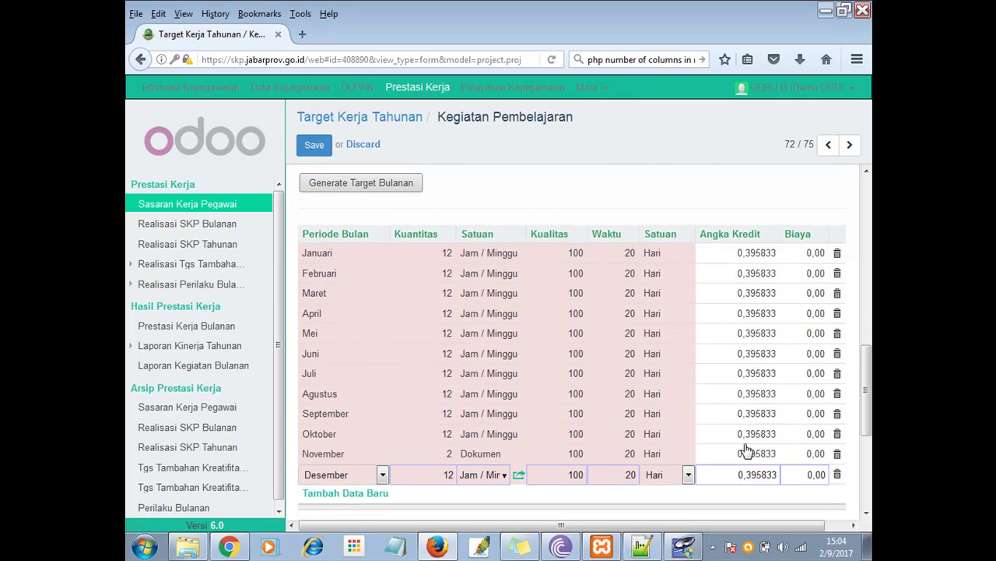
pyautogui.click(732, 255)
pyautogui.moveTo(736, 253); pyautogui.dragTo(790, 257)
pyautogui.write('0')
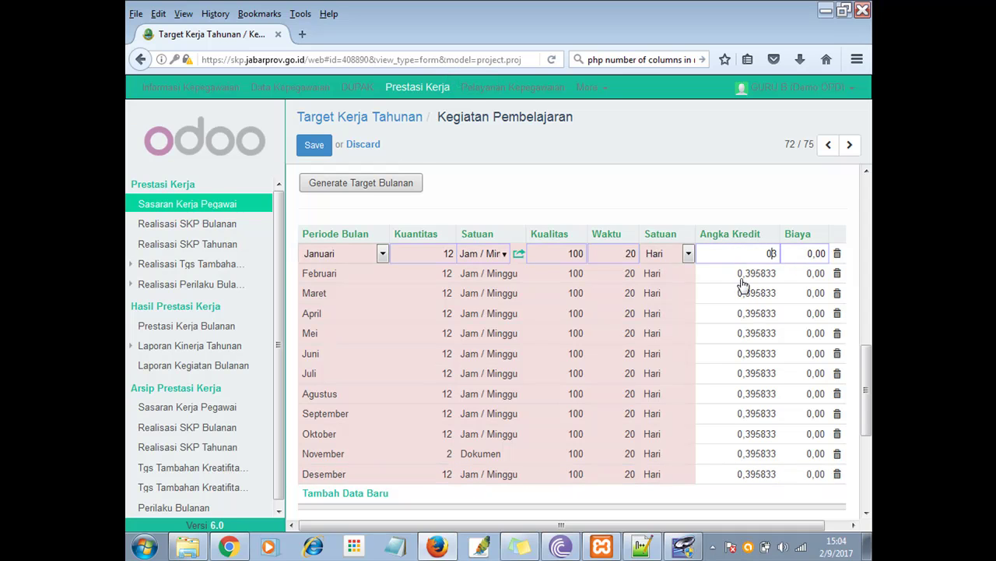
pyautogui.press('Delete')
pyautogui.click(762, 276)
pyautogui.write('0,0')
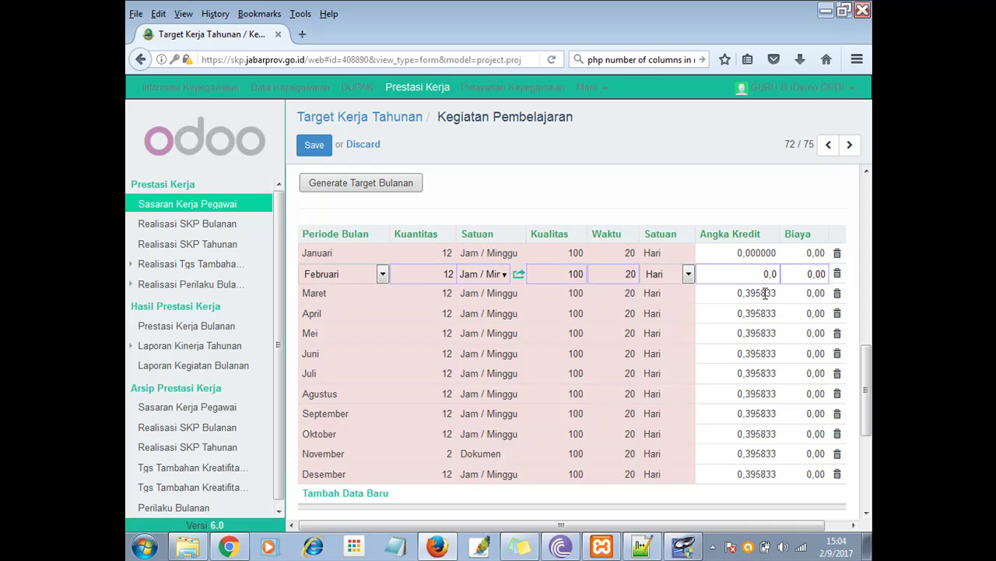
pyautogui.click(766, 295)
pyautogui.write('0,0')
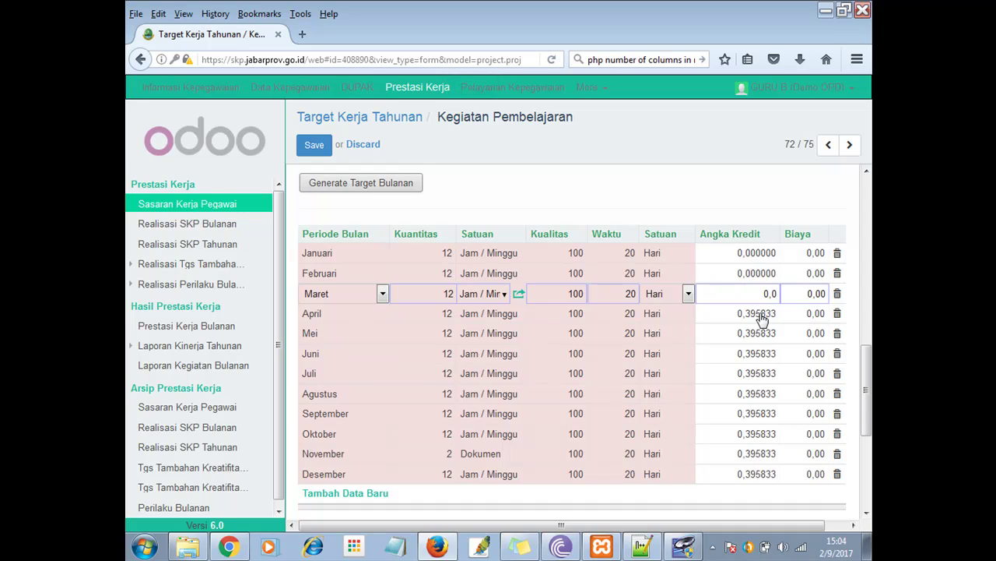
pyautogui.click(761, 315)
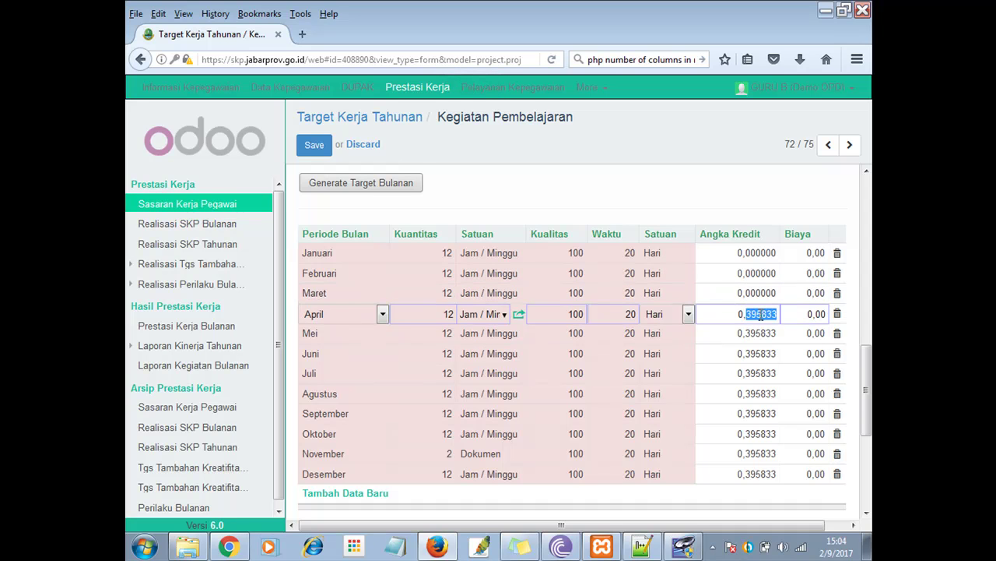
pyautogui.write('0,0')
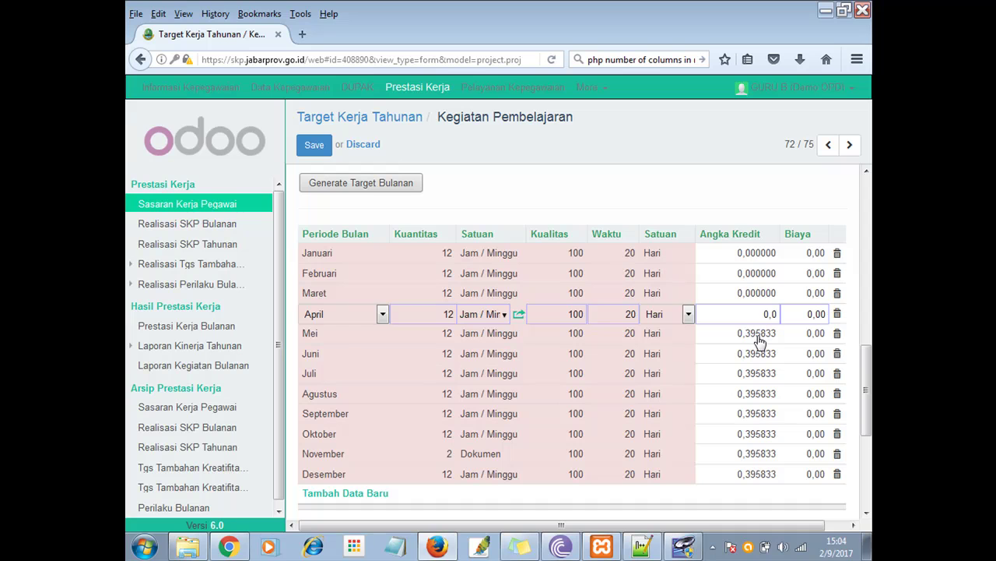
# Step: Set the Angka Kredit to 0,0 for each monthly row from Mei through Oktober
pyautogui.click(758, 335)
pyautogui.write('0,0')
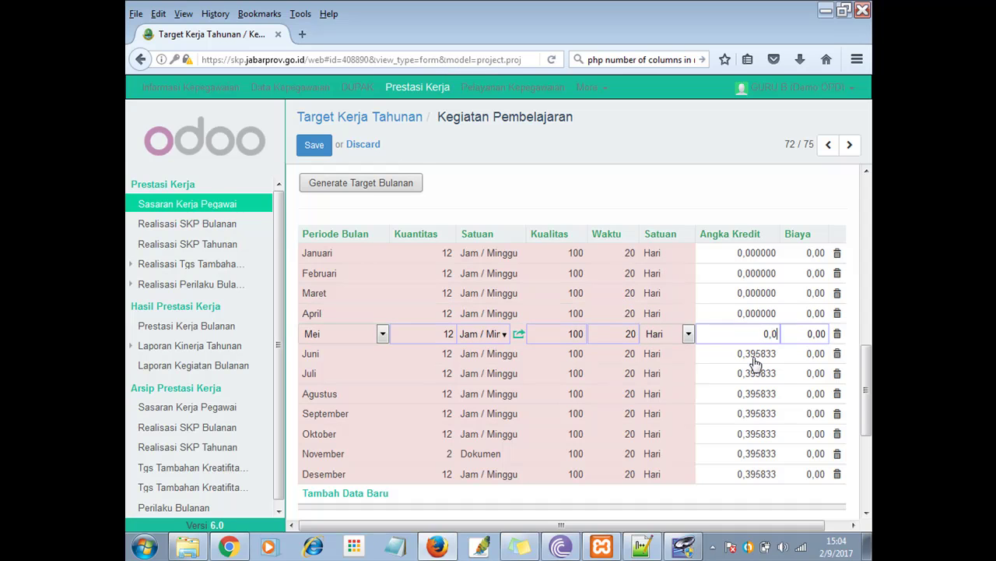
pyautogui.click(754, 355)
pyautogui.write('0,0')
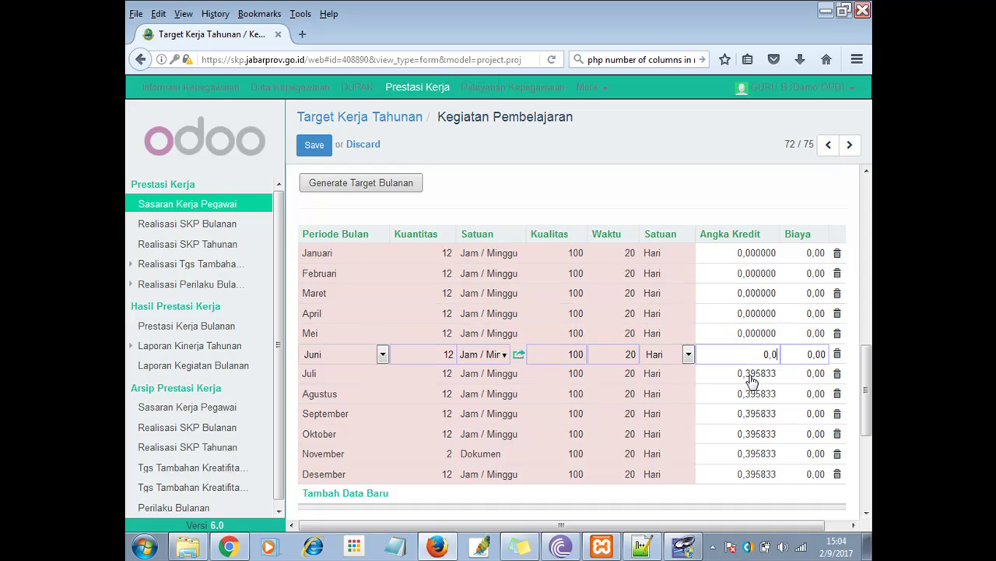
pyautogui.click(751, 380)
pyautogui.write('0,0')
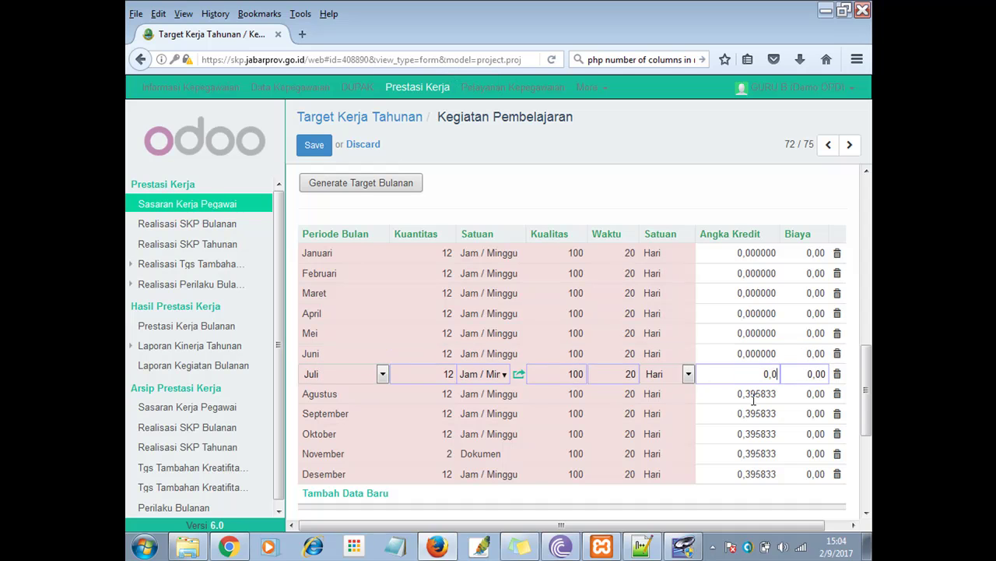
pyautogui.click(752, 395)
pyautogui.write('0,0')
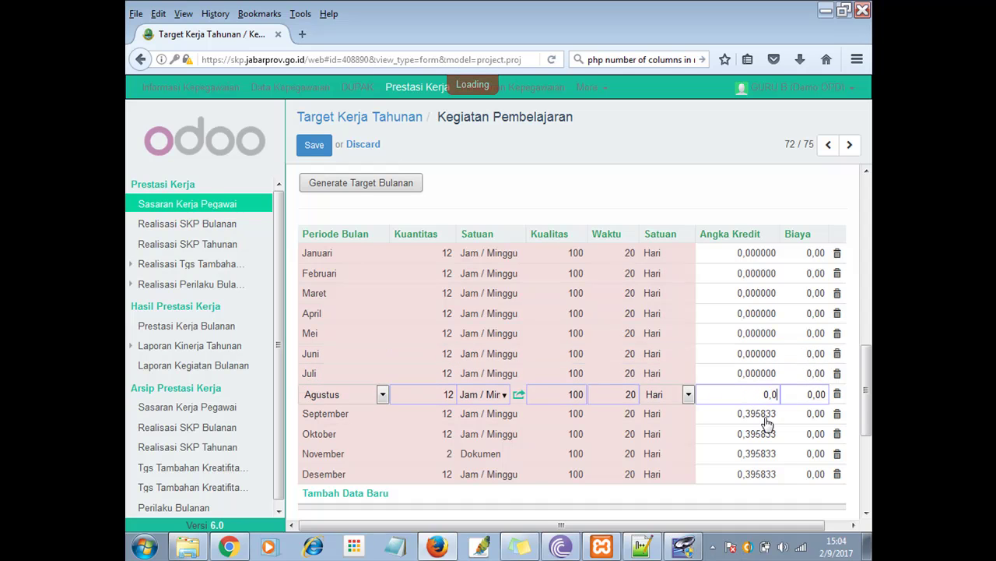
pyautogui.doubleClick(766, 415)
pyautogui.write('0')
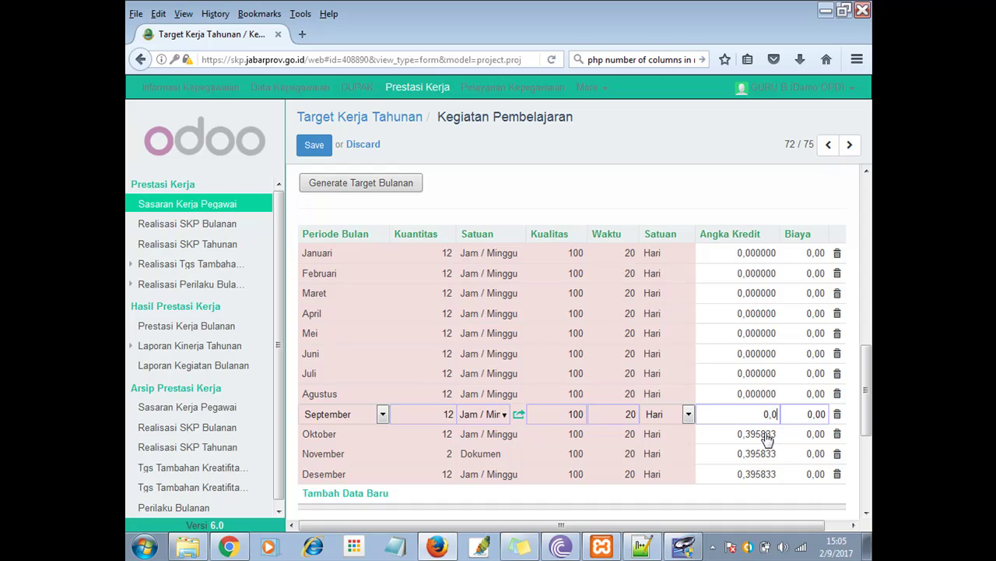
pyautogui.click(769, 436)
pyautogui.write('0,0')
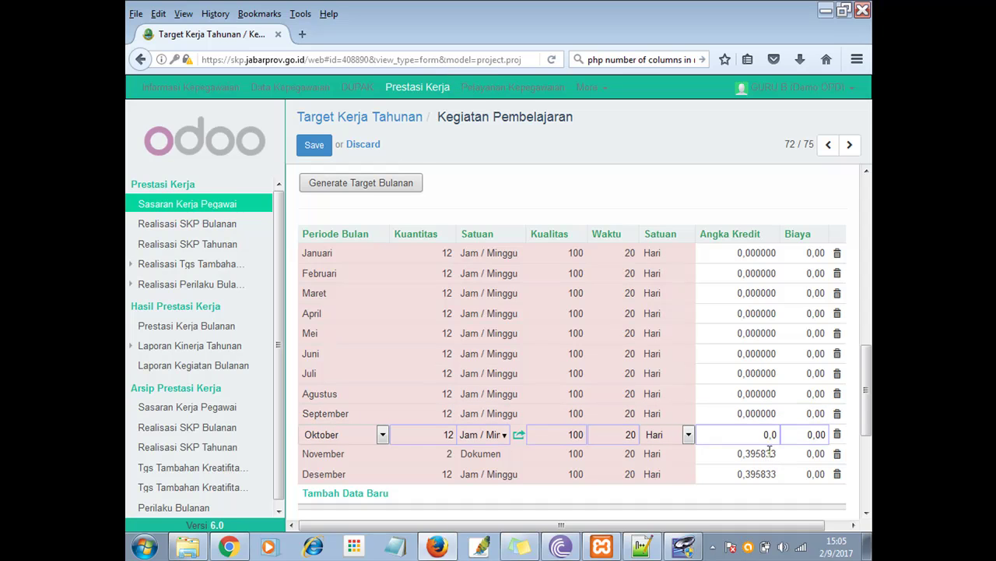
# Step: Set the Angka Kredit to 4.75 for the November row and to 0 for the Desember row
pyautogui.doubleClick(769, 454)
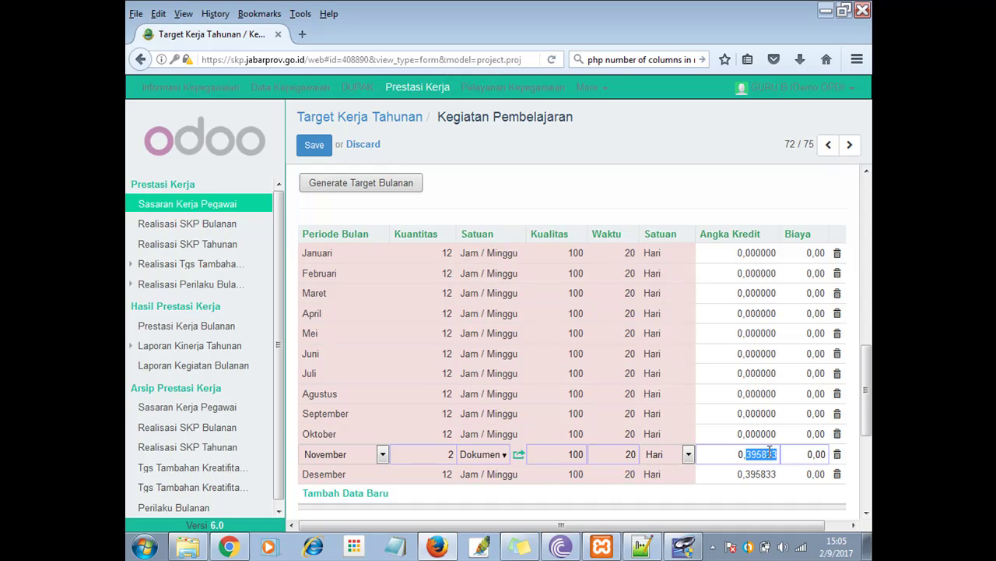
pyautogui.scroll(5, 767, 440)
pyautogui.scroll(-5, 771, 389)
pyautogui.scroll(-3, 772, 403)
pyautogui.moveTo(739, 314); pyautogui.dragTo(792, 311)
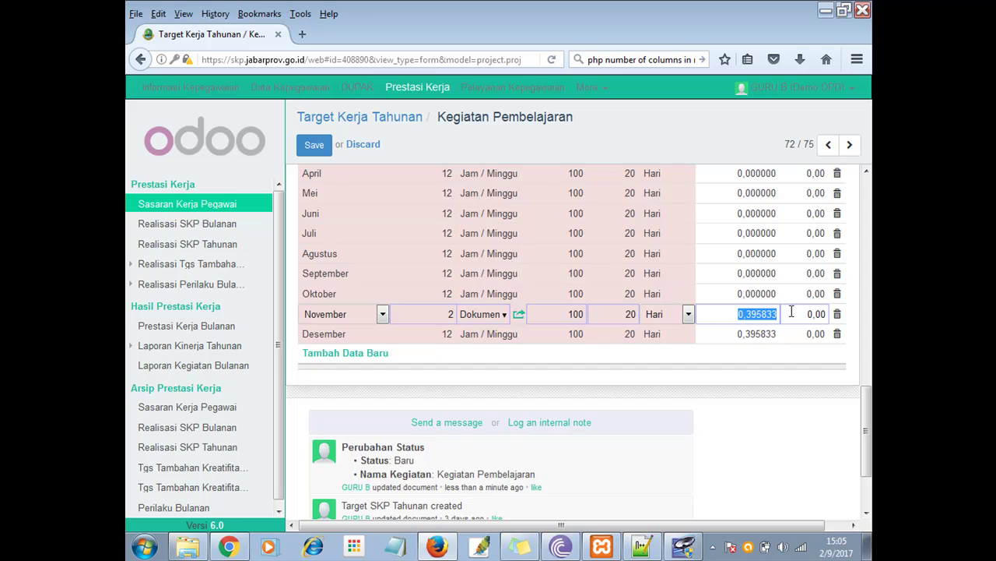
pyautogui.write('4.75')
pyautogui.doubleClick(762, 335)
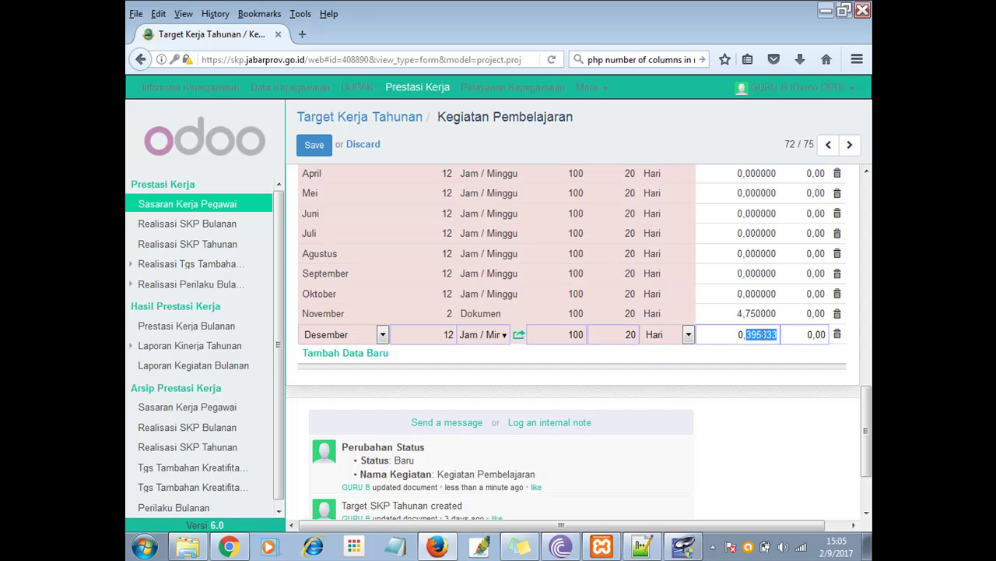
pyautogui.write('0')
# Step: Save the Kegiatan Pembelajaran target and submit it for assessment, confirming that the data is correct
pyautogui.moveTo(868, 428); pyautogui.dragTo(864, 204)
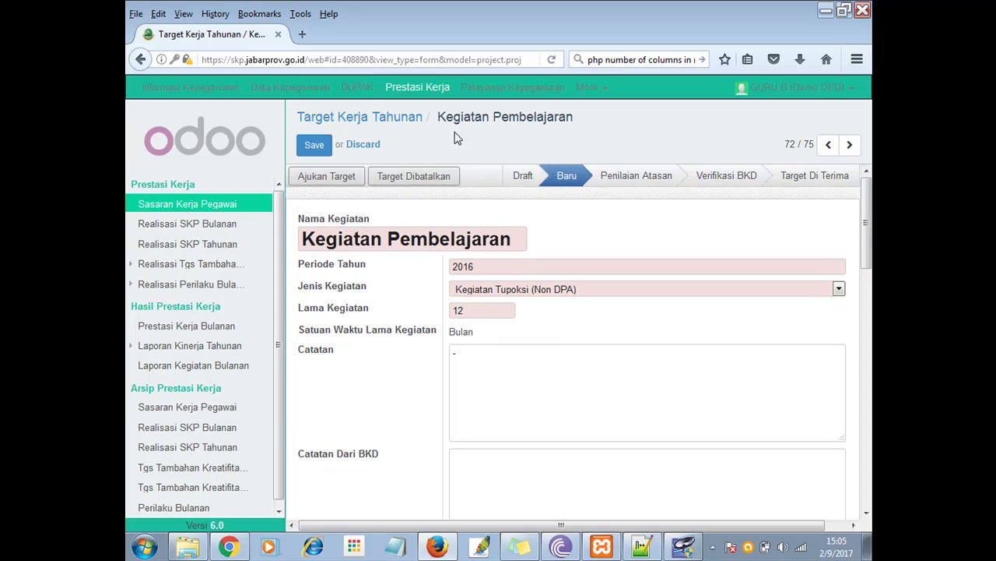
pyautogui.click(317, 148)
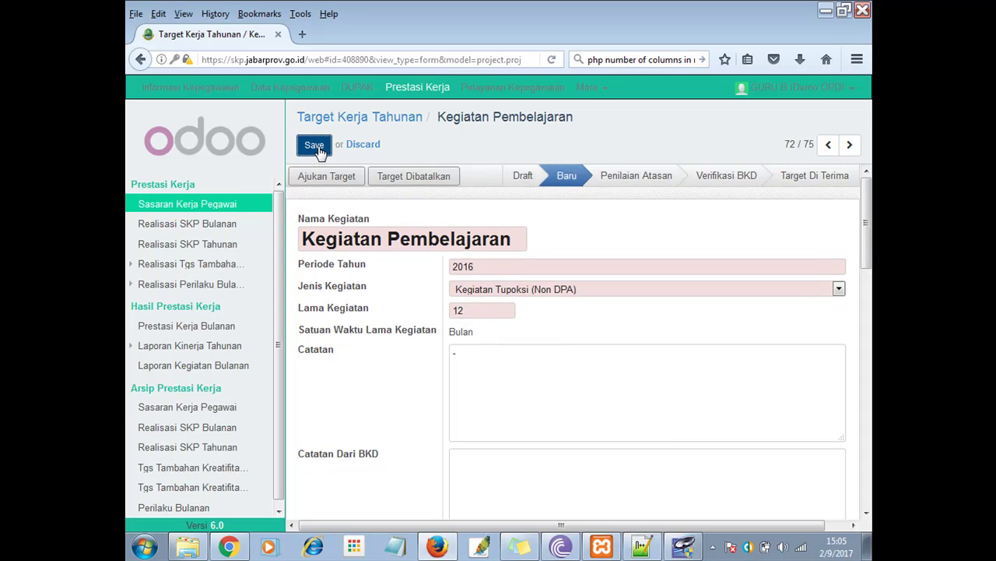
pyautogui.click(338, 178)
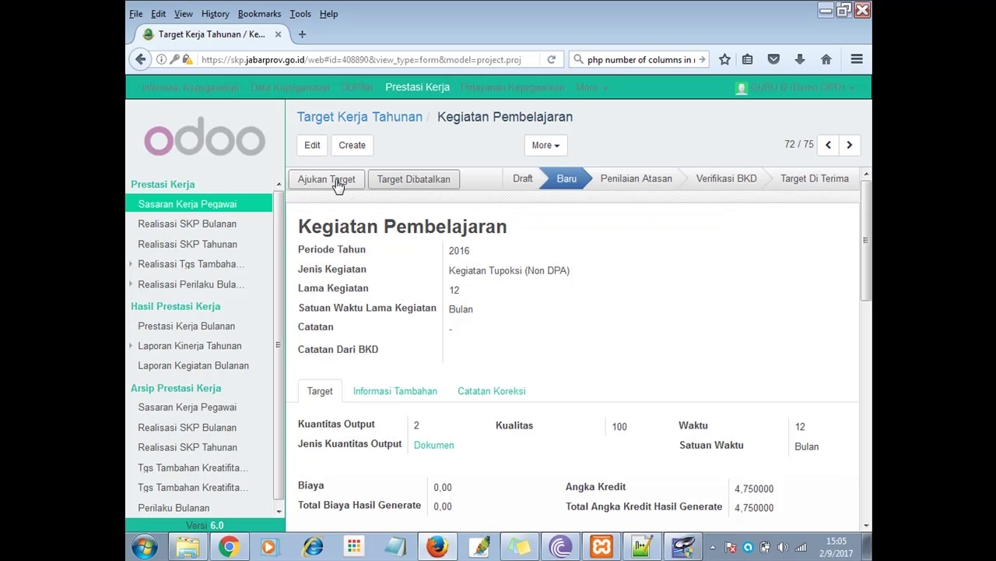
pyautogui.click(336, 183)
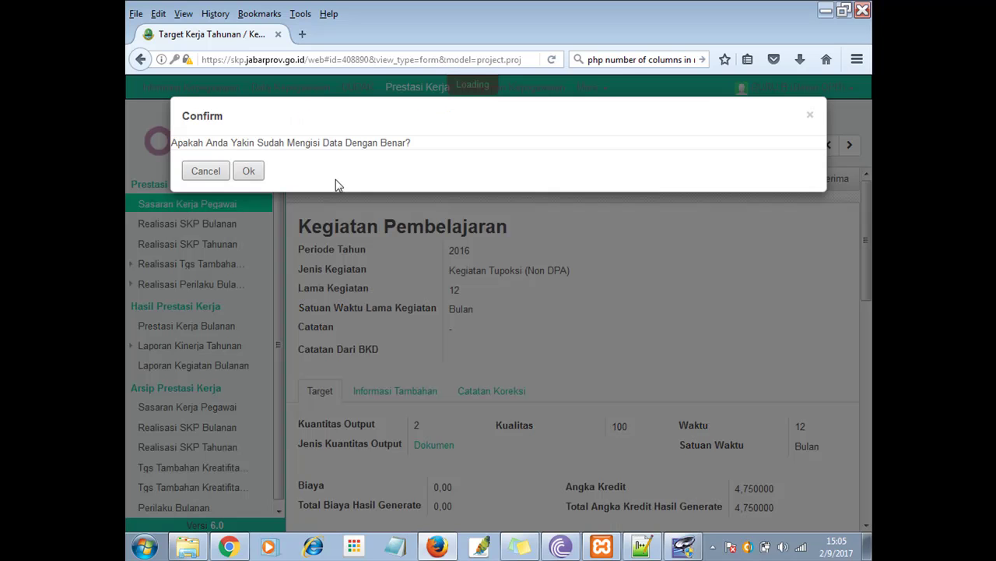
pyautogui.click(259, 174)
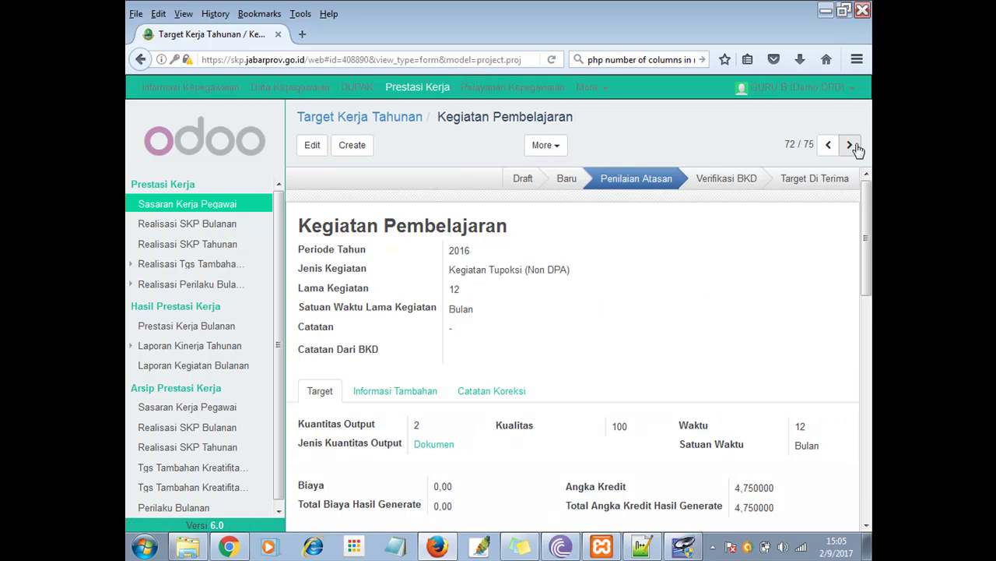
# Step: Go to the next activity, Kepala Sekolah, Wali Kelas, Ketua Lab, dll, and review its annual target details
pyautogui.click(851, 147)
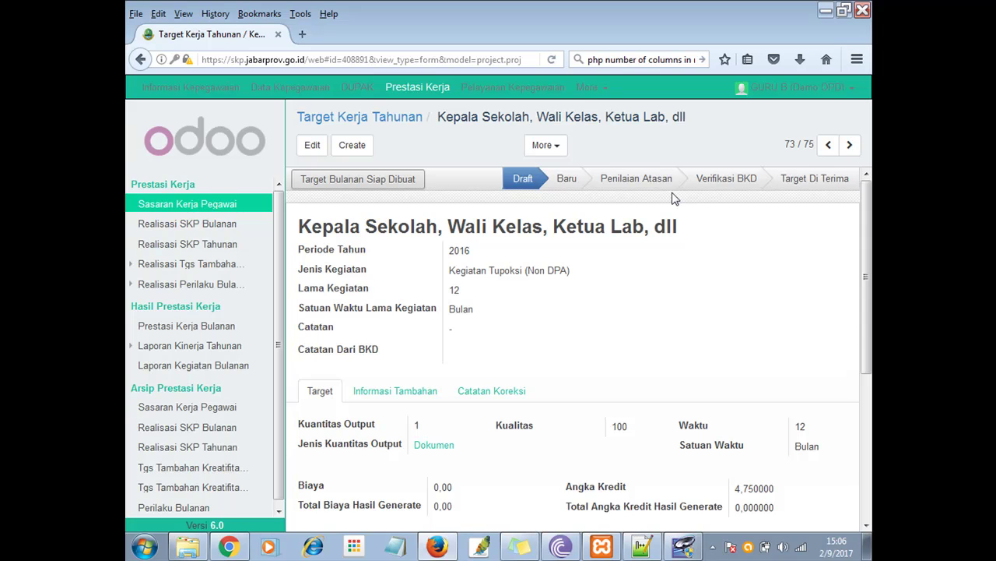
pyautogui.moveTo(696, 225); pyautogui.dragTo(294, 242)
pyautogui.click(640, 272)
pyautogui.scroll(-4, 753, 272)
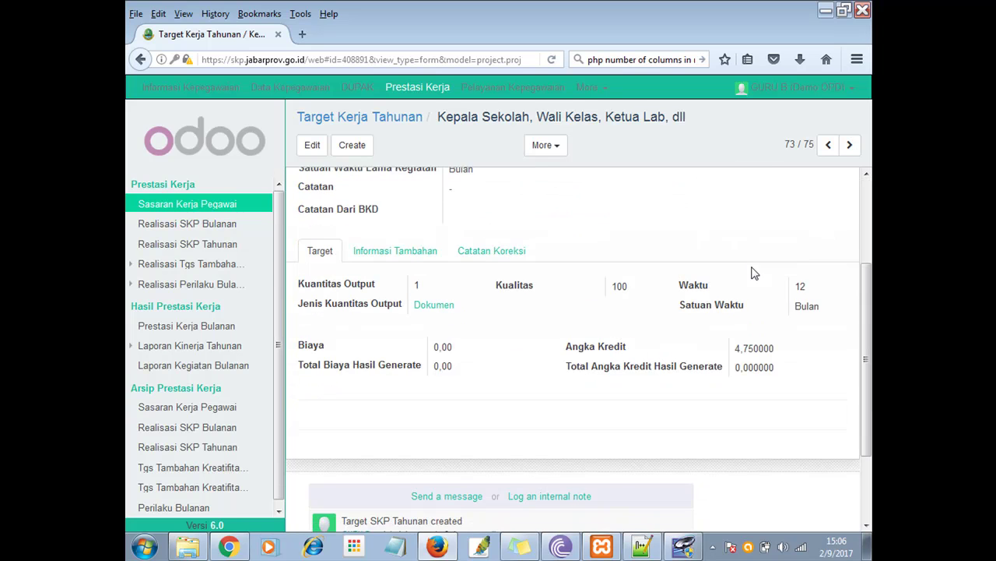
pyautogui.scroll(3, 754, 273)
pyautogui.scroll(1, 754, 272)
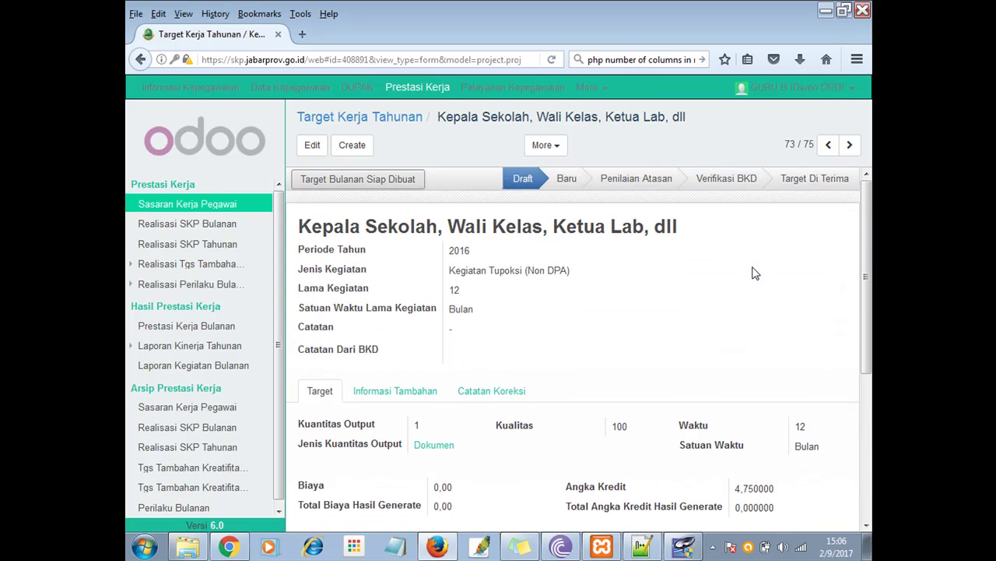
# Step: Mark the Kepala Sekolah, Wali Kelas, Ketua Lab, dll activity as ready for monthly targets and generate its monthly target rows
pyautogui.click(310, 148)
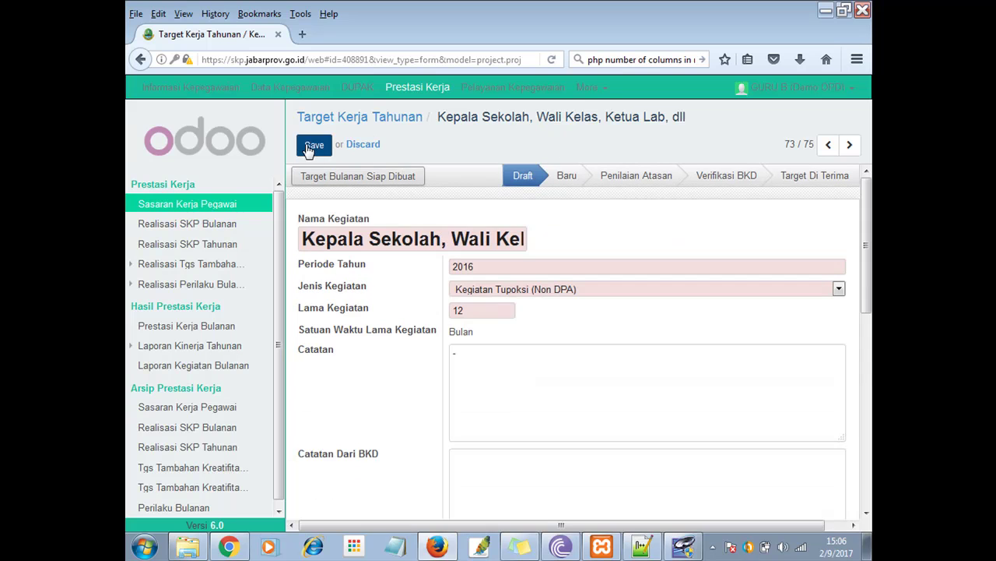
pyautogui.click(326, 178)
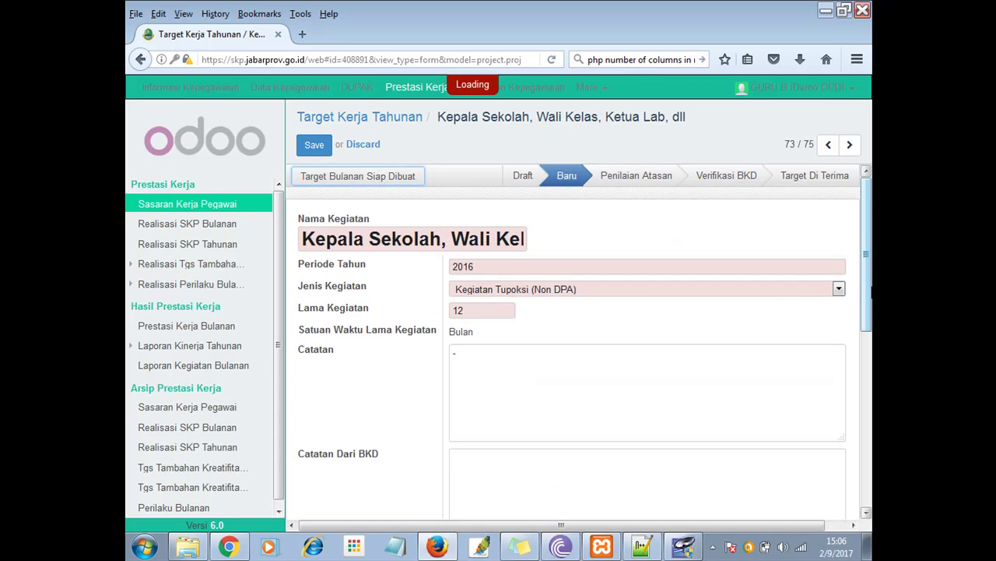
pyautogui.scroll(-5, 870, 320)
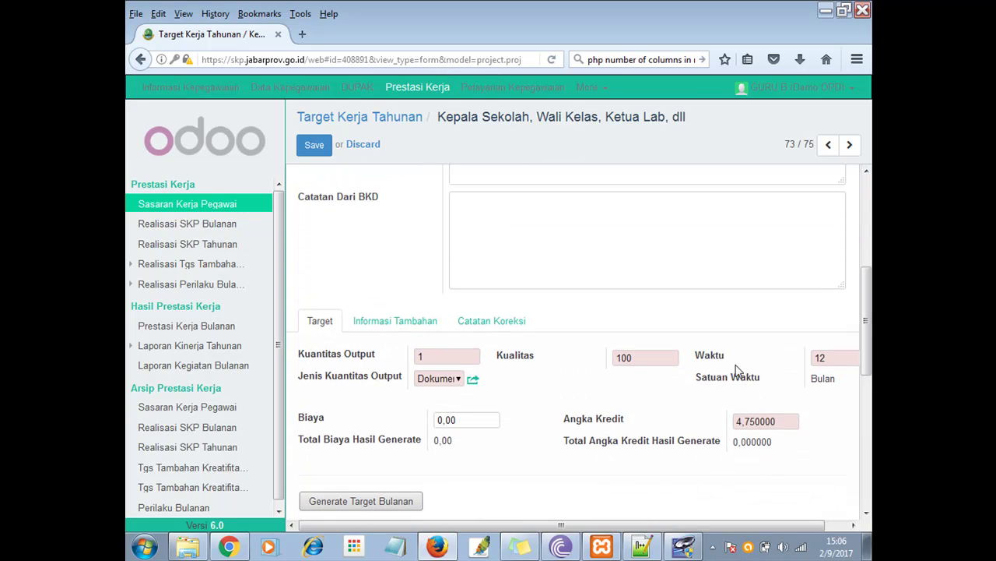
pyautogui.moveTo(865, 360); pyautogui.dragTo(869, 384)
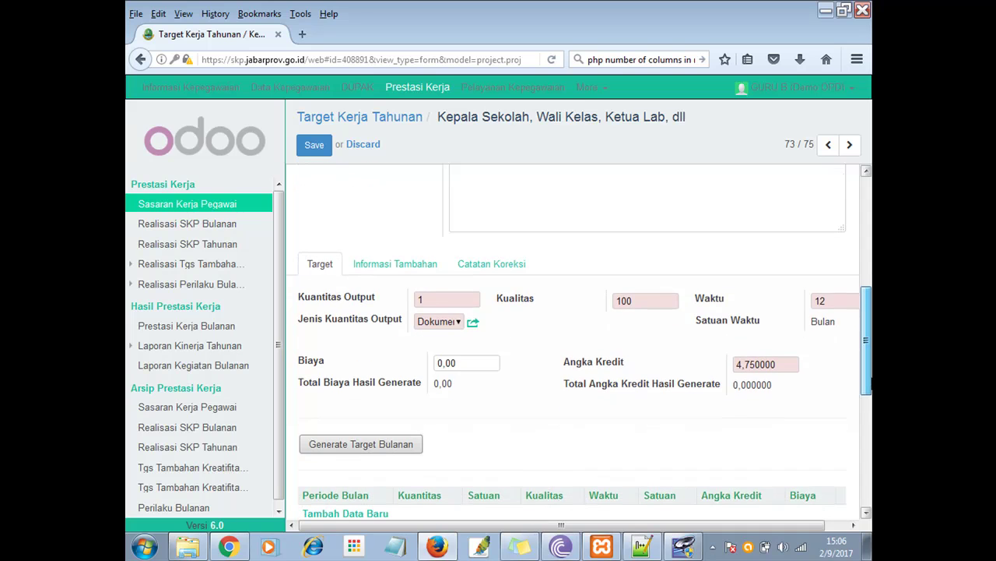
pyautogui.moveTo(842, 301); pyautogui.dragTo(787, 297)
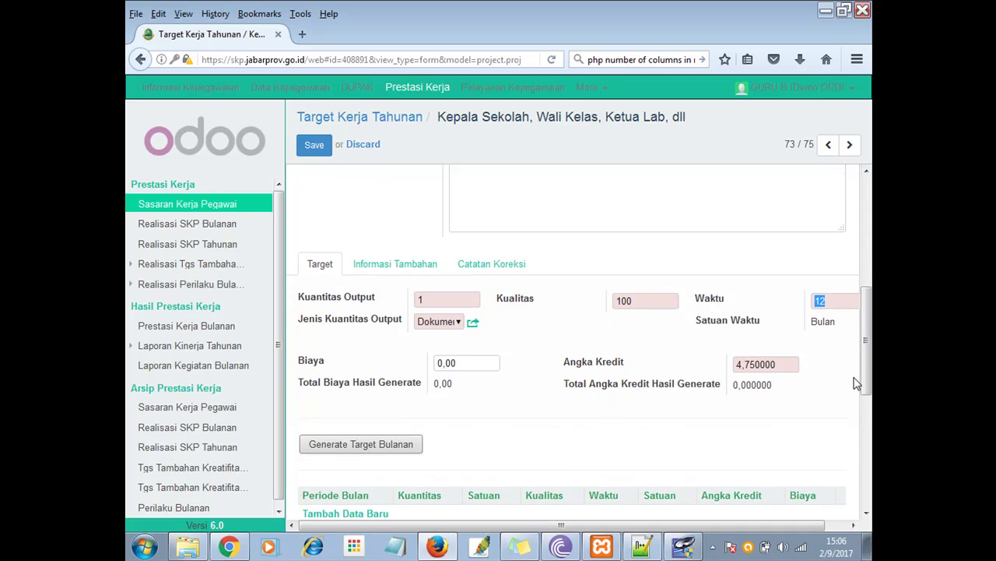
pyautogui.moveTo(866, 381); pyautogui.dragTo(866, 401)
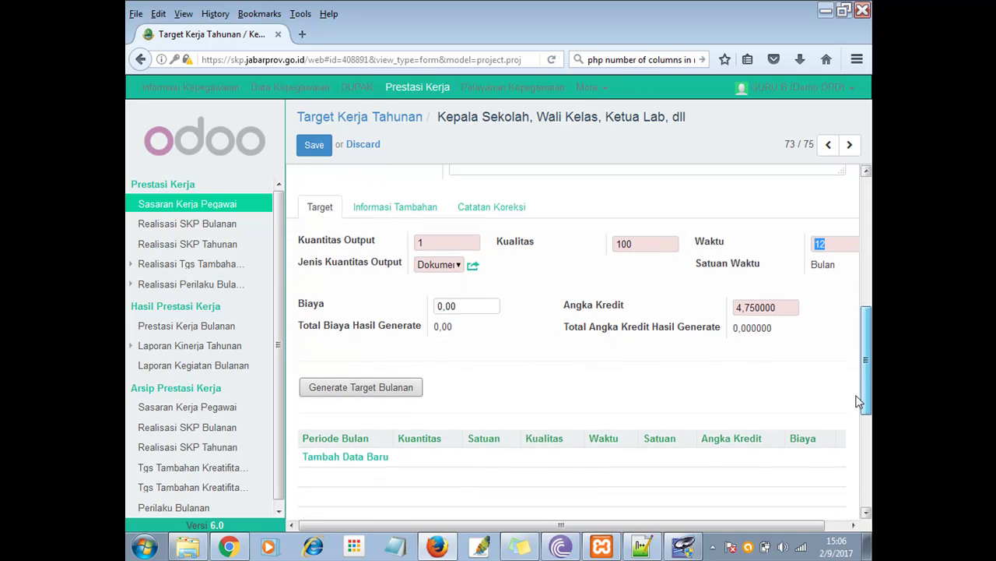
pyautogui.click(389, 398)
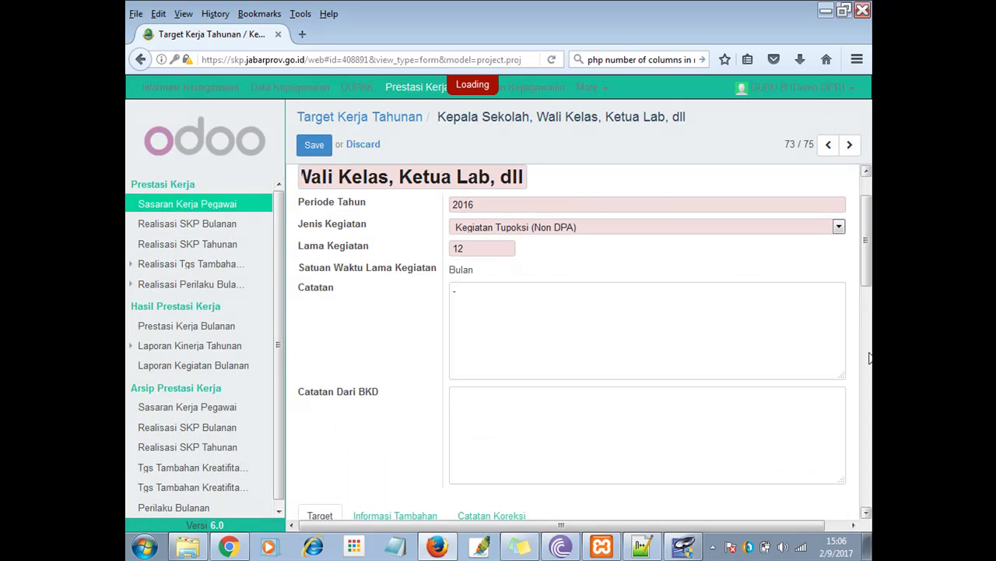
# Step: Set the quantity unit (Satuan) of the Januari row to Konsep Laporan
pyautogui.moveTo(869, 261); pyautogui.dragTo(869, 405)
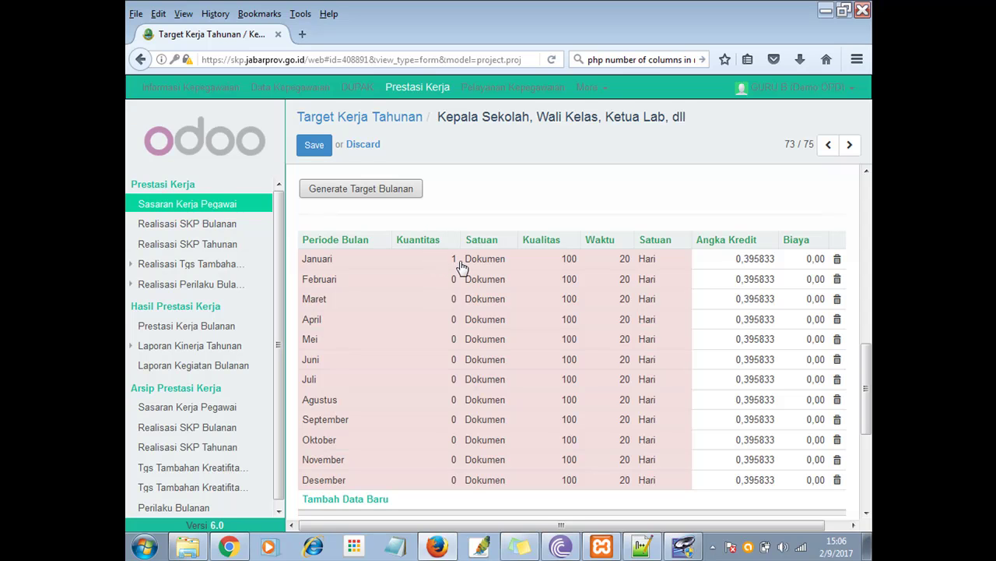
pyautogui.click(496, 272)
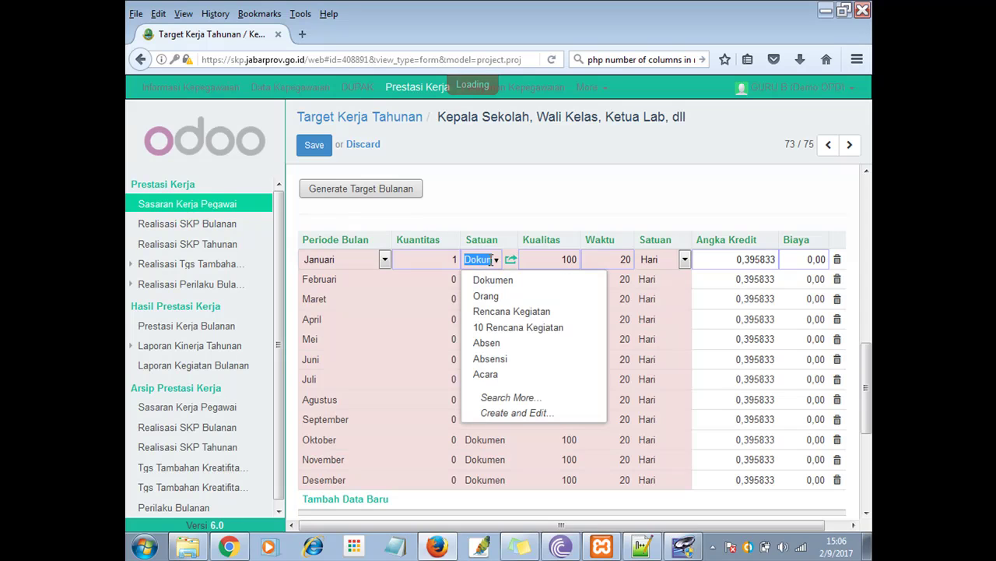
pyautogui.write('lapo')
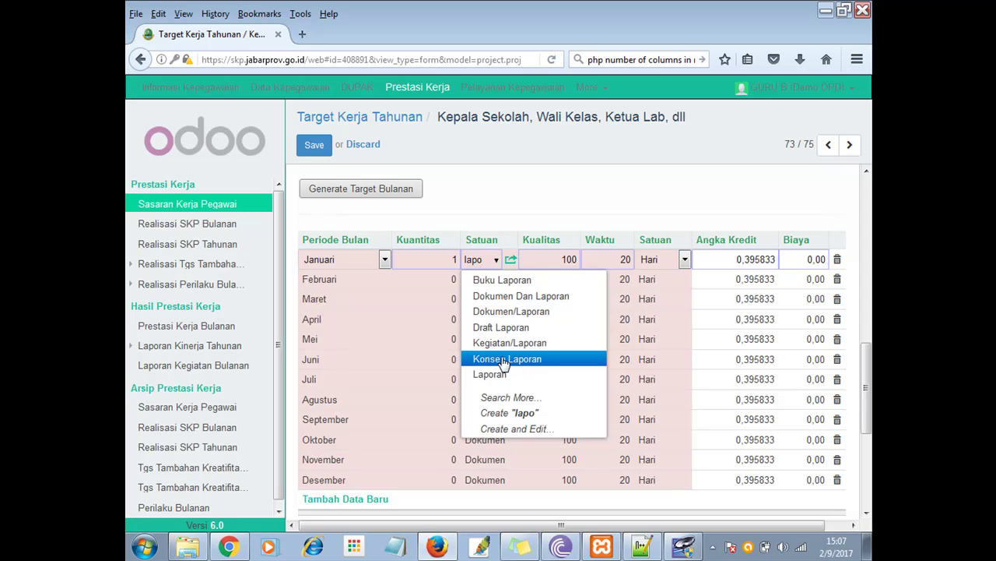
pyautogui.click(505, 360)
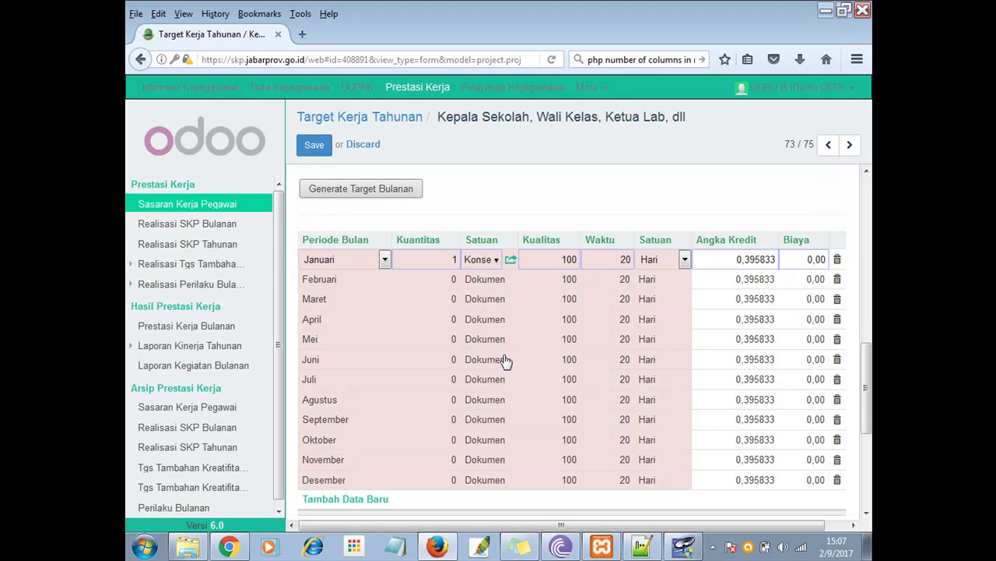
# Step: Set the Kuantitas to 1 for each monthly row from Februari through Desember
pyautogui.click(438, 285)
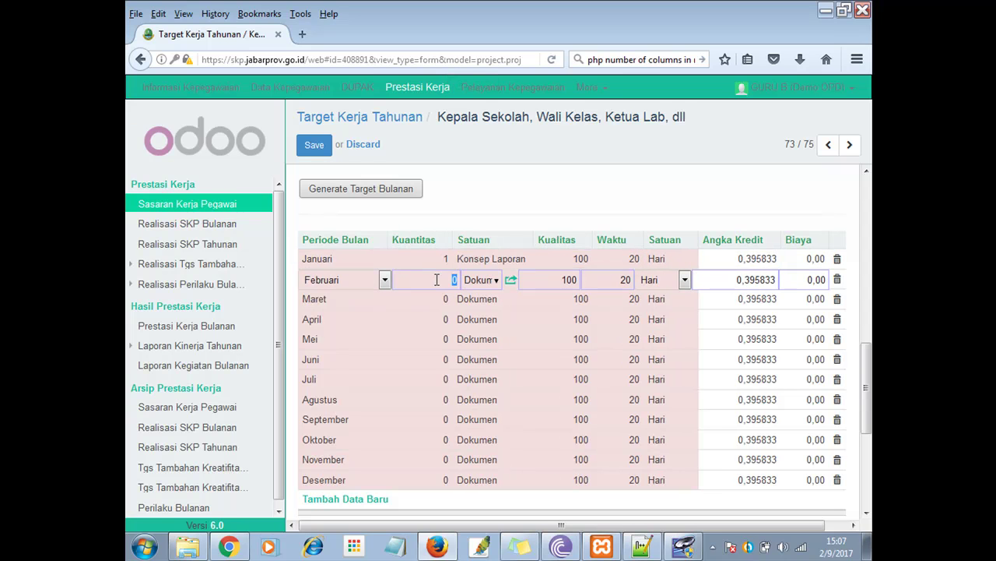
pyautogui.write('1')
pyautogui.click(443, 301)
pyautogui.write('1')
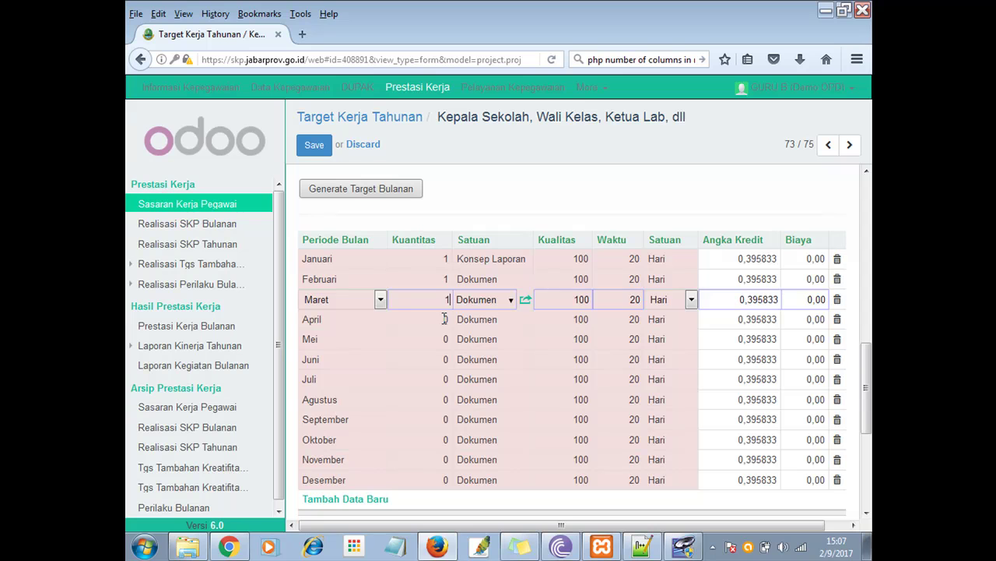
pyautogui.click(444, 322)
pyautogui.write('1')
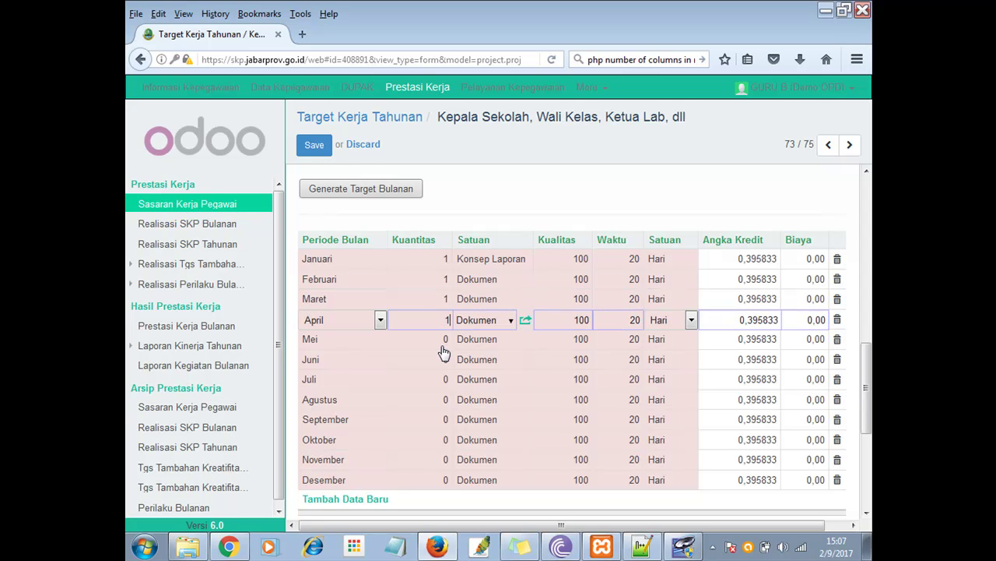
pyautogui.click(443, 341)
pyautogui.write('1')
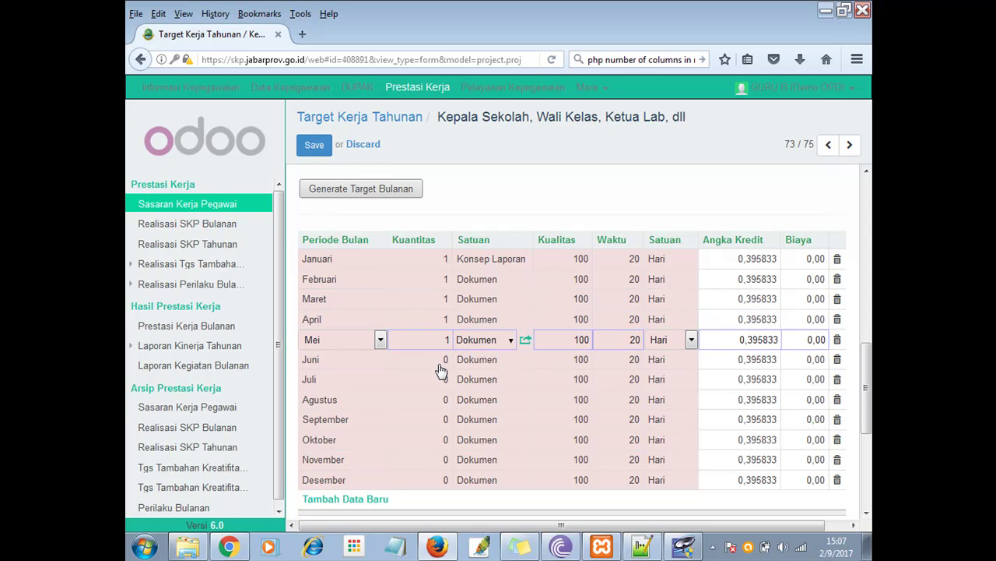
pyautogui.click(444, 359)
pyautogui.write('1')
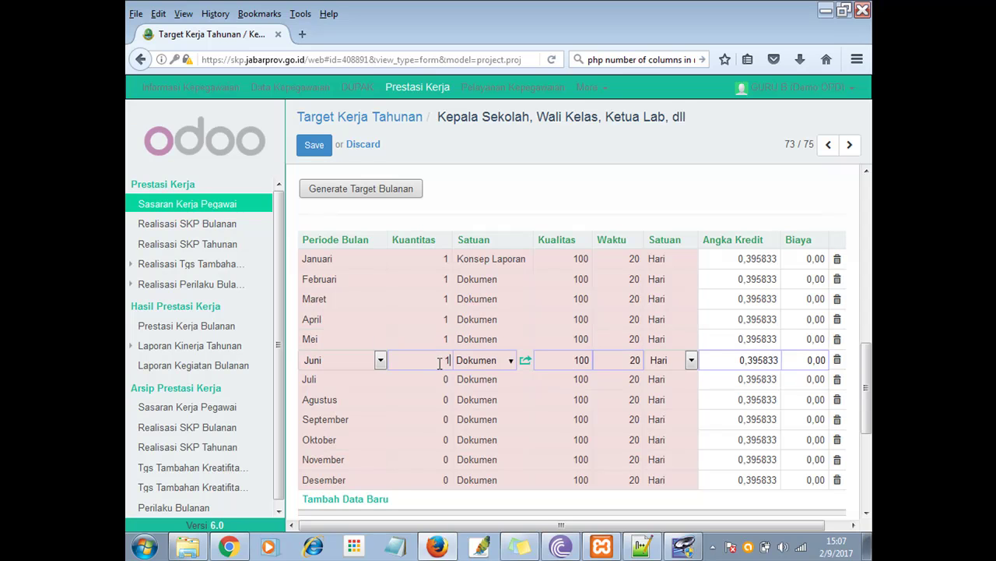
pyautogui.click(444, 379)
pyautogui.write('1')
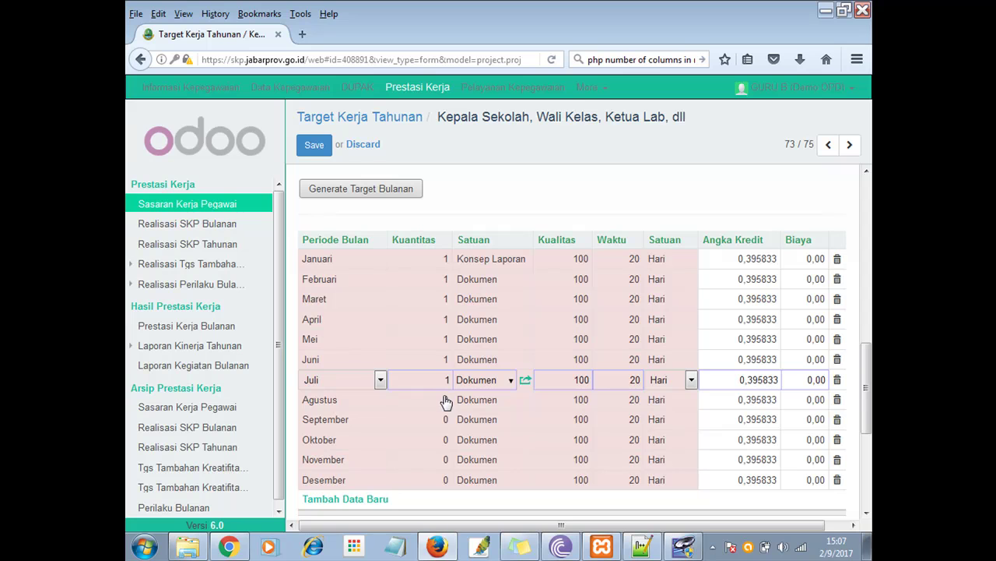
pyautogui.click(446, 402)
pyautogui.write('1')
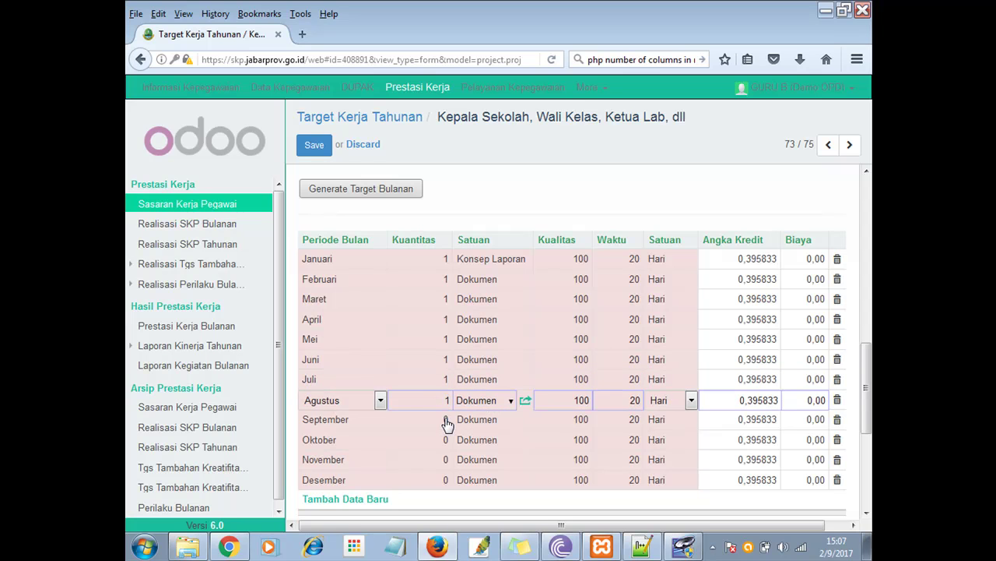
pyautogui.click(447, 421)
pyautogui.write('1')
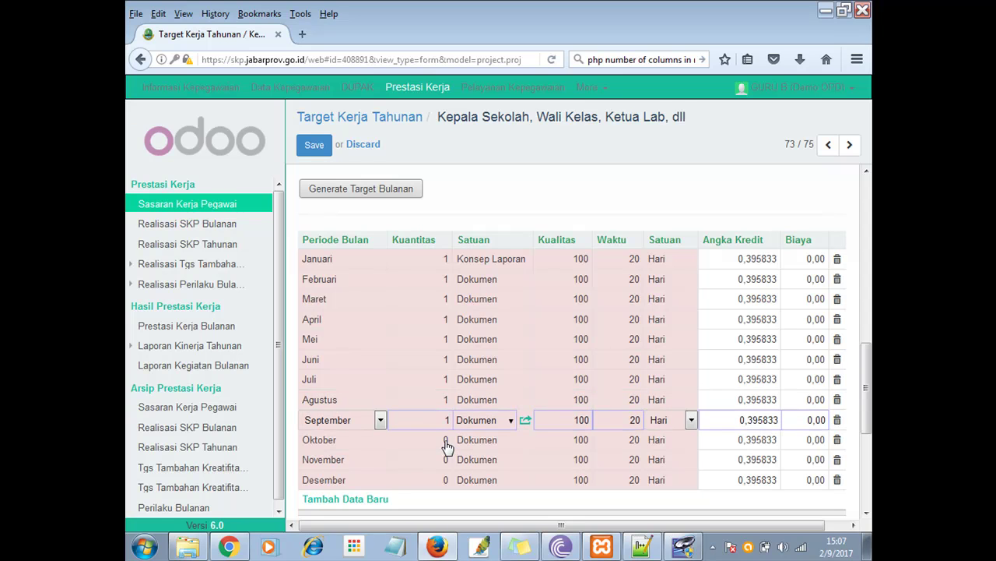
pyautogui.click(446, 439)
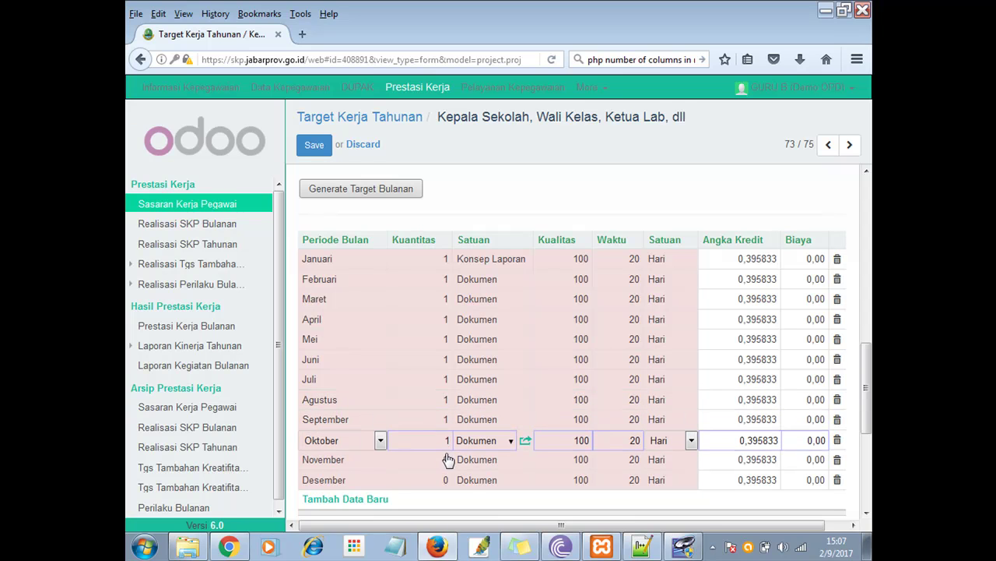
pyautogui.click(448, 464)
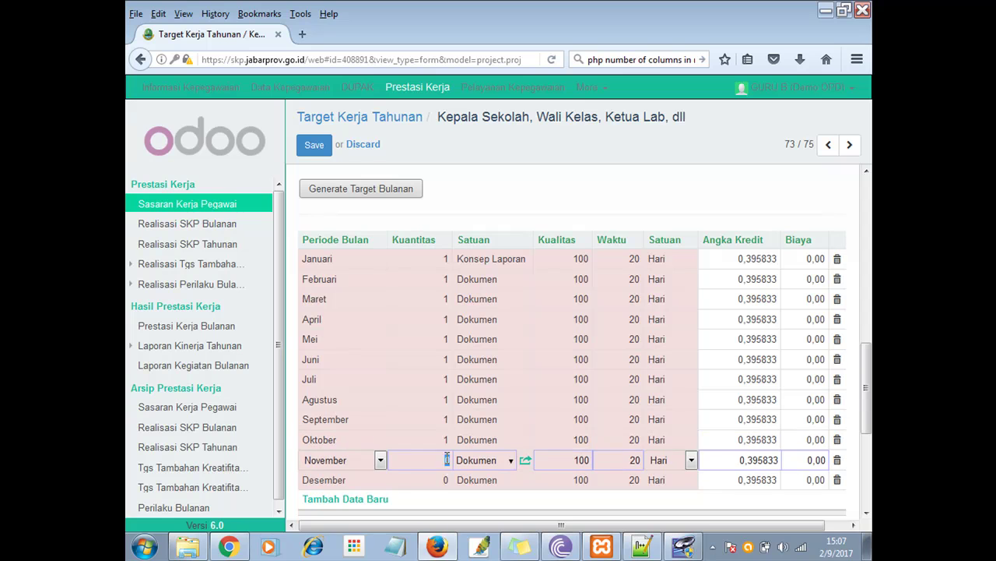
pyautogui.click(448, 482)
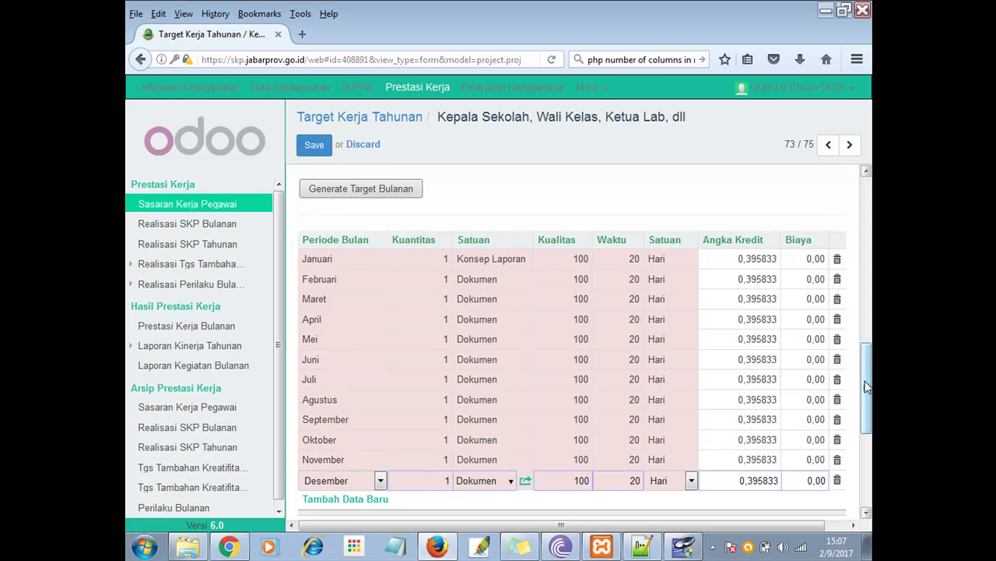
# Step: Set the quantity unit to Konsep Laporan for the Februari row and to Laporan for the Maret row
pyautogui.scroll(-2, 866, 401)
pyautogui.moveTo(870, 406)
pyautogui.mouseDown()
pyautogui.moveTo(871, 390)
pyautogui.moveTo(870, 400)
pyautogui.mouseUp()
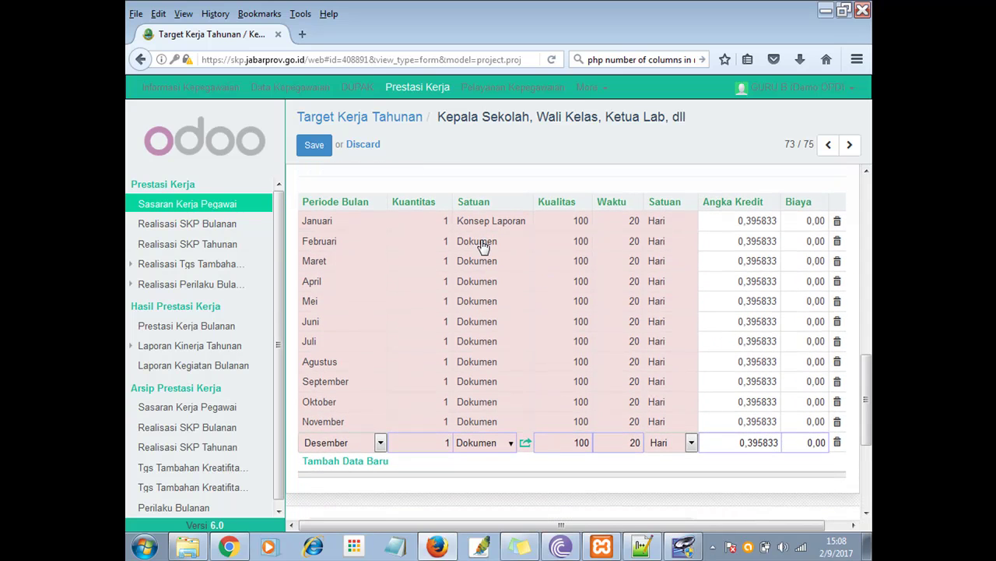
pyautogui.click(483, 242)
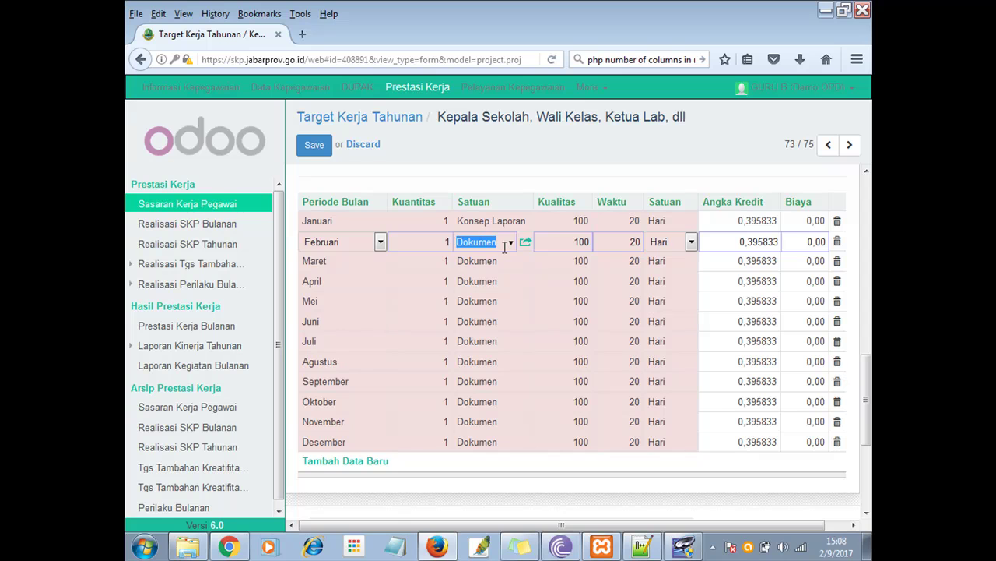
pyautogui.write('konsep')
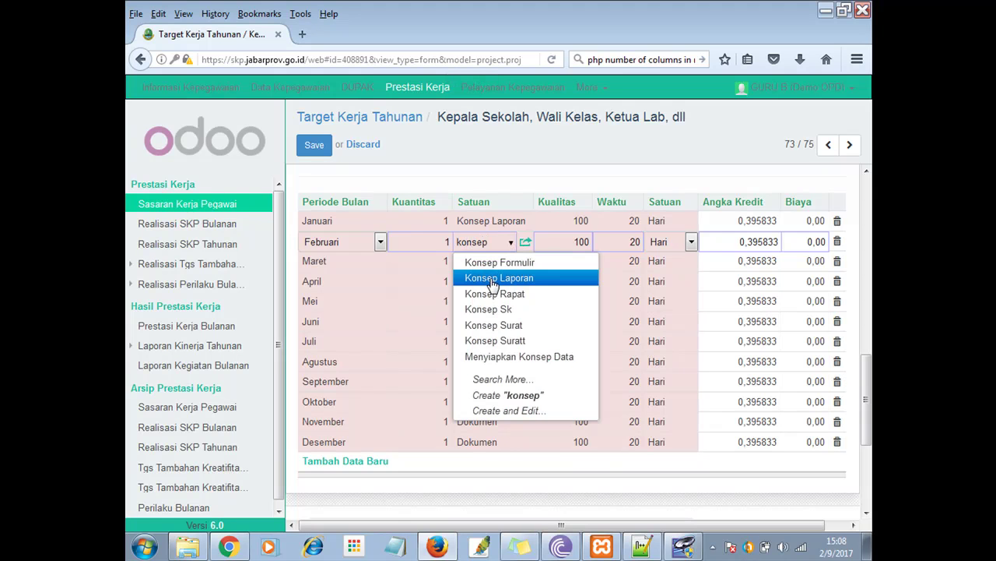
pyautogui.click(490, 279)
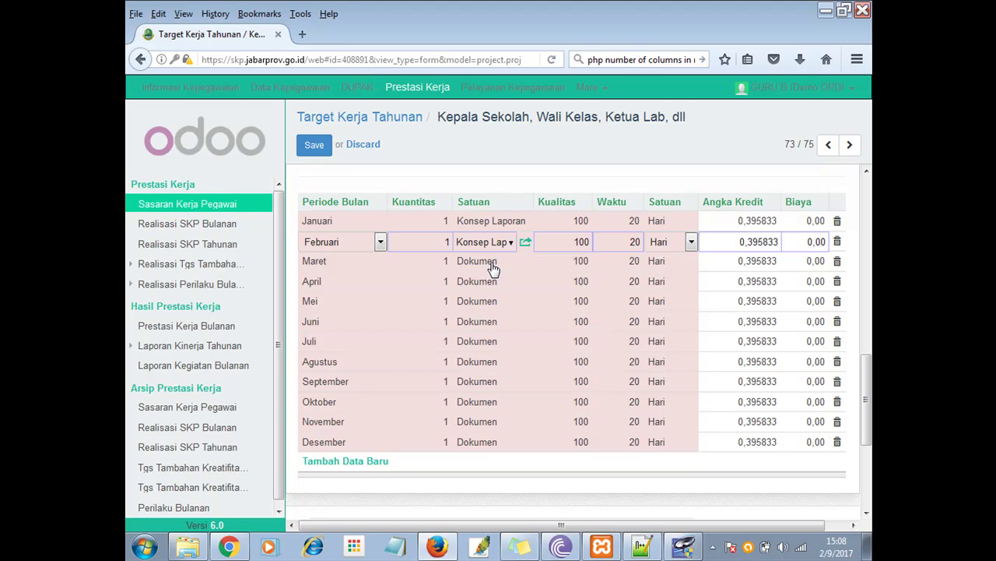
pyautogui.click(499, 261)
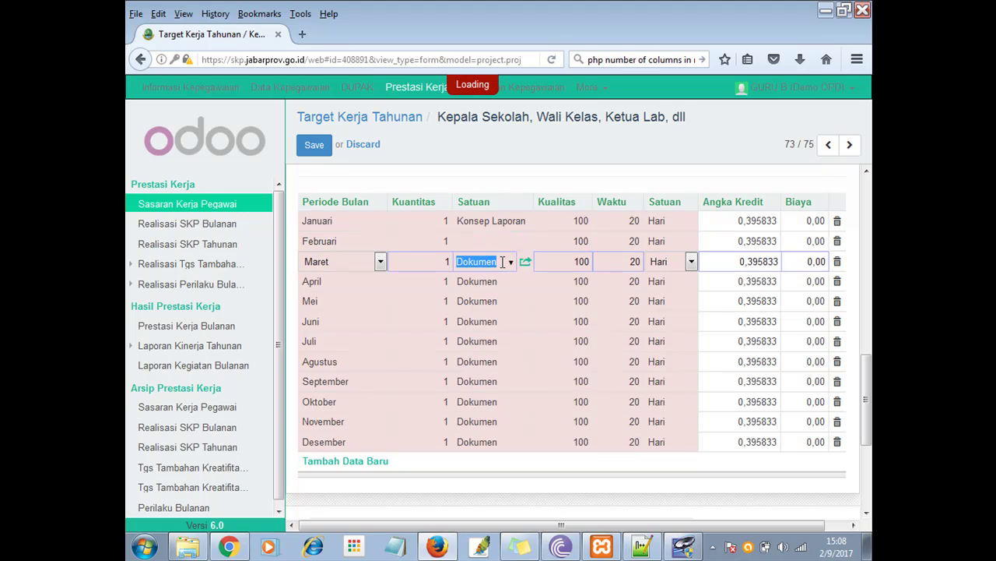
pyautogui.write('laporan')
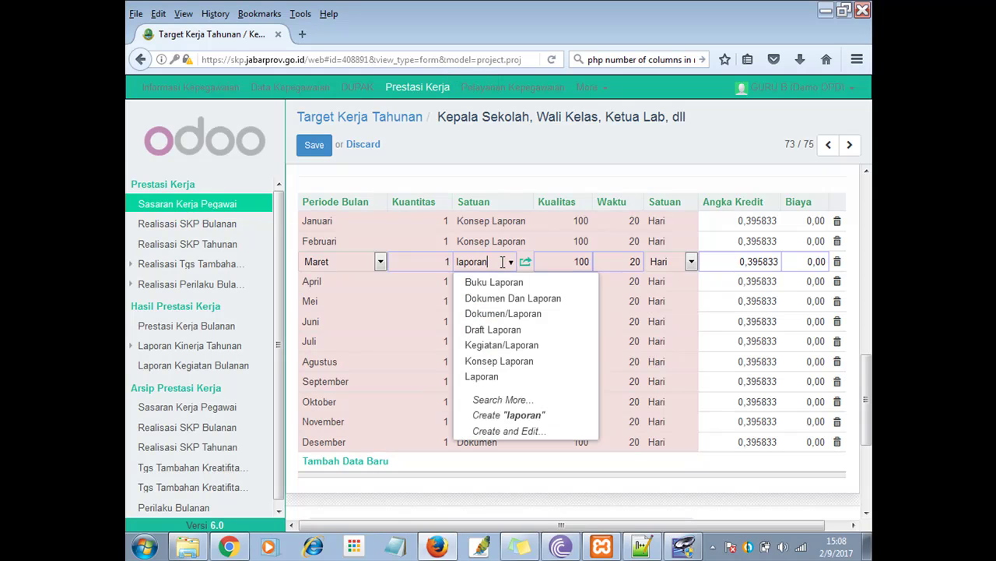
pyautogui.click(504, 377)
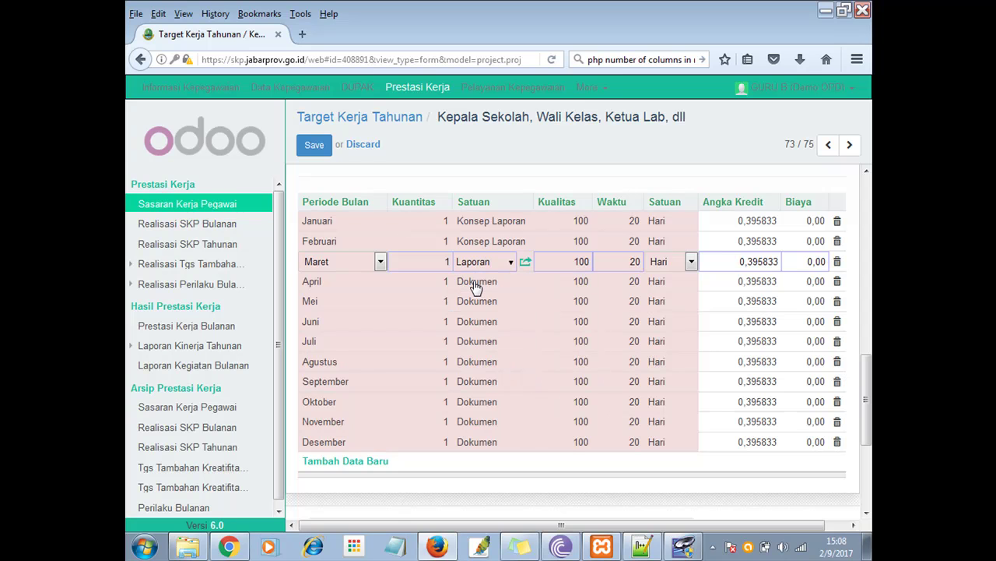
# Step: Set the quantity unit of the April and Mei rows to Konsep Laporan
pyautogui.click(475, 285)
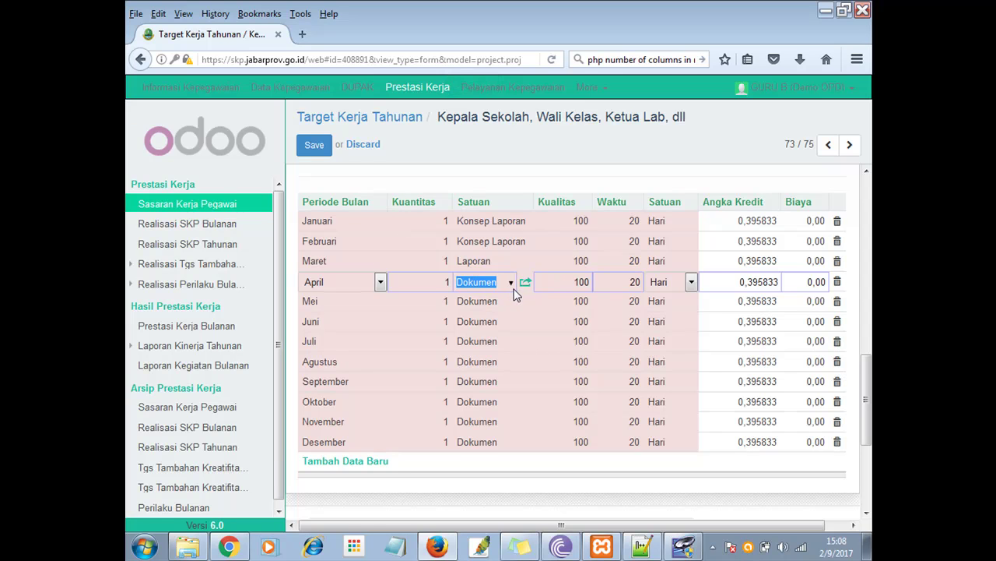
pyautogui.write('ko')
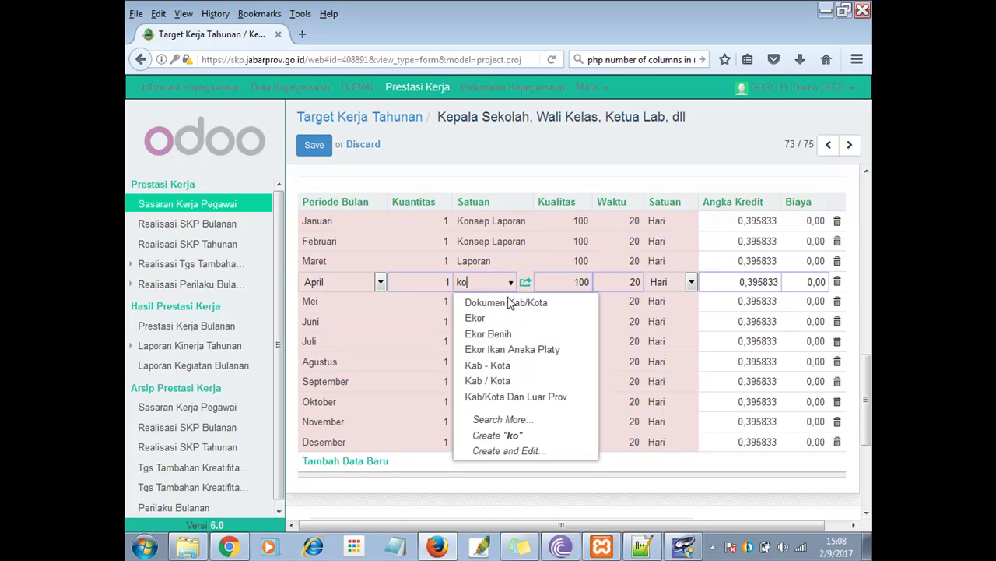
pyautogui.write('nsep')
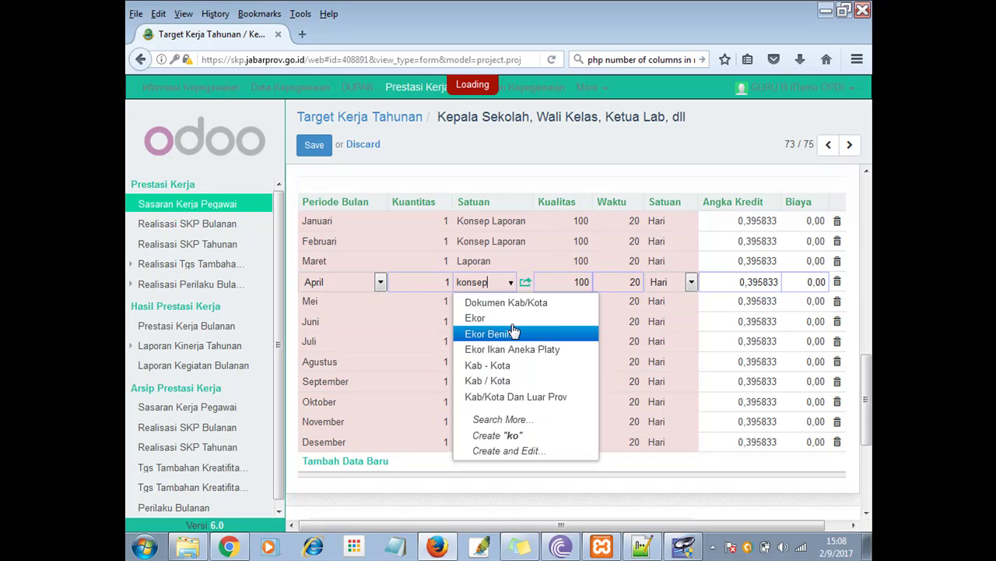
pyautogui.click(521, 319)
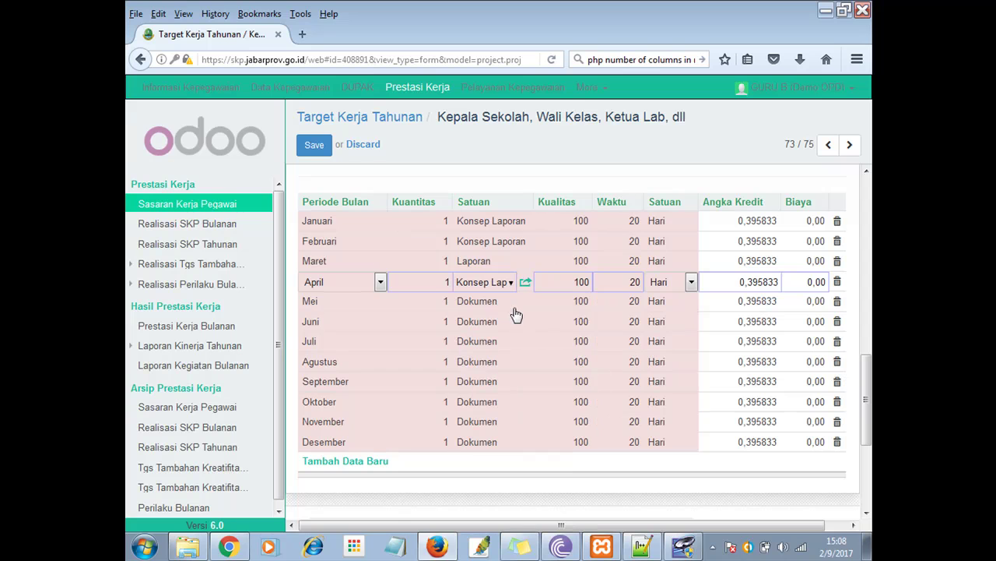
pyautogui.click(491, 309)
pyautogui.write('kons')
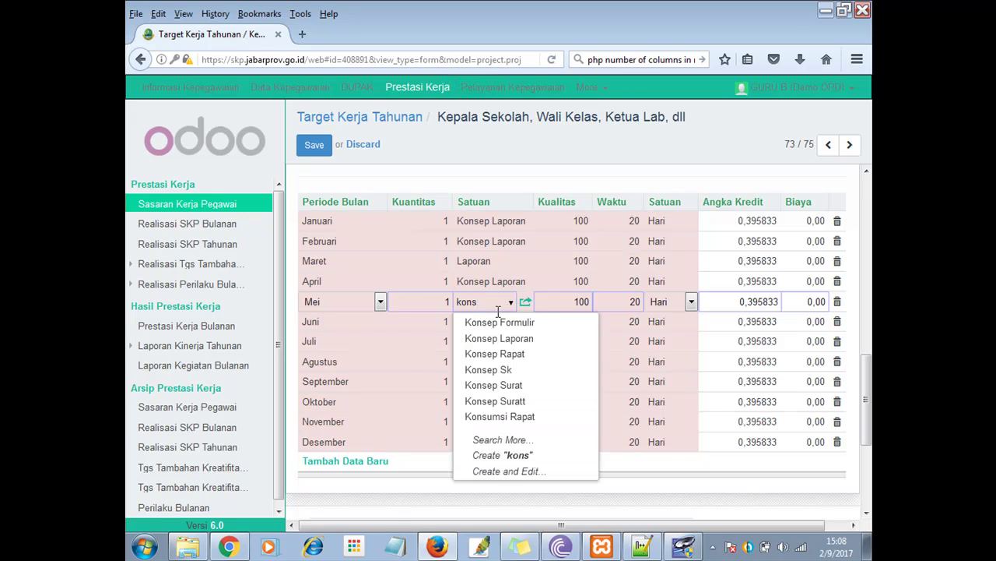
pyautogui.click(496, 343)
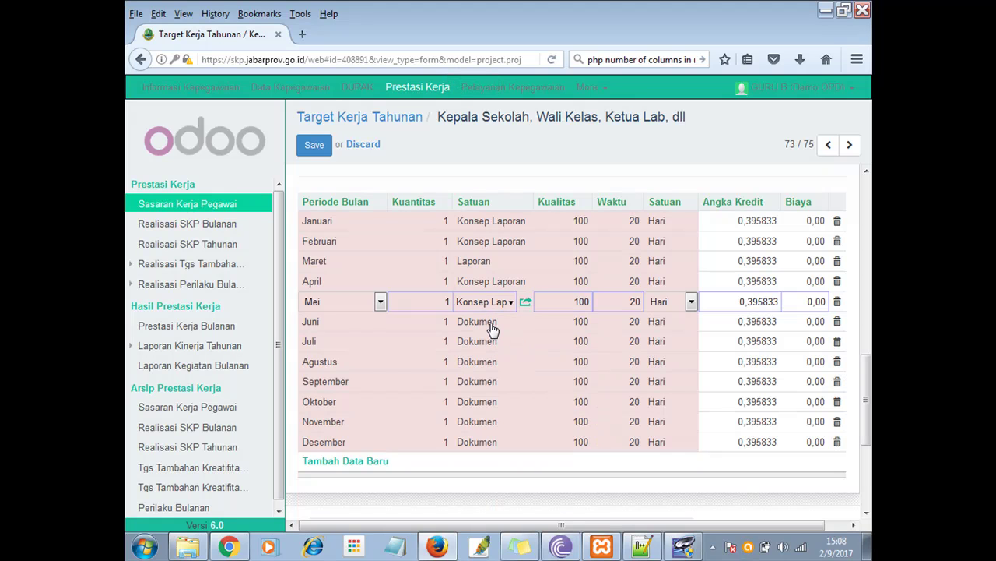
# Step: Set the quantity unit (Satuan) of the Juni row to Laporan and of the Juli row to Konsep Laporan
pyautogui.click(491, 327)
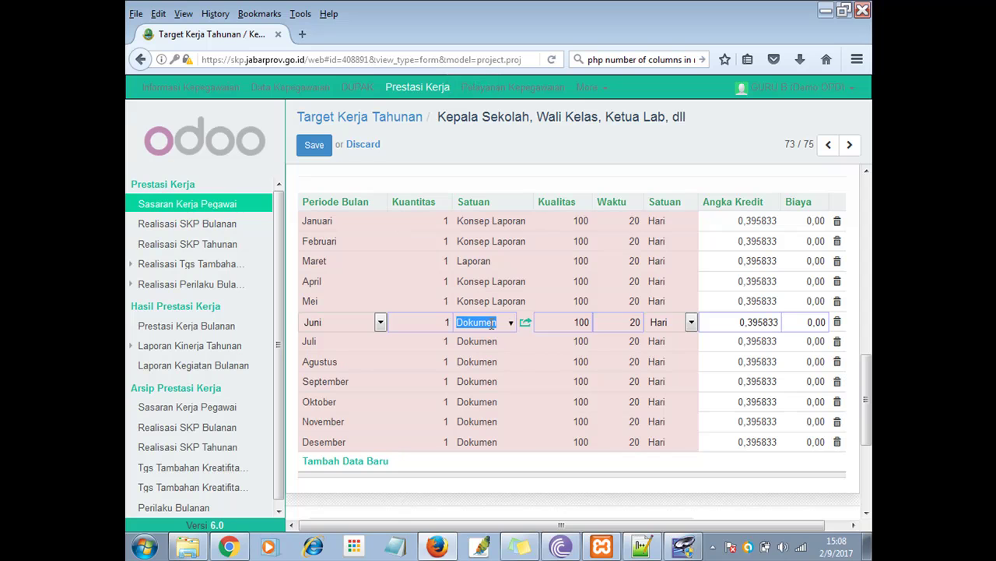
pyautogui.write('laporan')
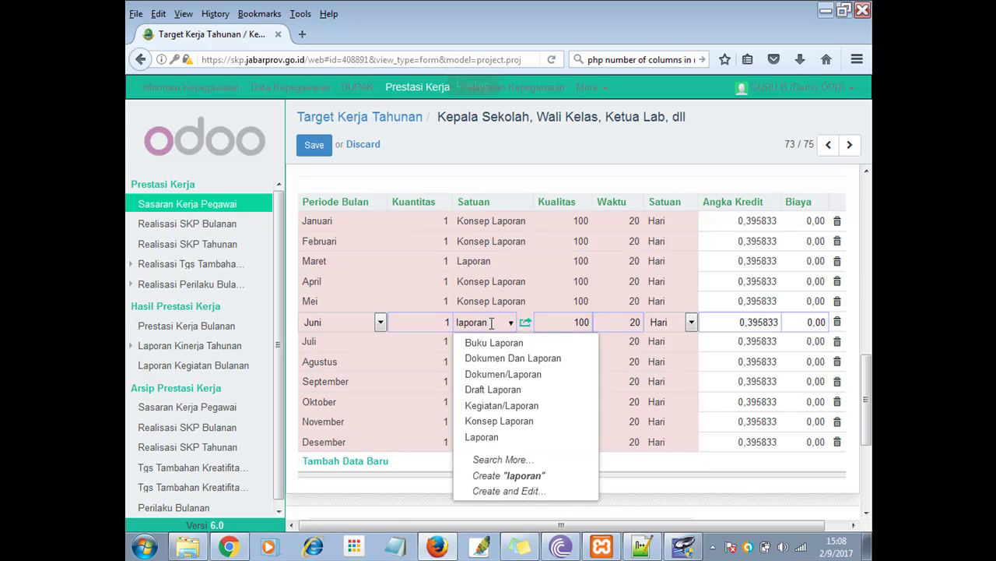
pyautogui.click(492, 438)
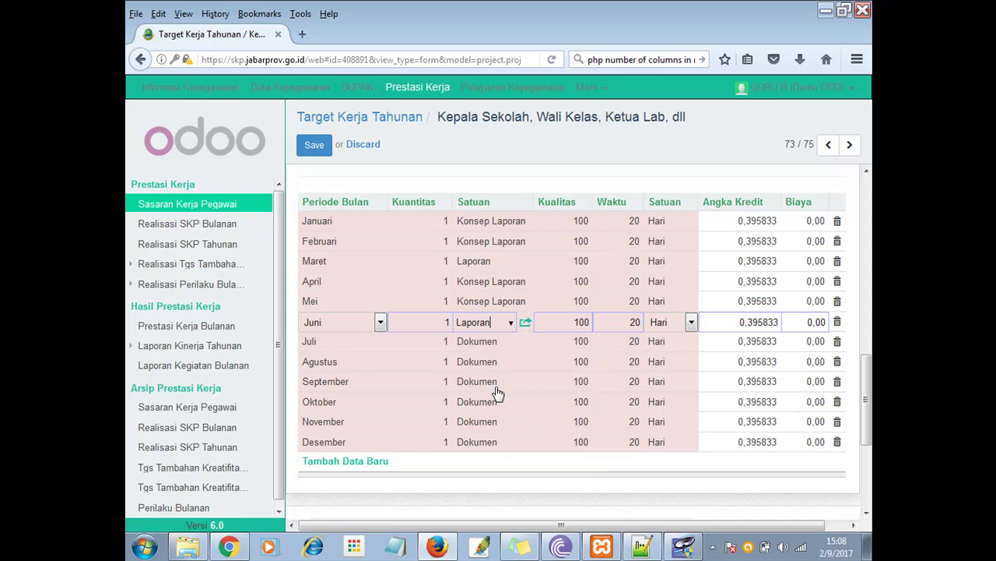
pyautogui.click(502, 342)
pyautogui.write('kons')
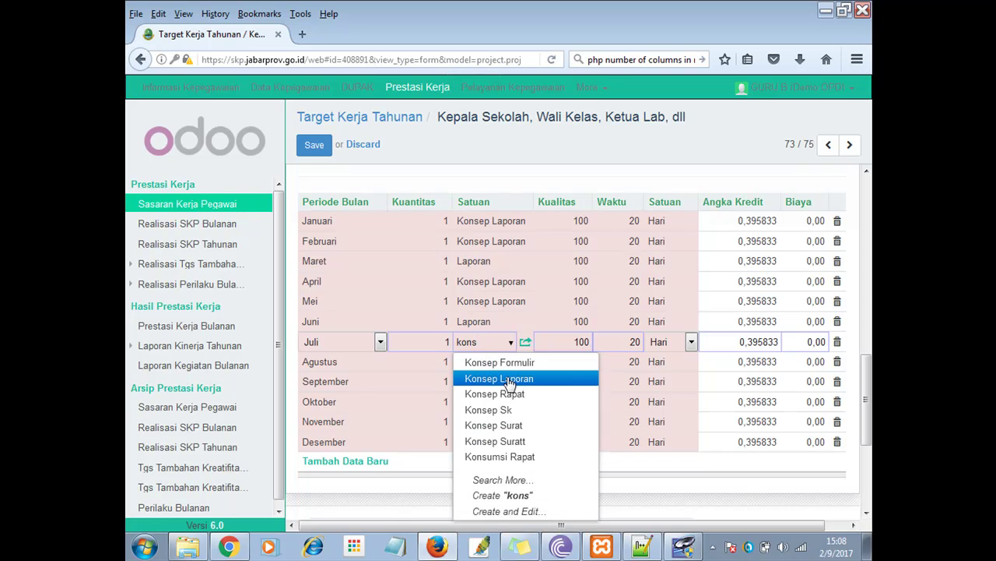
pyautogui.click(488, 379)
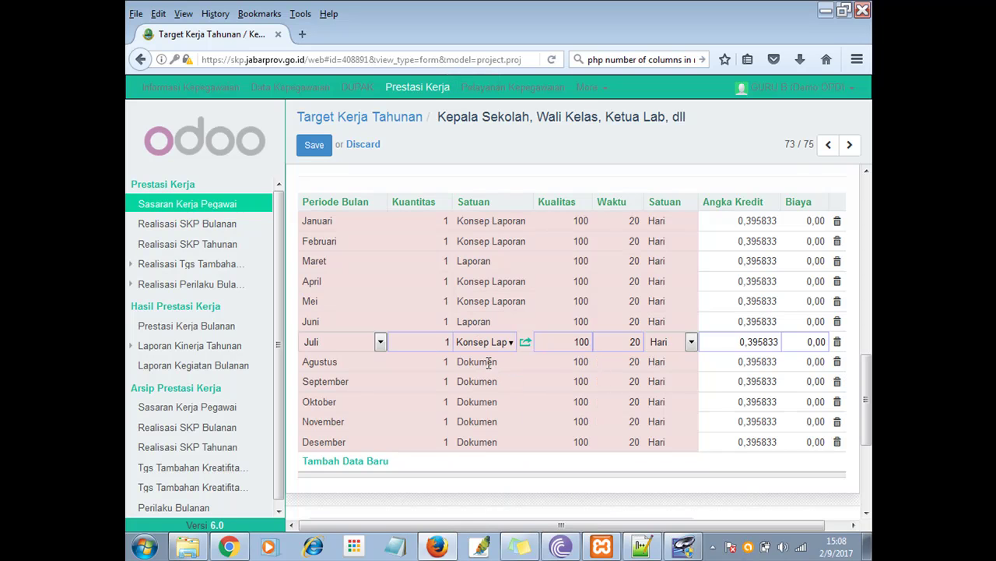
# Step: Set the quantity unit of the Agustus row to Konsep Laporan and of the September row to Laporan
pyautogui.click(490, 366)
pyautogui.write('konsep')
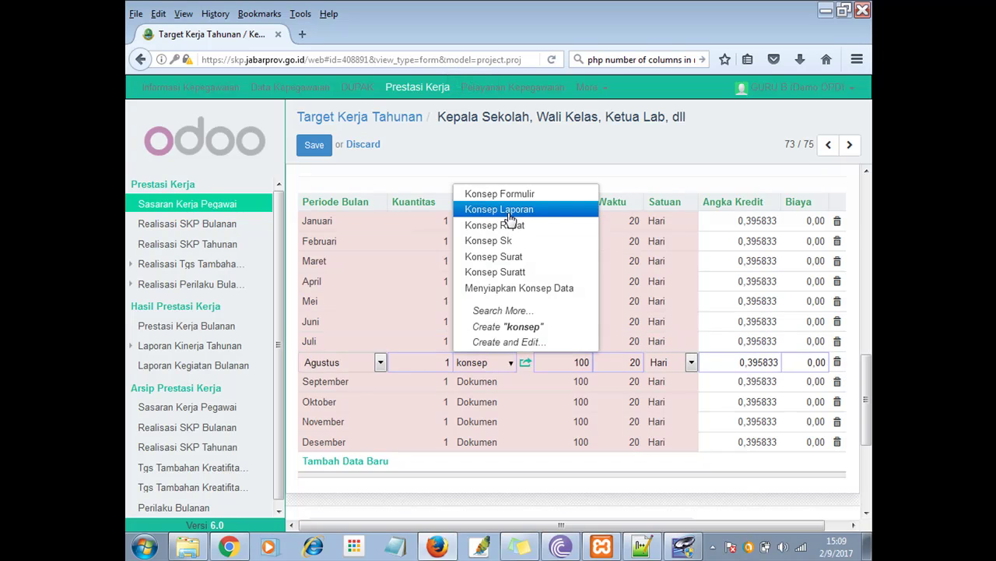
pyautogui.click(510, 217)
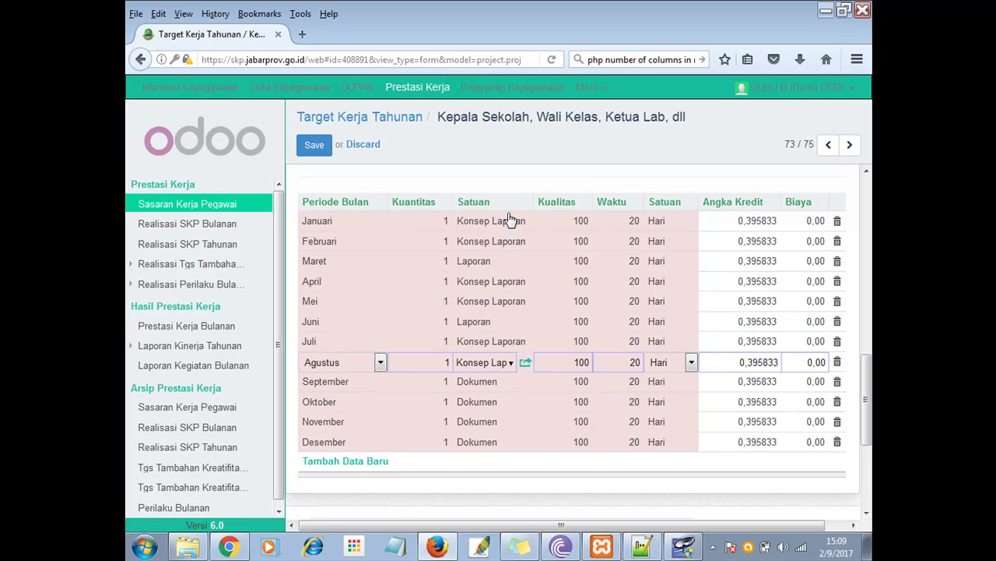
pyautogui.click(502, 383)
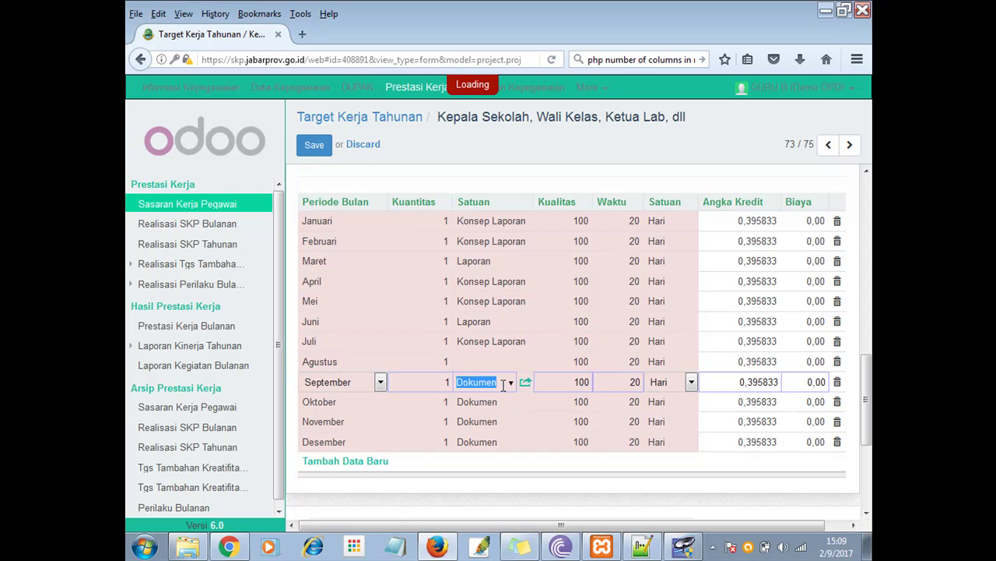
pyautogui.write('laporan')
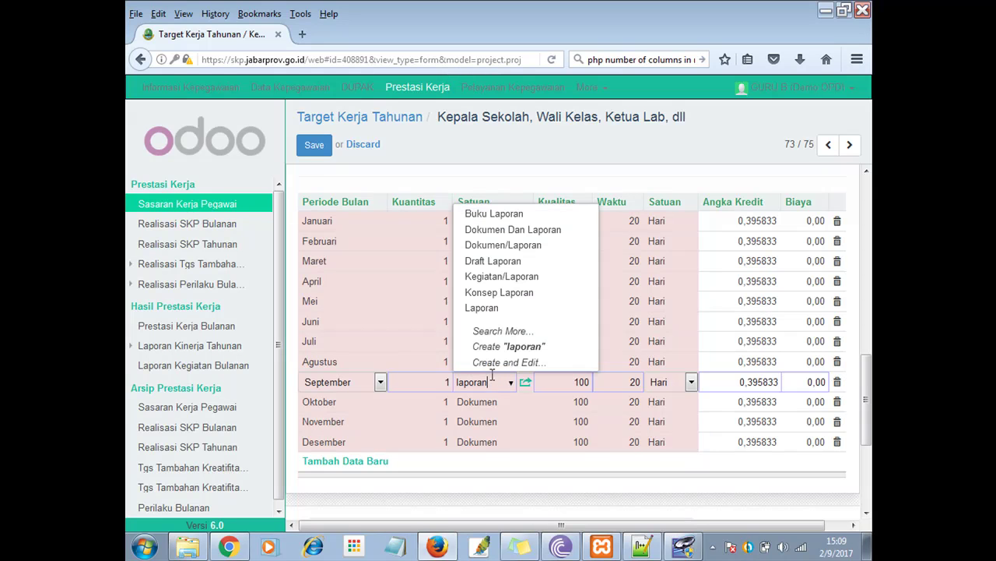
pyautogui.click(490, 308)
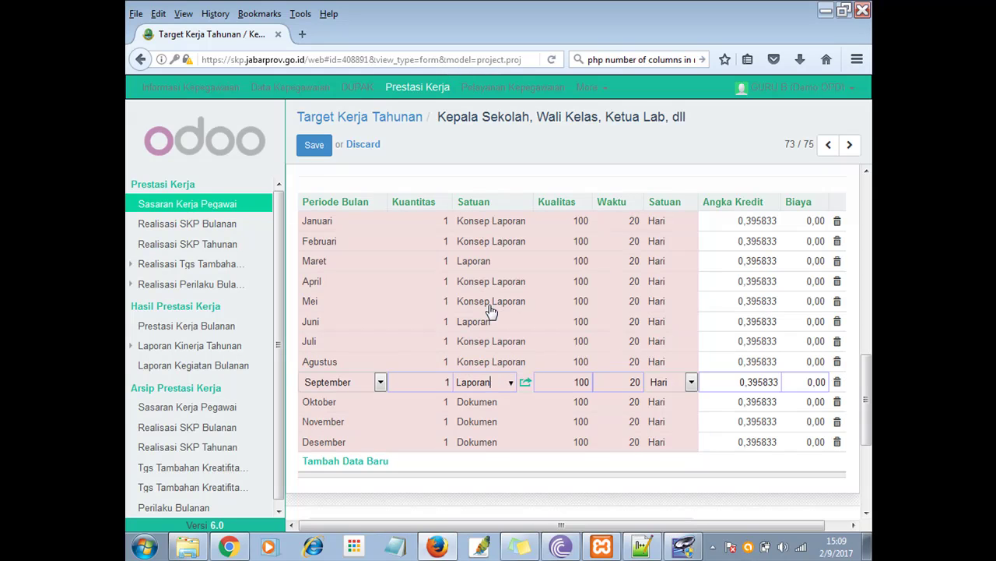
pyautogui.click(488, 409)
pyautogui.write('lapor')
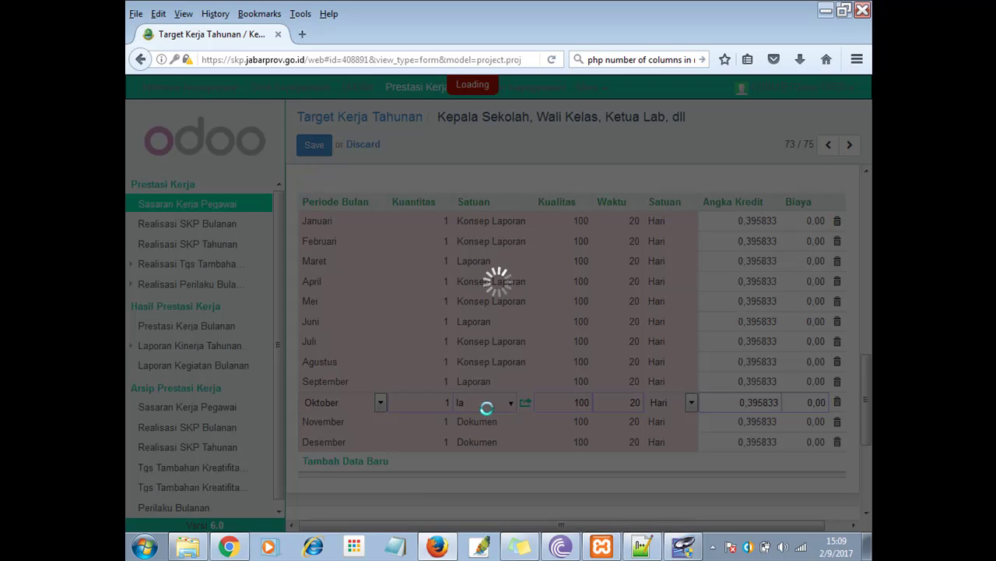
pyautogui.press('BackSpace')
pyautogui.press('BackSpace')
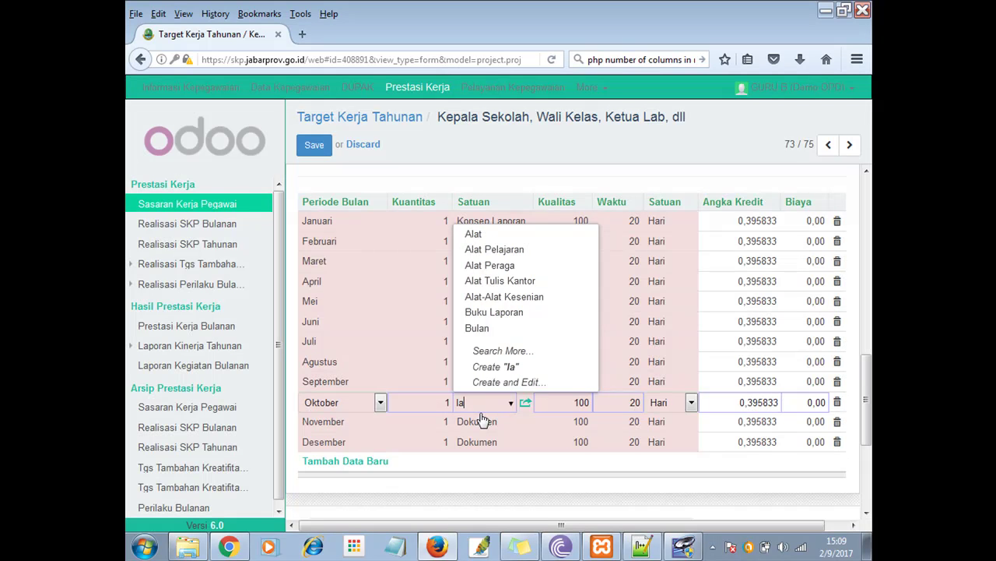
pyautogui.press('Return')
pyautogui.write('po')
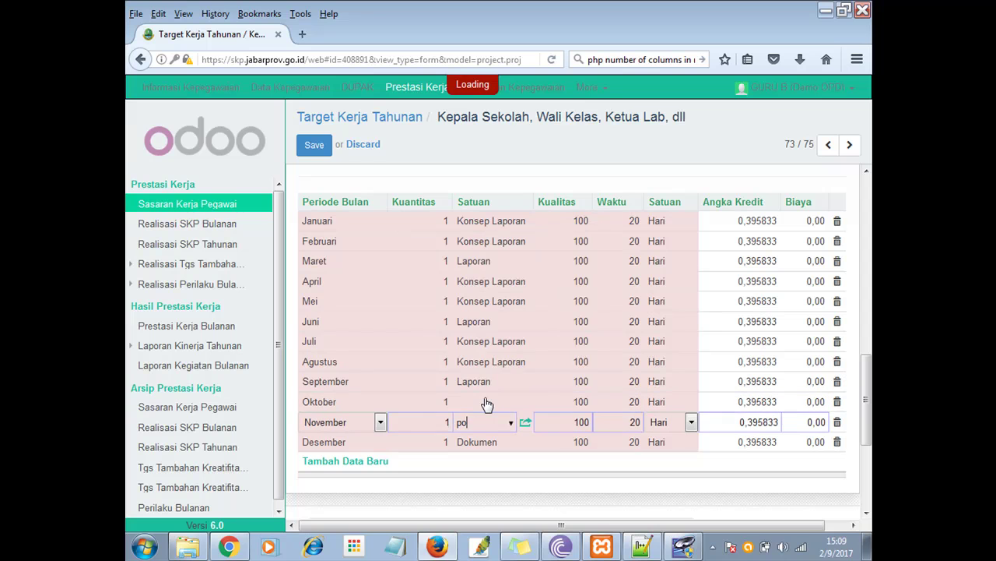
pyautogui.click(483, 422)
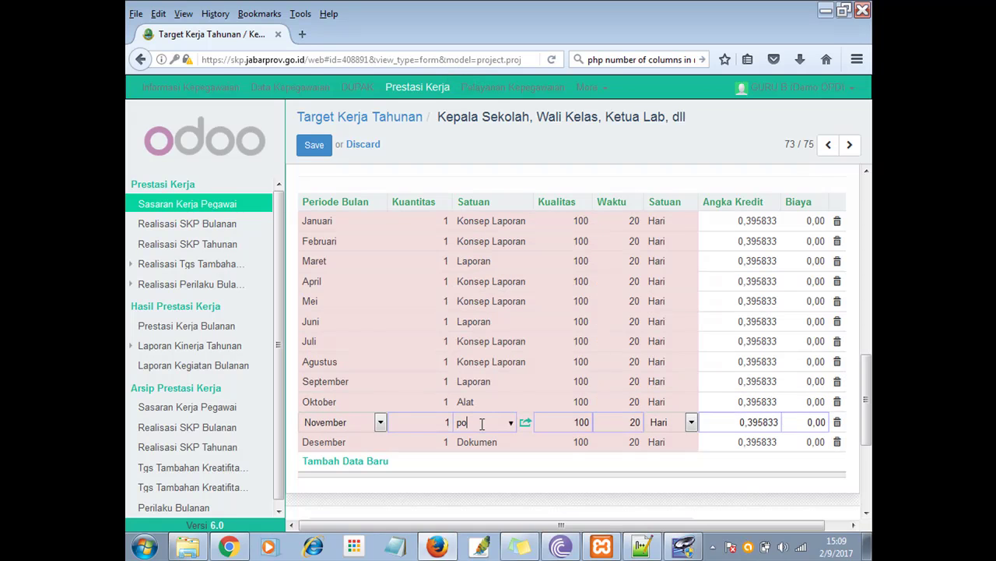
pyautogui.moveTo(463, 422); pyautogui.dragTo(484, 415)
# Step: Set the quantity unit of the Oktober row to Konsep Laporan
pyautogui.click(484, 402)
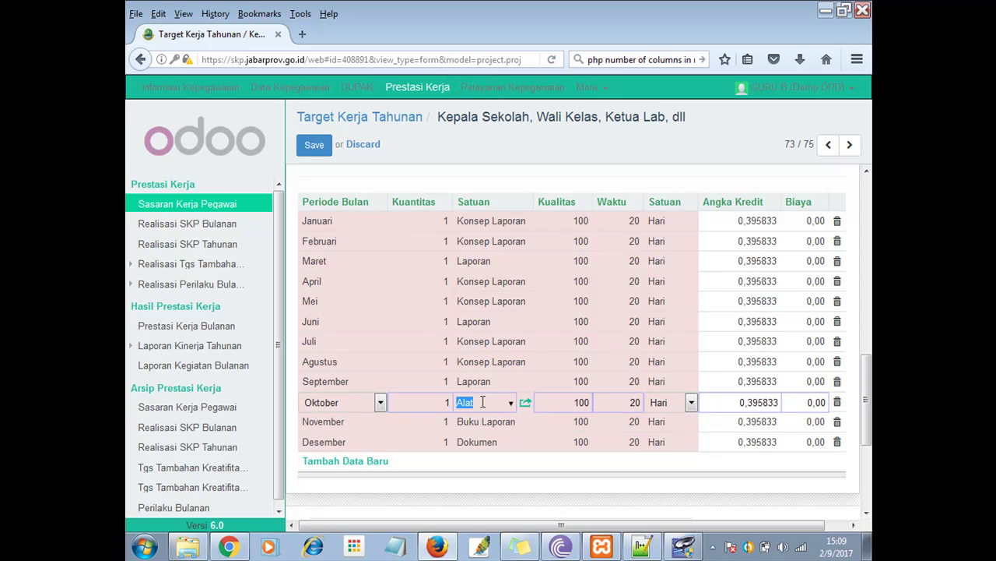
pyautogui.write('konsep')
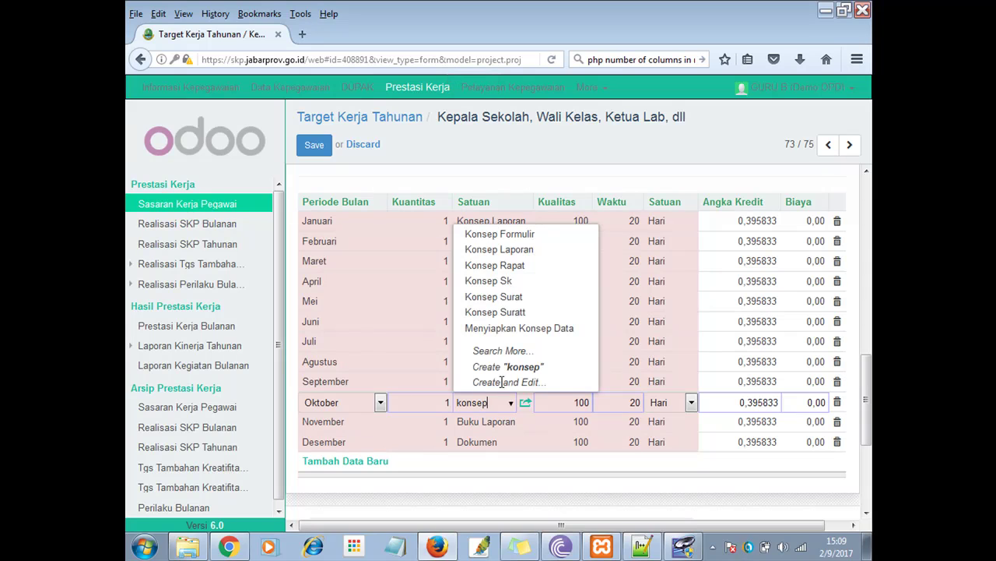
pyautogui.click(499, 251)
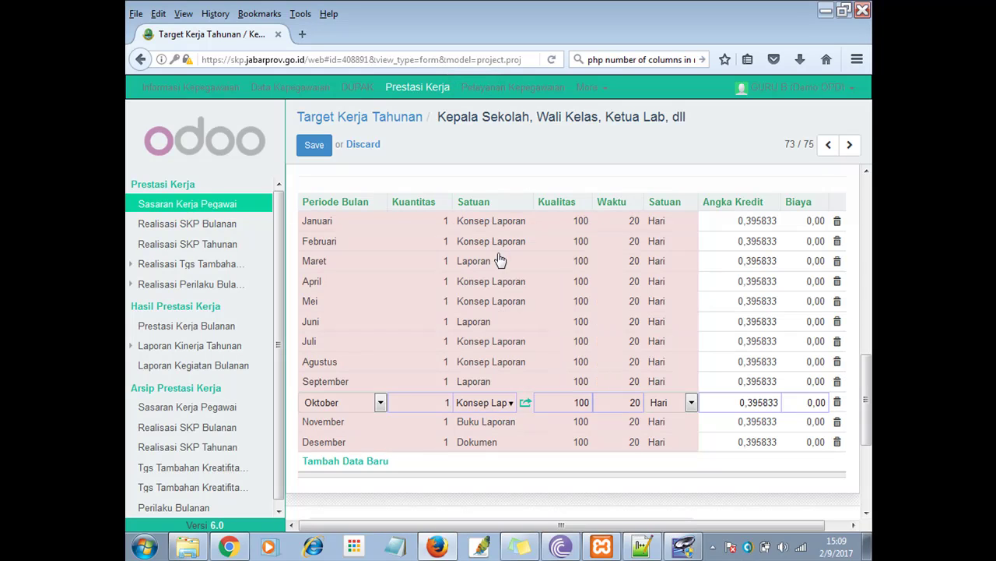
pyautogui.doubleClick(498, 423)
pyautogui.write('ko')
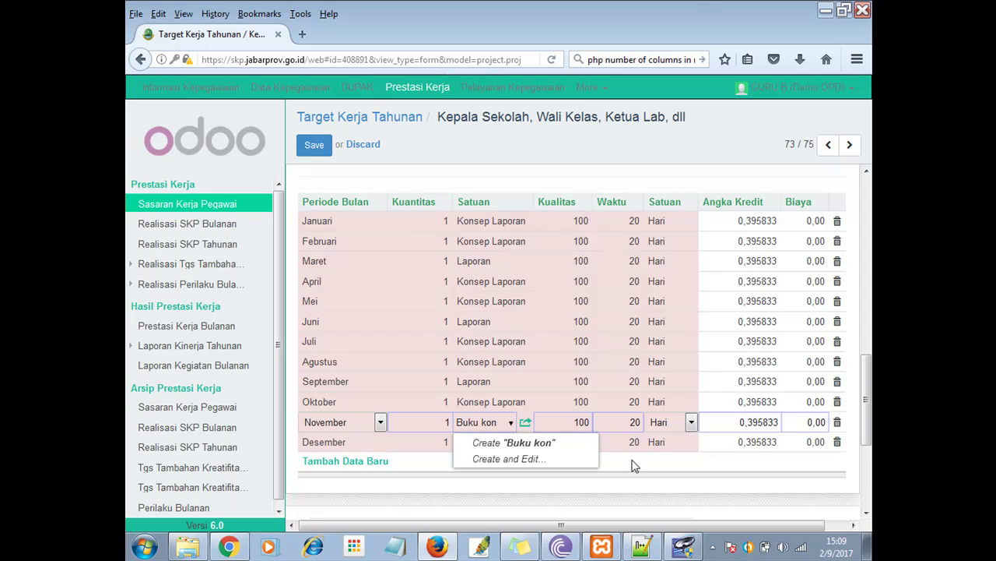
pyautogui.hotkey('ctrl', 's')
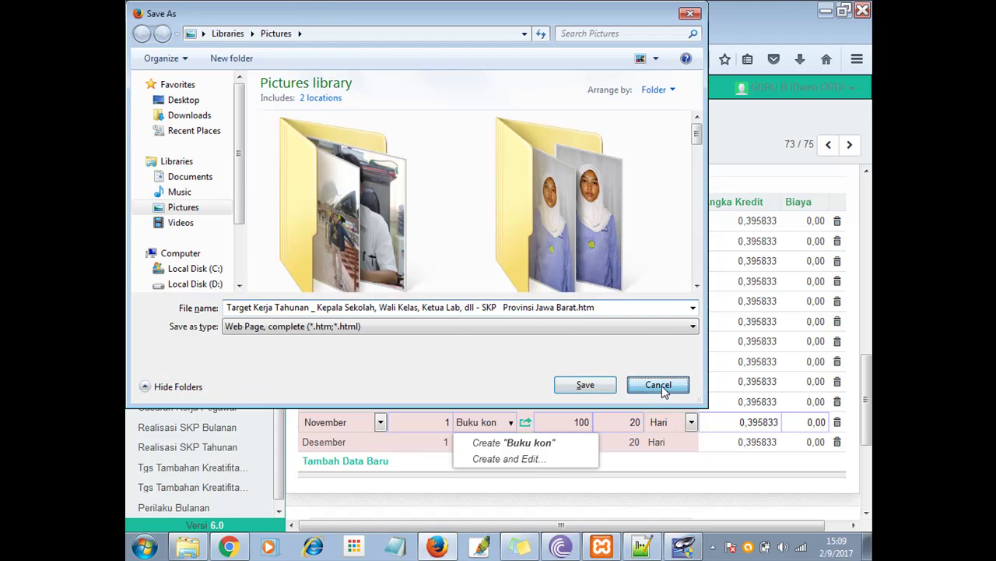
pyautogui.click(662, 386)
# Step: Set the November row's quantity unit to Konsep Laporan and the Desember row's Kuantitas to 2
pyautogui.moveTo(500, 422); pyautogui.dragTo(450, 423)
pyautogui.write('konsep')
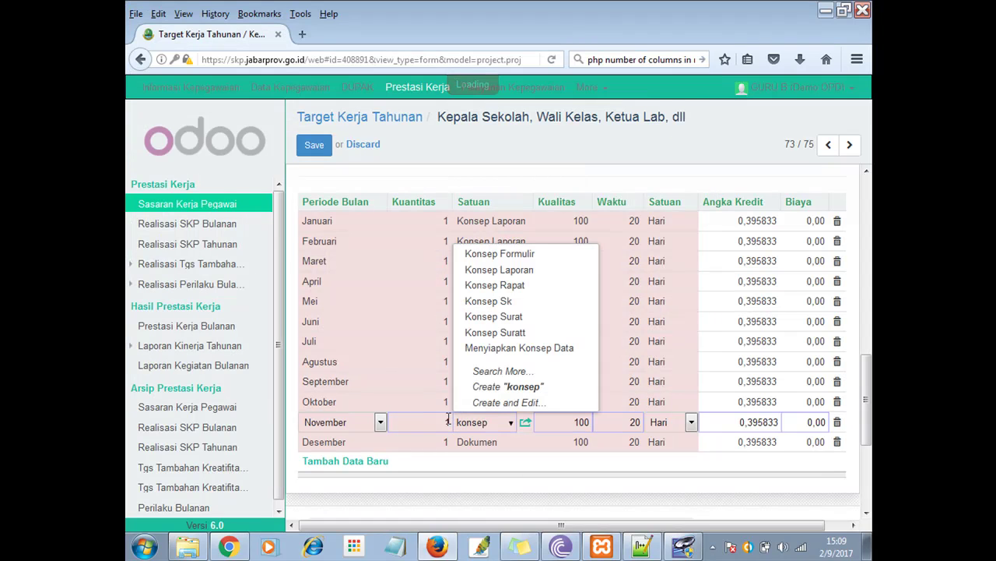
pyautogui.click(516, 275)
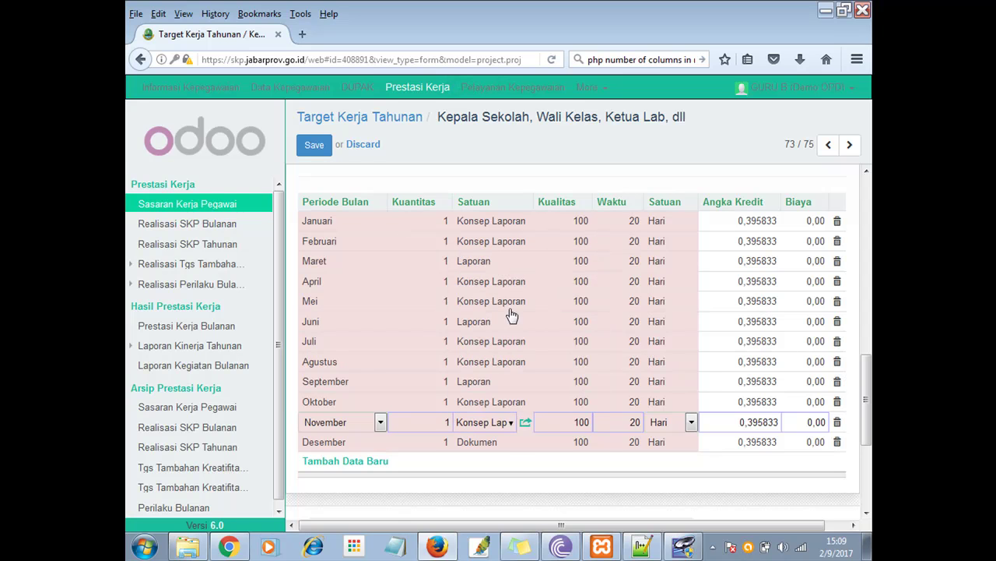
pyautogui.click(441, 442)
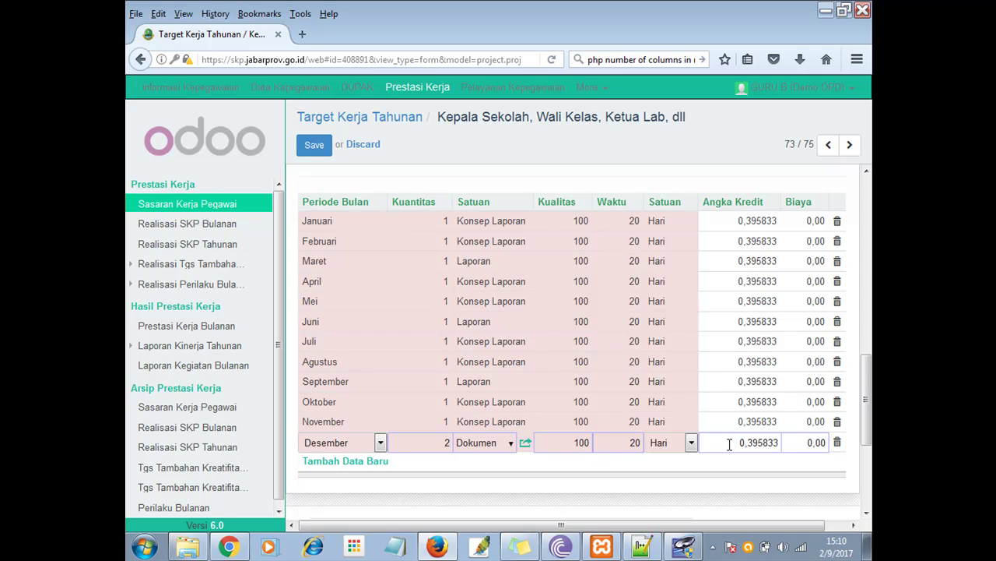
# Step: Set the Angka Kredit to 0 for each monthly row from Januari through Mei
pyautogui.click(731, 223)
pyautogui.moveTo(731, 223); pyautogui.dragTo(782, 224)
pyautogui.write('0')
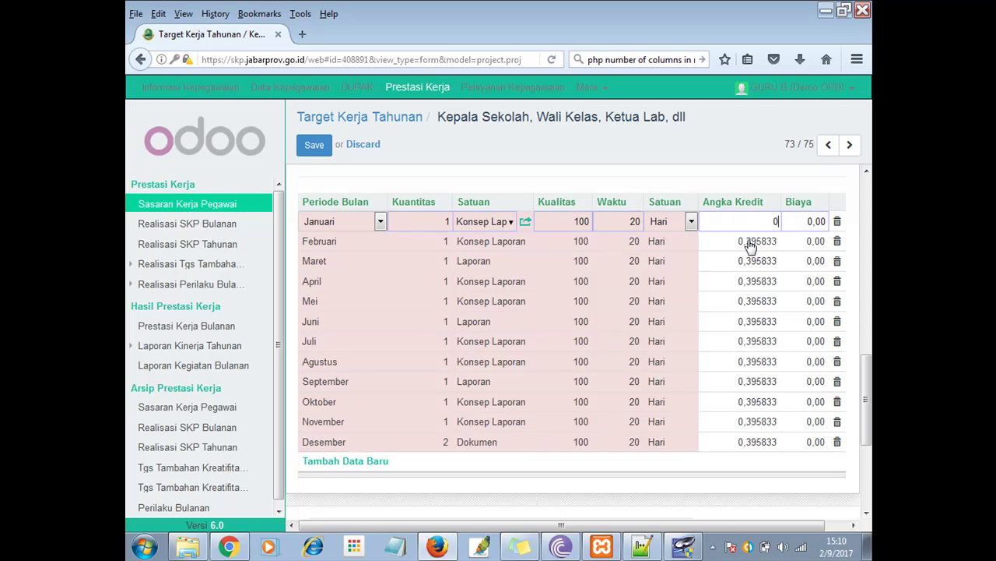
pyautogui.click(741, 242)
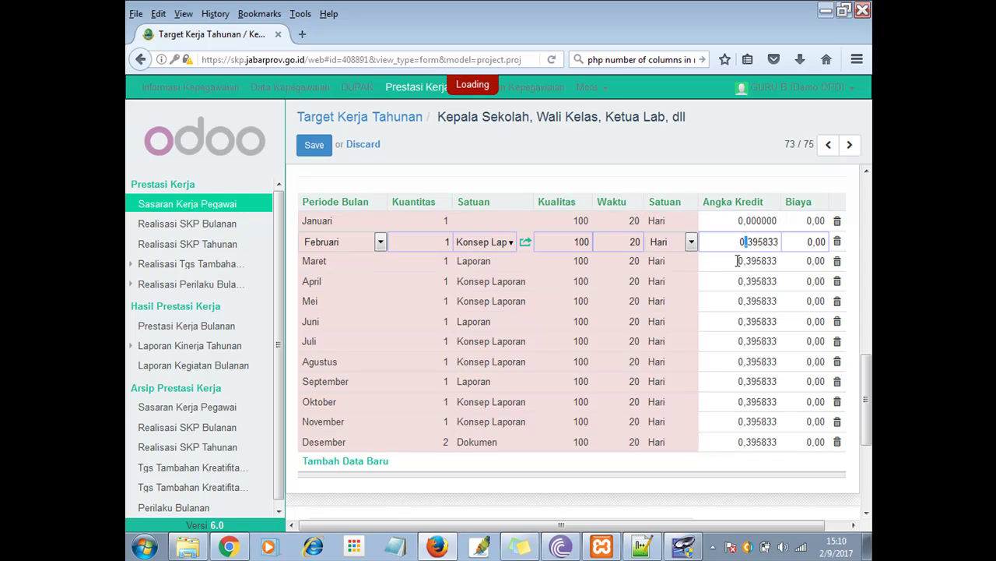
pyautogui.moveTo(738, 243); pyautogui.dragTo(790, 244)
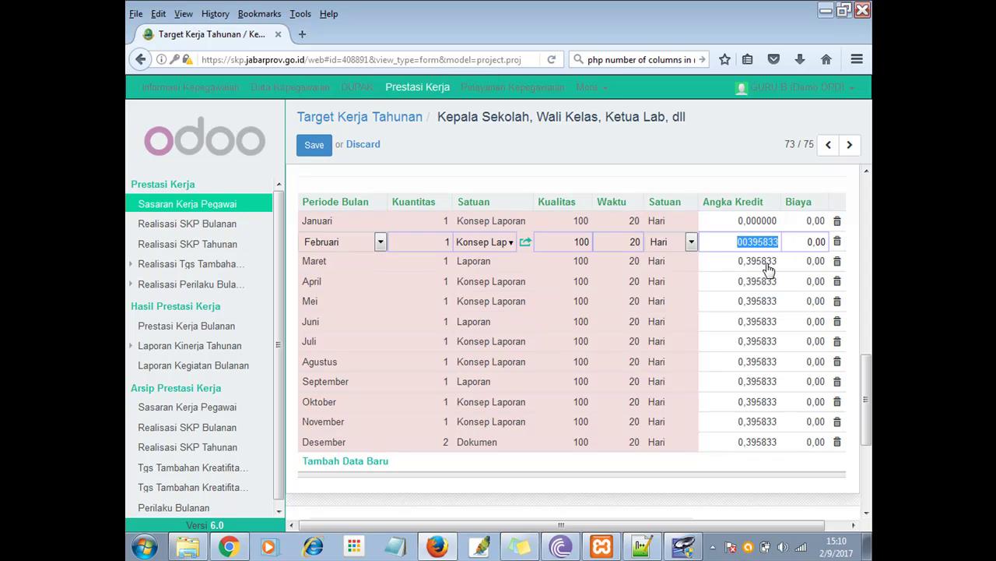
pyautogui.write('0')
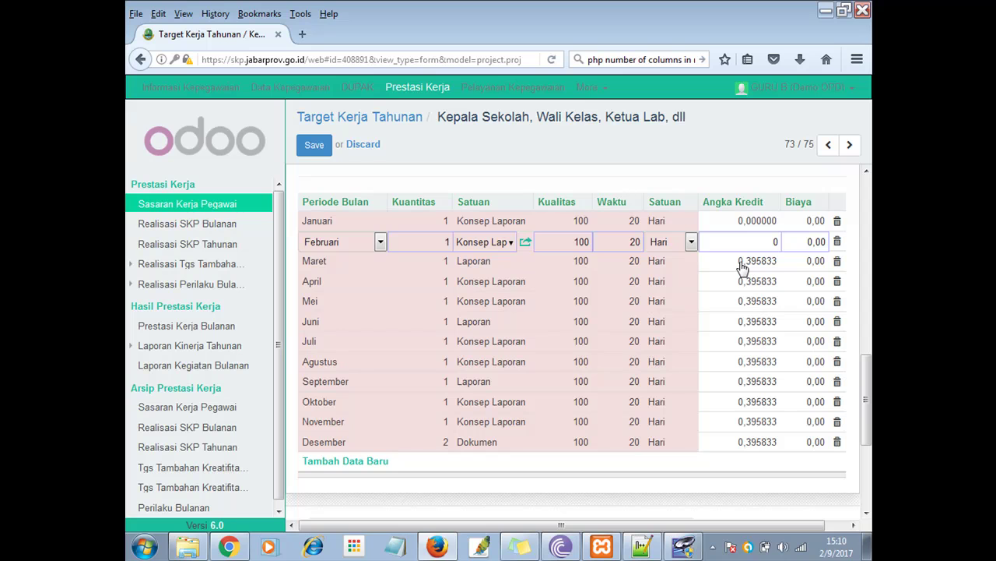
pyautogui.click(740, 262)
pyautogui.write('0')
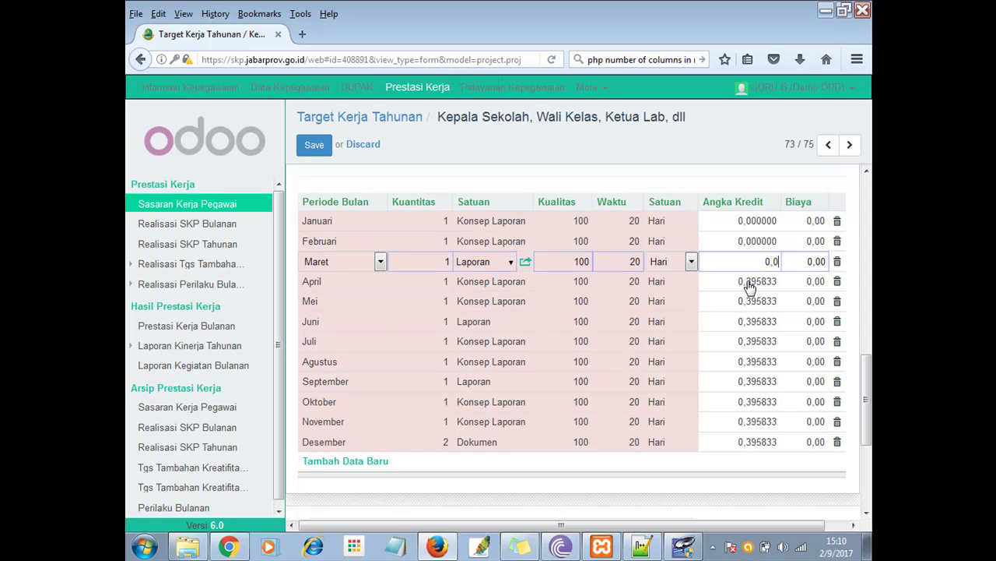
pyautogui.doubleClick(749, 282)
pyautogui.write('0')
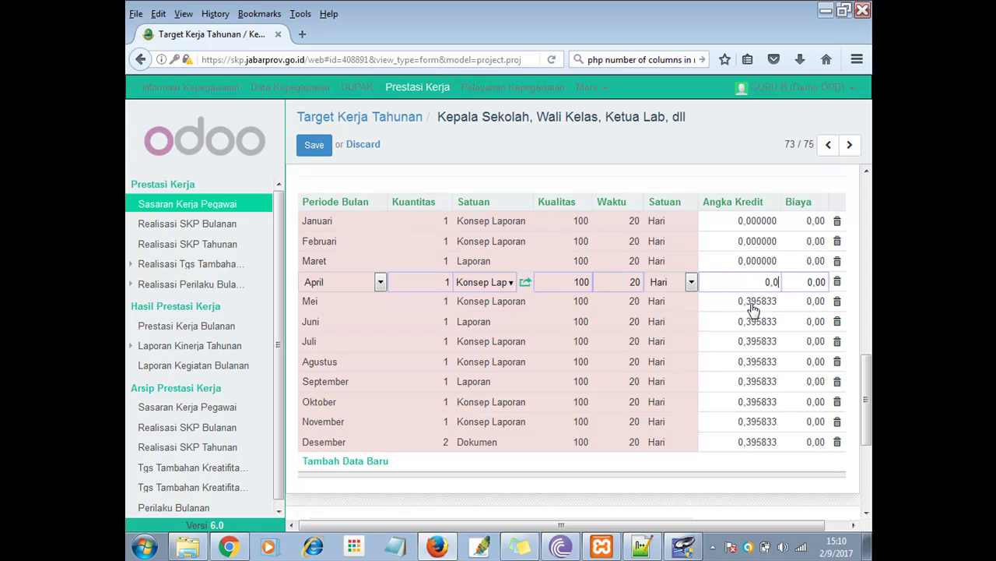
pyautogui.doubleClick(752, 302)
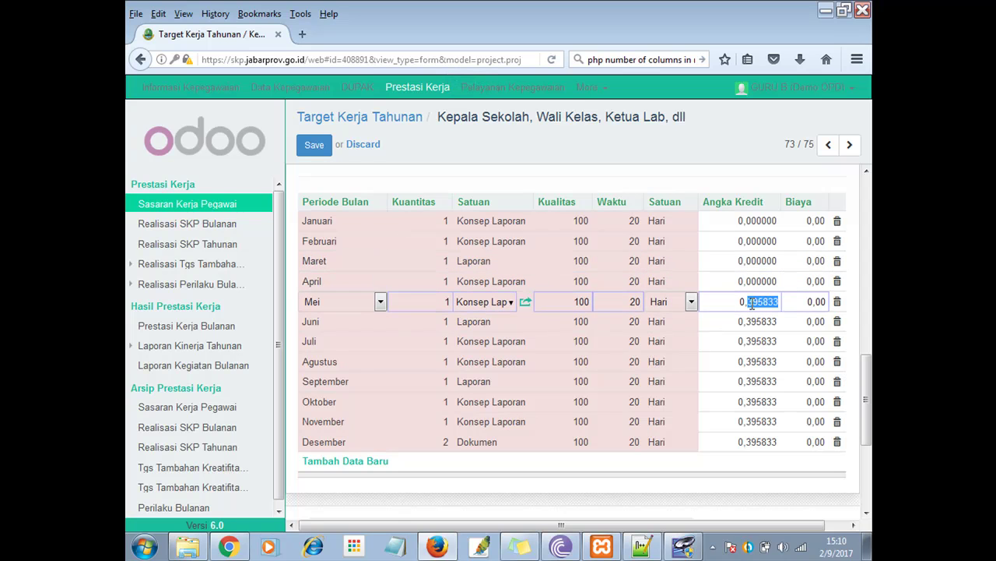
pyautogui.write('0')
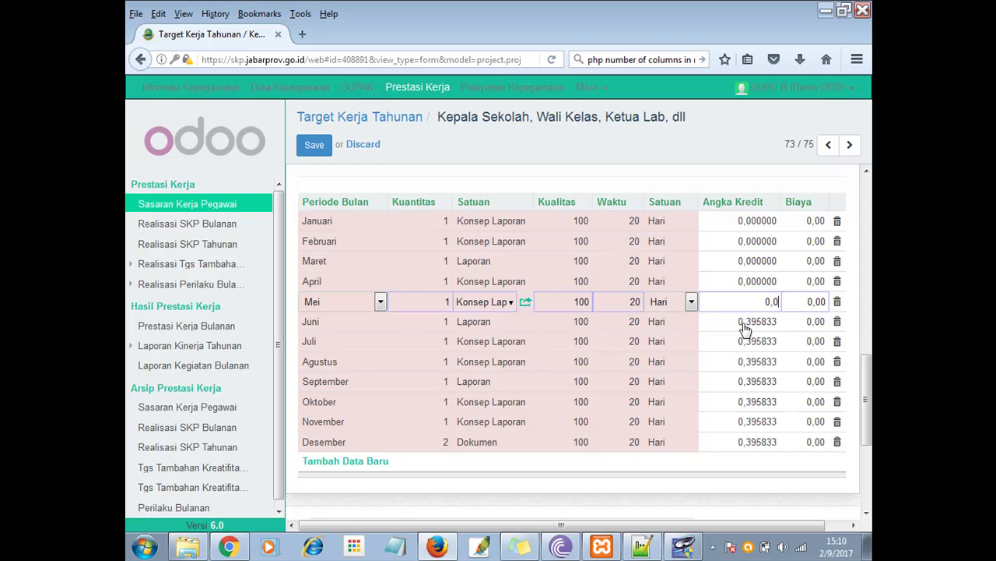
# Step: Set the Angka Kredit to 0 for each monthly row from Juni through Oktober
pyautogui.click(745, 325)
pyautogui.doubleClick(753, 325)
pyautogui.write('0')
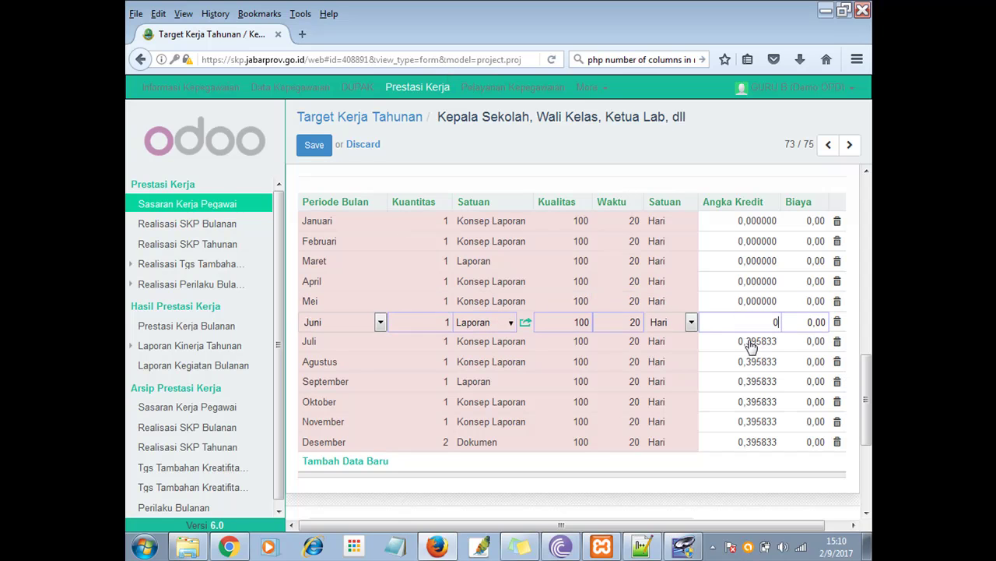
pyautogui.doubleClick(741, 340)
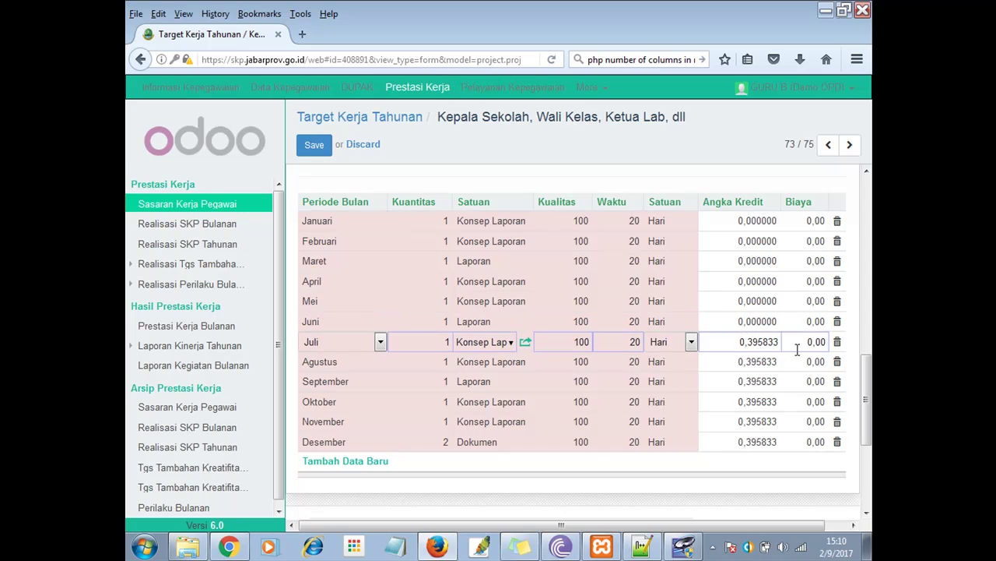
pyautogui.moveTo(775, 341); pyautogui.dragTo(733, 344)
pyautogui.press('Delete')
pyautogui.press('Delete')
pyautogui.write('0')
pyautogui.click(752, 366)
pyautogui.write('0,0')
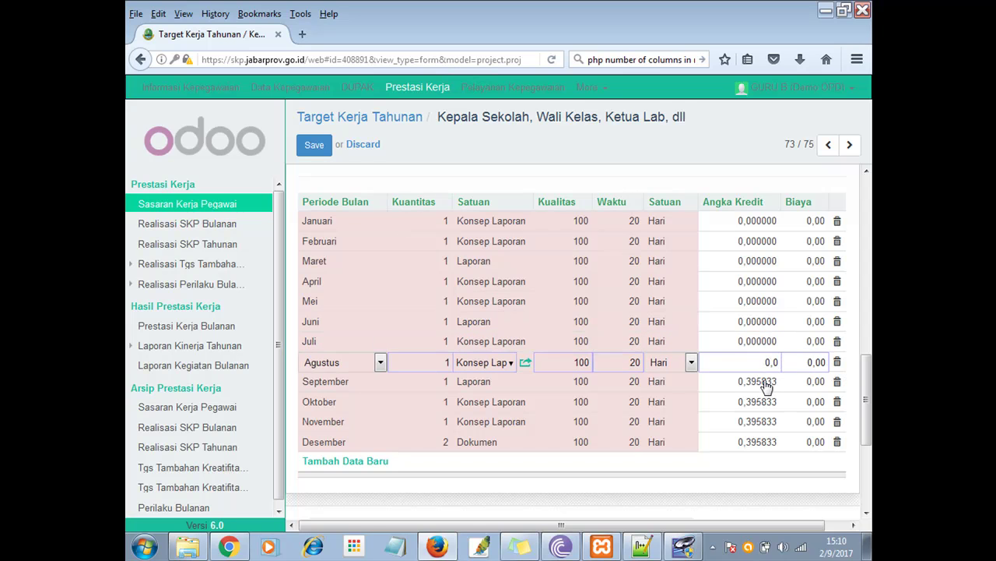
pyautogui.click(765, 383)
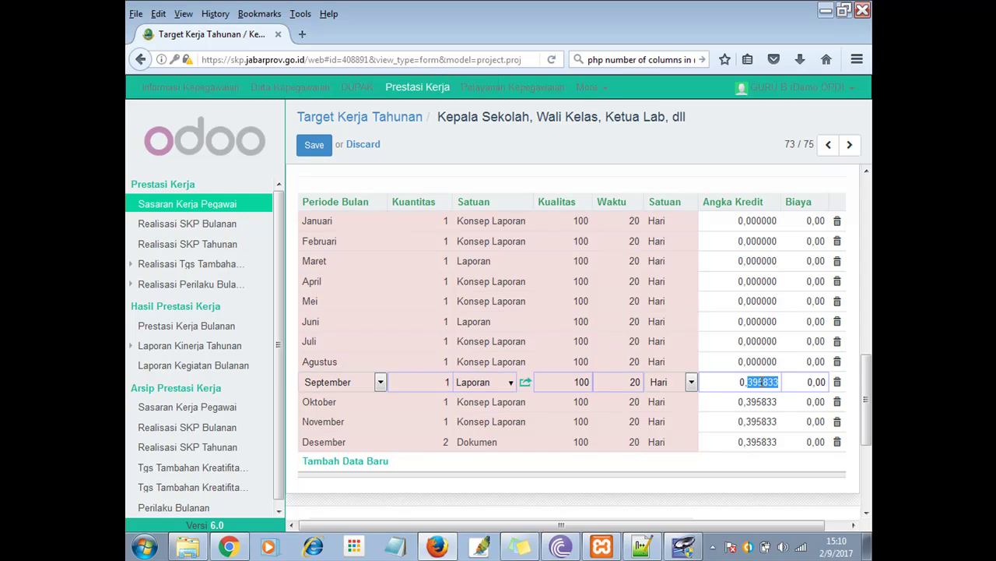
pyautogui.write('0,0')
pyautogui.click(754, 403)
pyautogui.write('0,0')
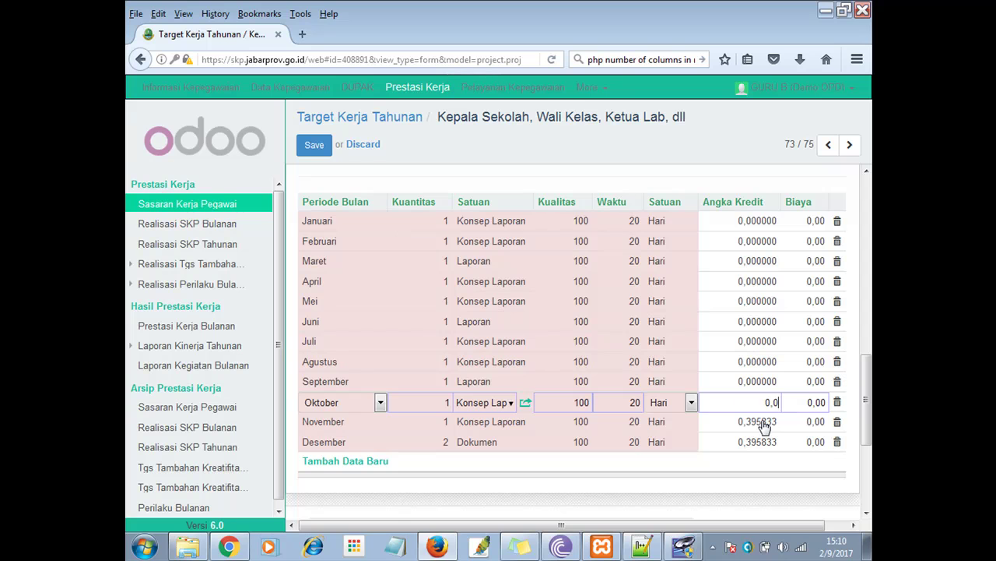
# Step: Set the Angka Kredit of the November row to 0 and the Desember row to 4,75, and save the target
pyautogui.click(765, 424)
pyautogui.write('0,0')
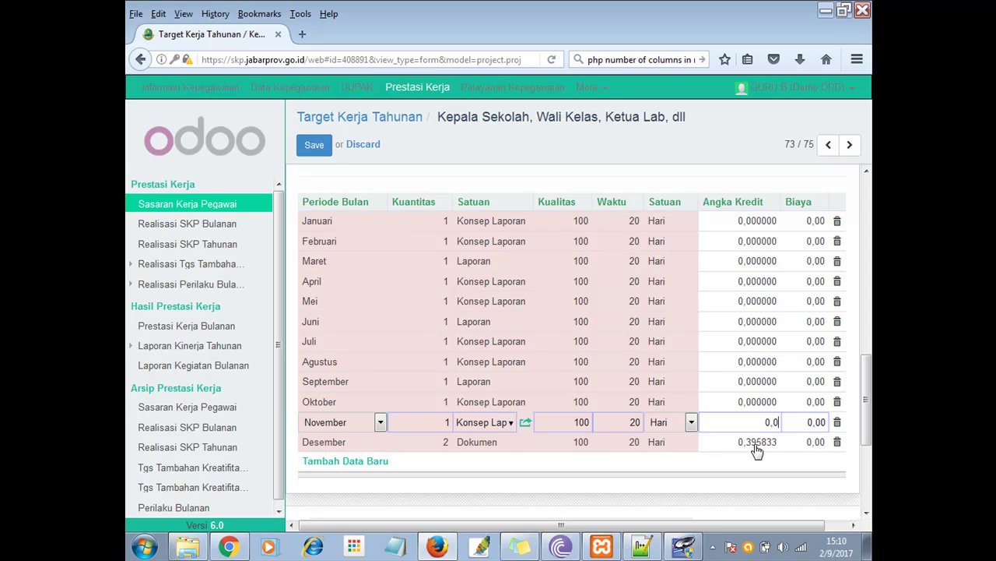
pyautogui.click(756, 443)
pyautogui.scroll(3, 776, 250)
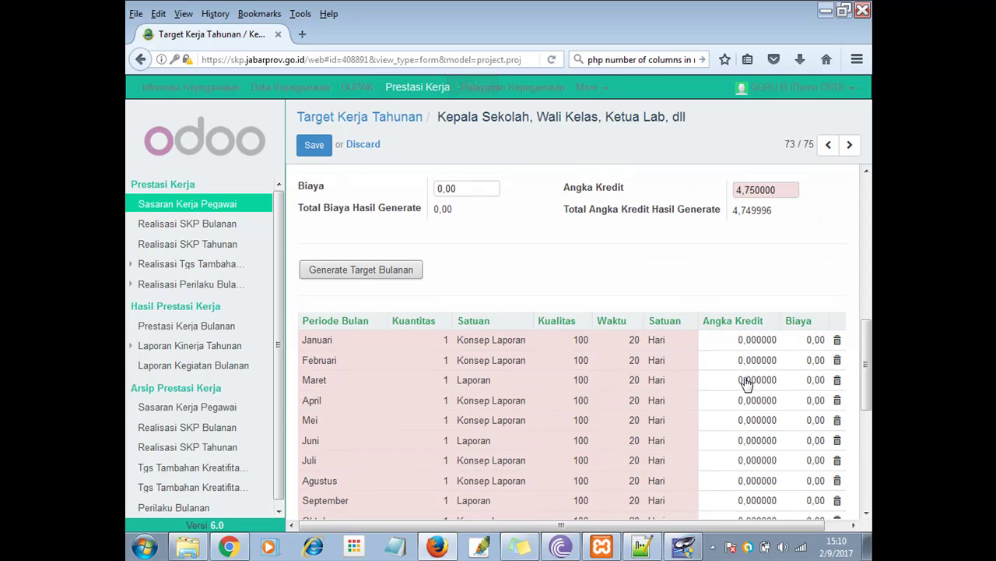
pyautogui.scroll(-5, 781, 327)
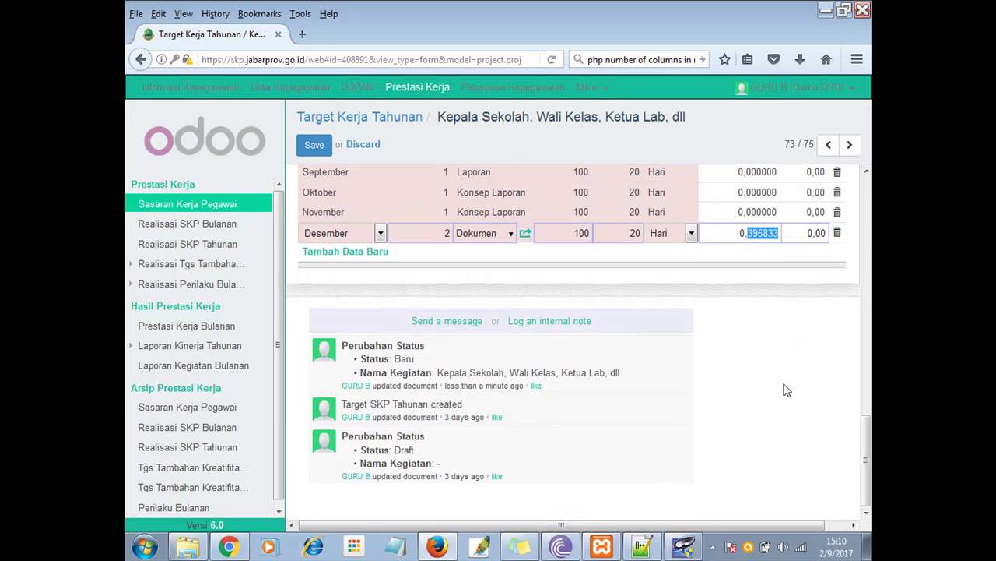
pyautogui.press('BackSpace')
pyautogui.press('BackSpace')
pyautogui.write('4.75')
pyautogui.moveTo(866, 436); pyautogui.dragTo(866, 406)
pyautogui.click(315, 147)
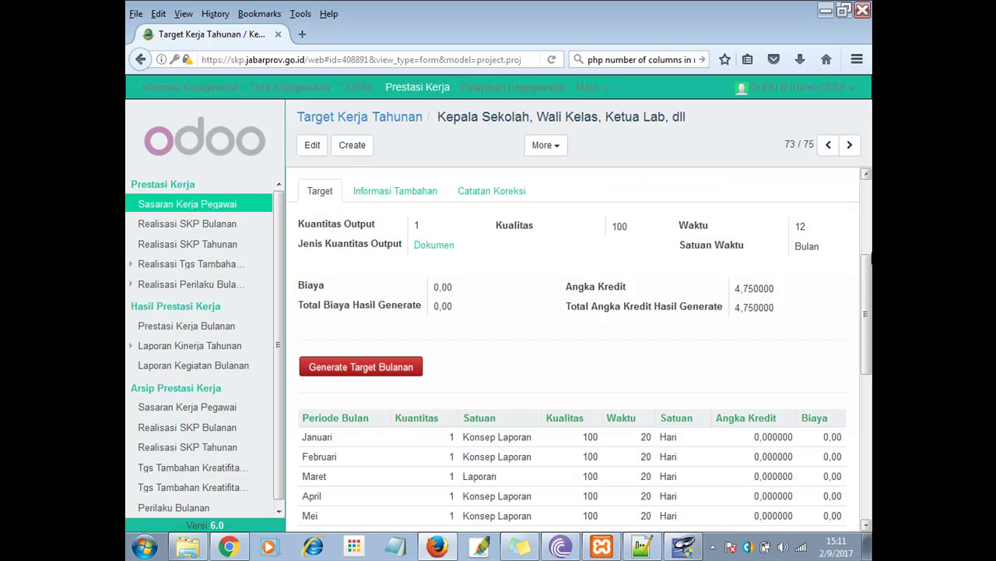
# Step: Submit the Kepala Sekolah, Wali Kelas, Ketua Lab, dll target for assessment and confirm the submission
pyautogui.scroll(5, 425, 166)
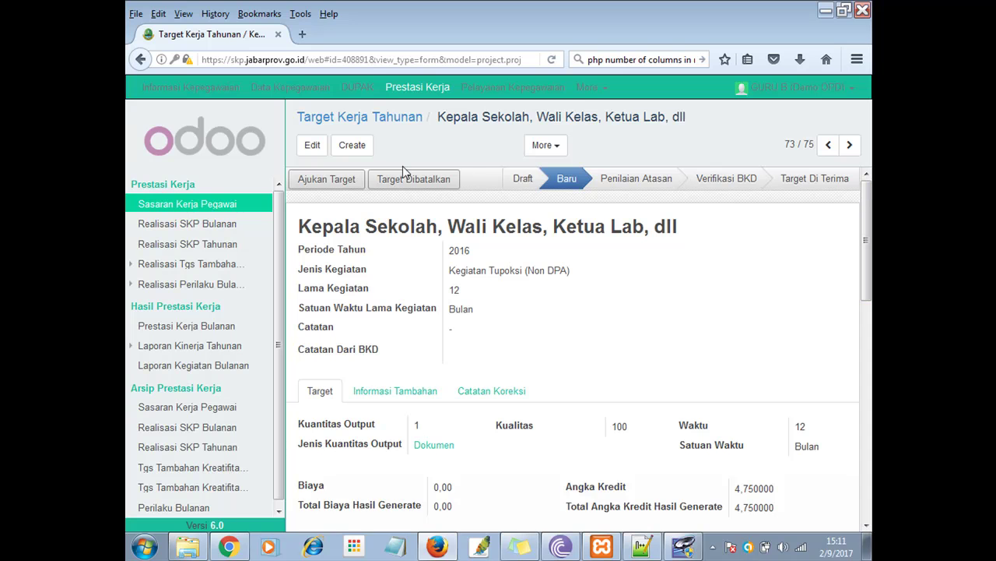
pyautogui.click(325, 181)
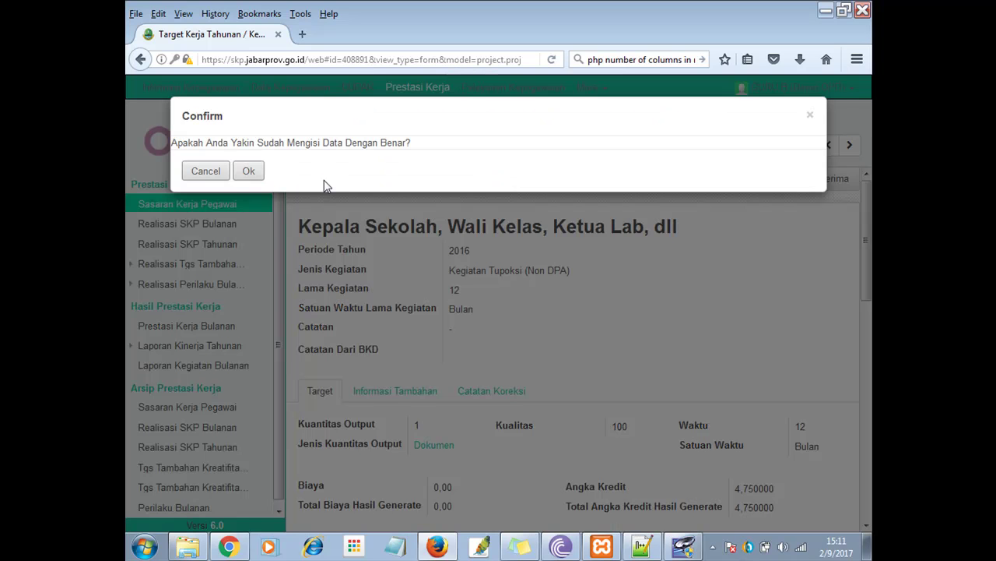
pyautogui.click(254, 171)
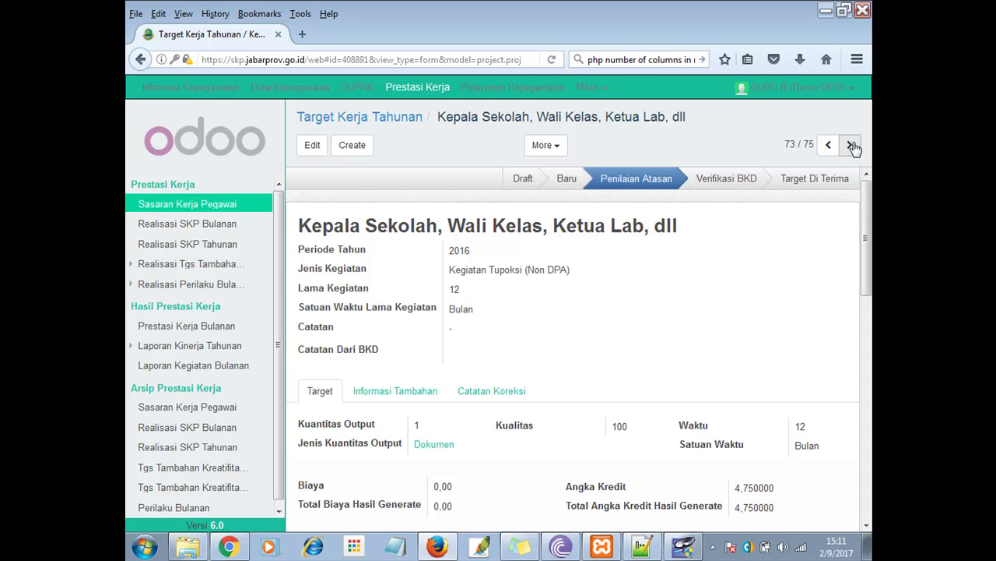
# Step: Go to the next annual target, Pengembangan Diri, and open it for editing
pyautogui.click(852, 144)
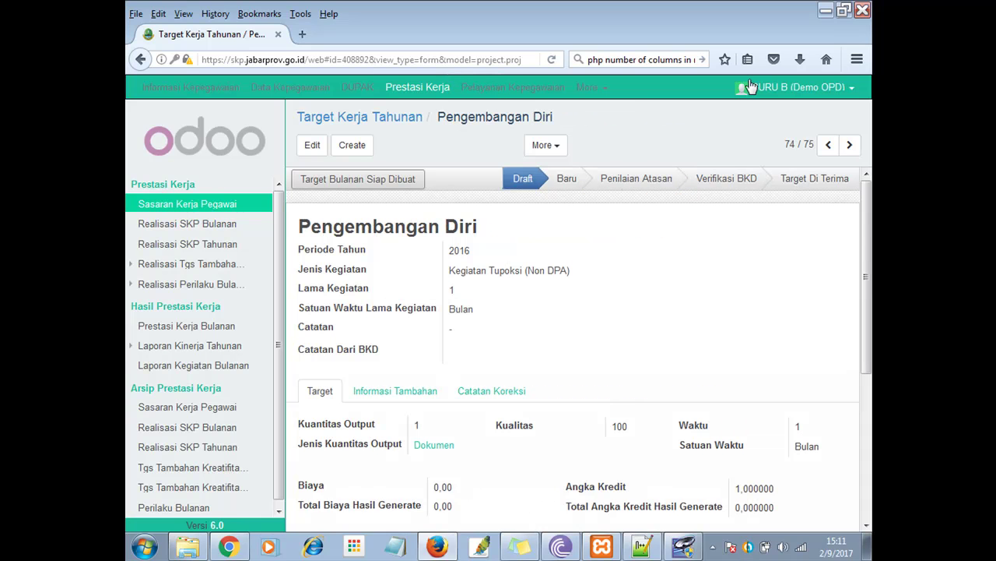
pyautogui.moveTo(490, 225); pyautogui.dragTo(273, 230)
pyautogui.click(526, 231)
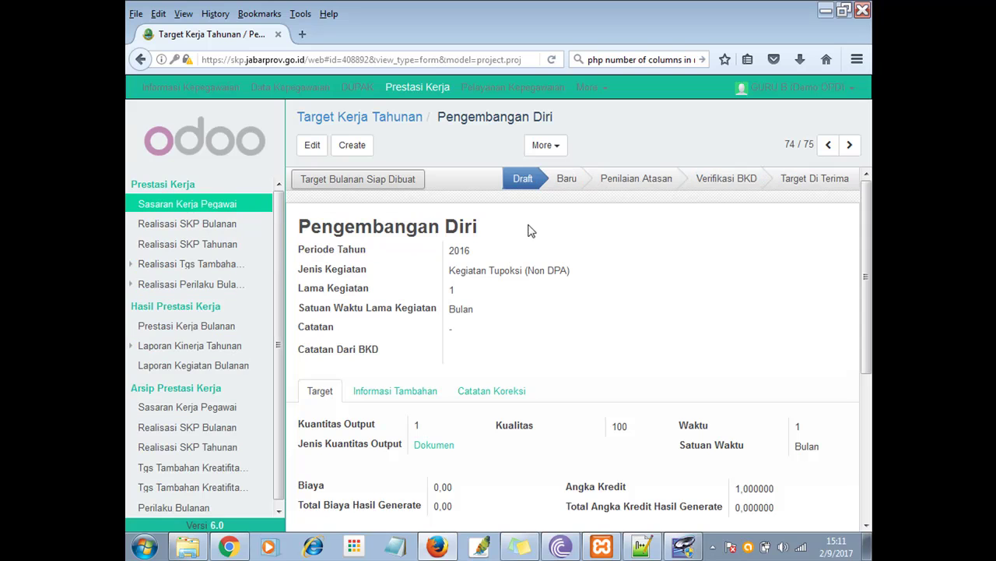
pyautogui.click(312, 148)
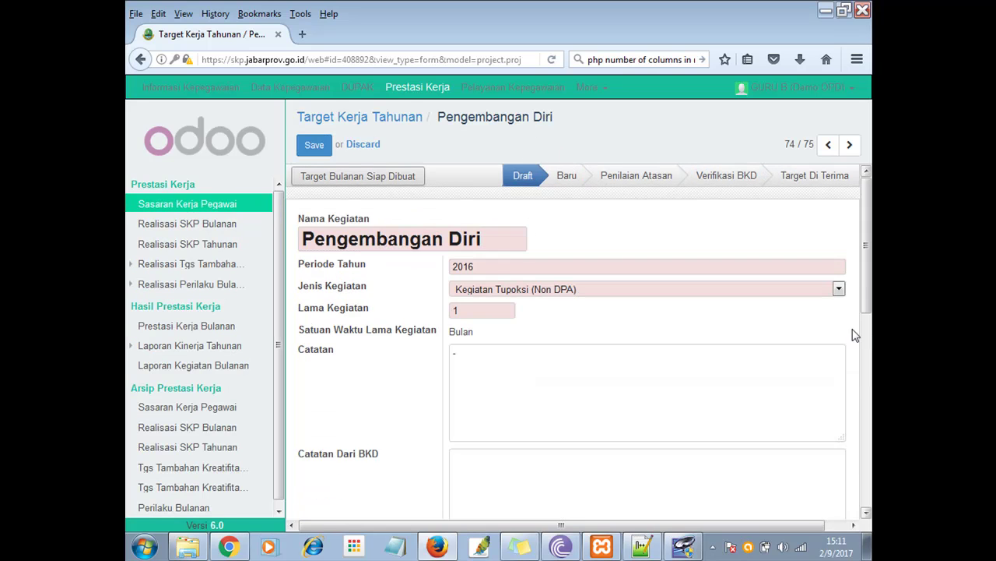
# Step: Mark the Pengembangan Diri target as ready for monthly targets and generate its monthly target
pyautogui.click(338, 177)
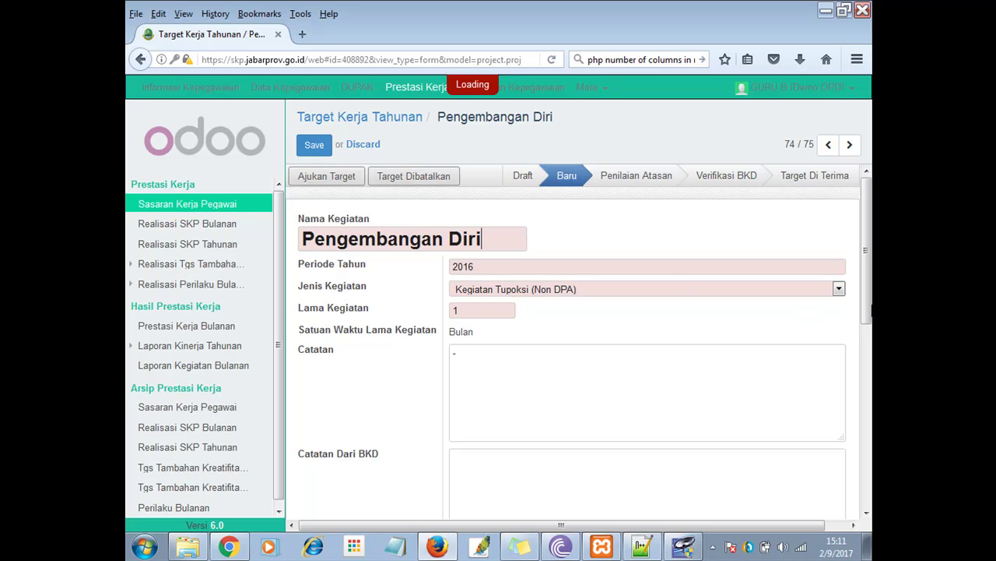
pyautogui.scroll(-3, 767, 352)
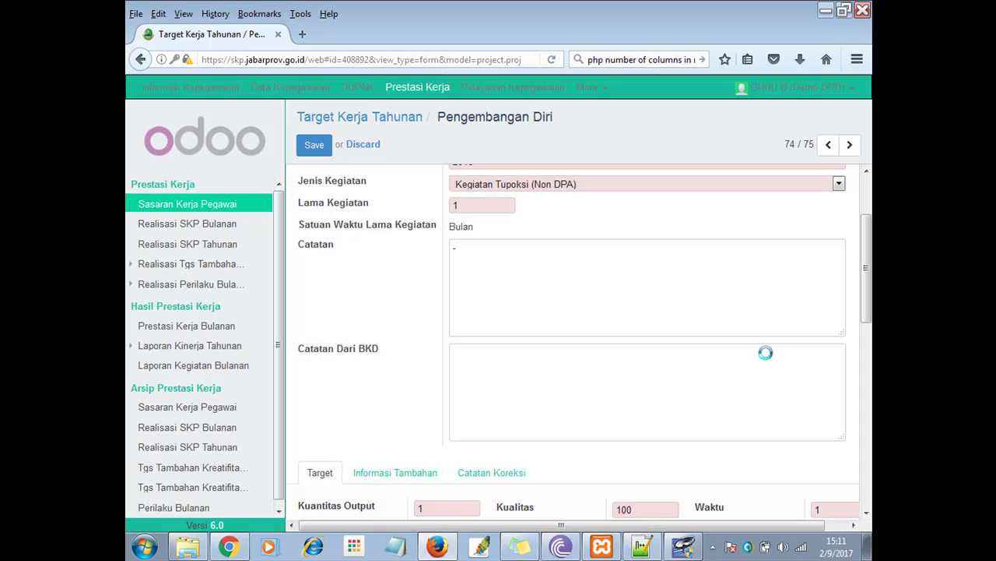
pyautogui.scroll(-3, 768, 352)
pyautogui.scroll(-3, 748, 350)
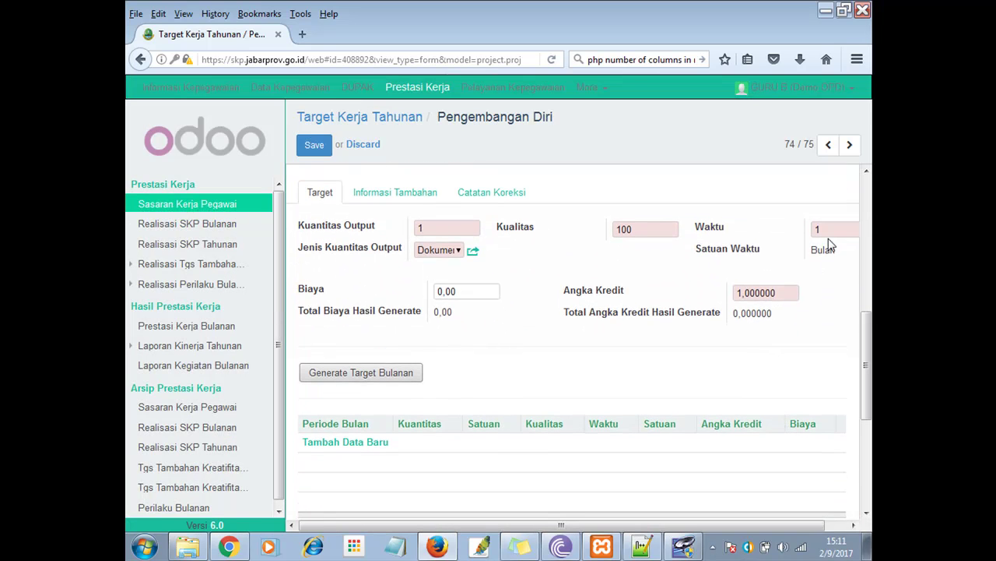
pyautogui.click(352, 376)
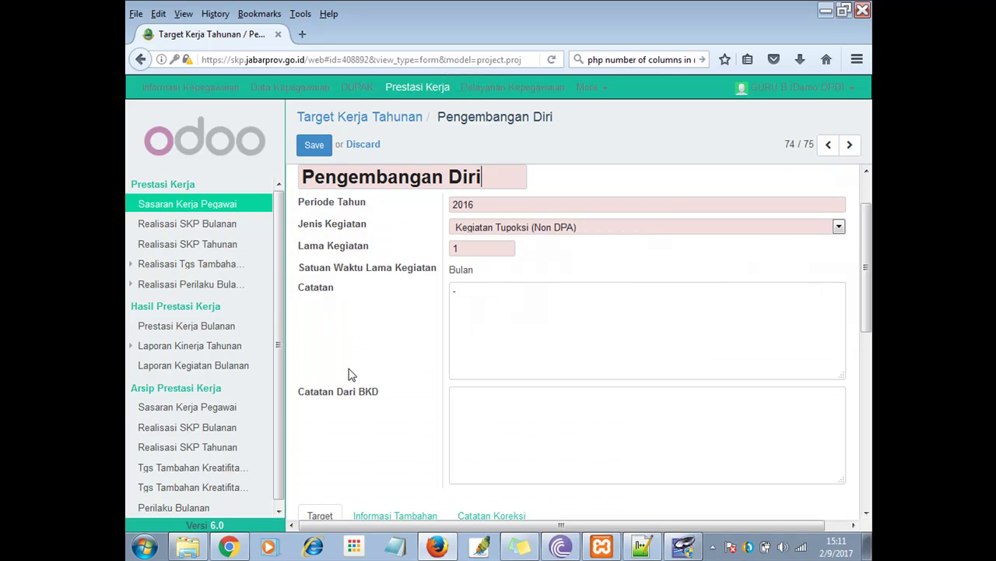
# Step: Change the generated row's Periode Bulan to Agustus and save the Pengembangan Diri target
pyautogui.moveTo(869, 299); pyautogui.dragTo(870, 411)
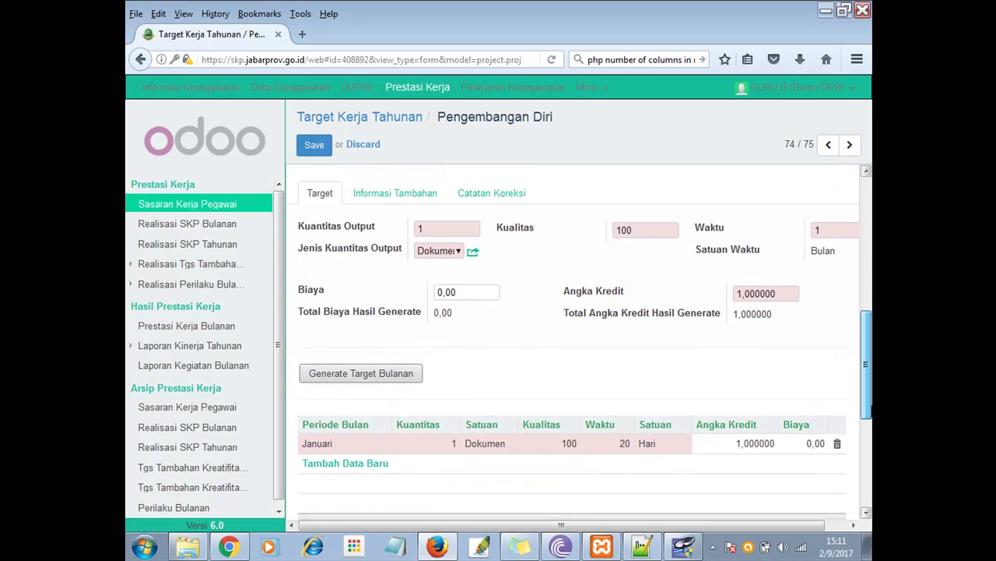
pyautogui.click(359, 446)
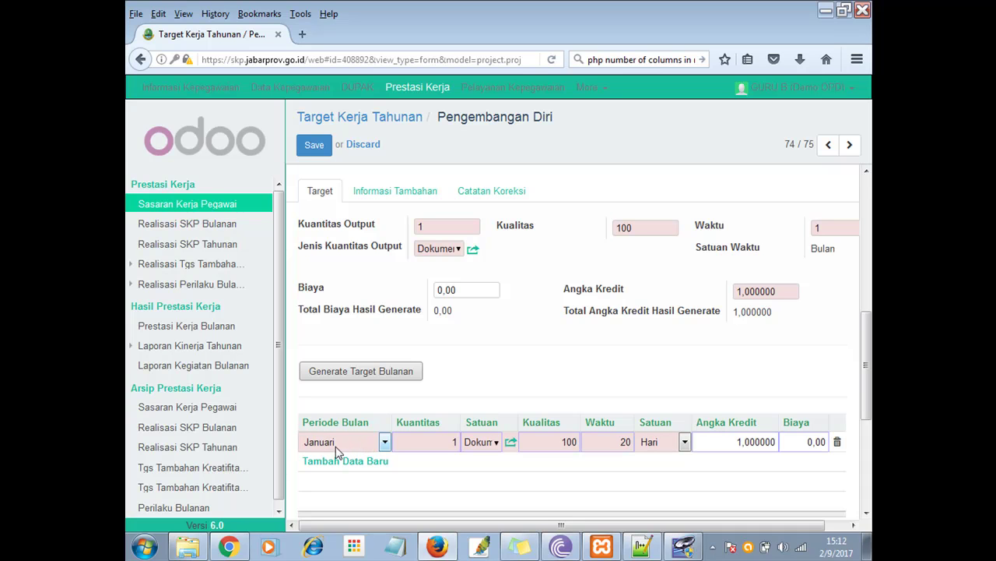
pyautogui.click(384, 442)
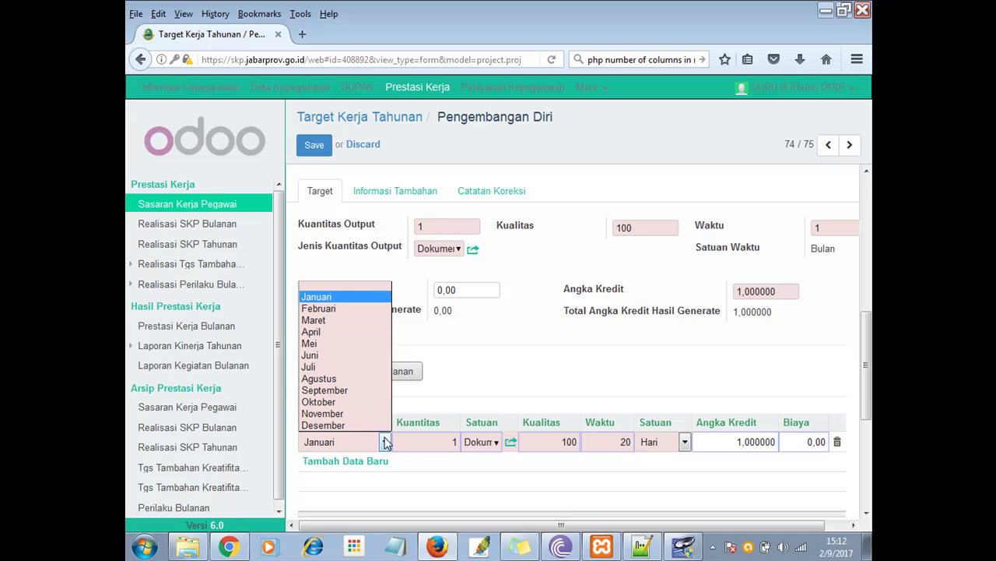
pyautogui.click(352, 379)
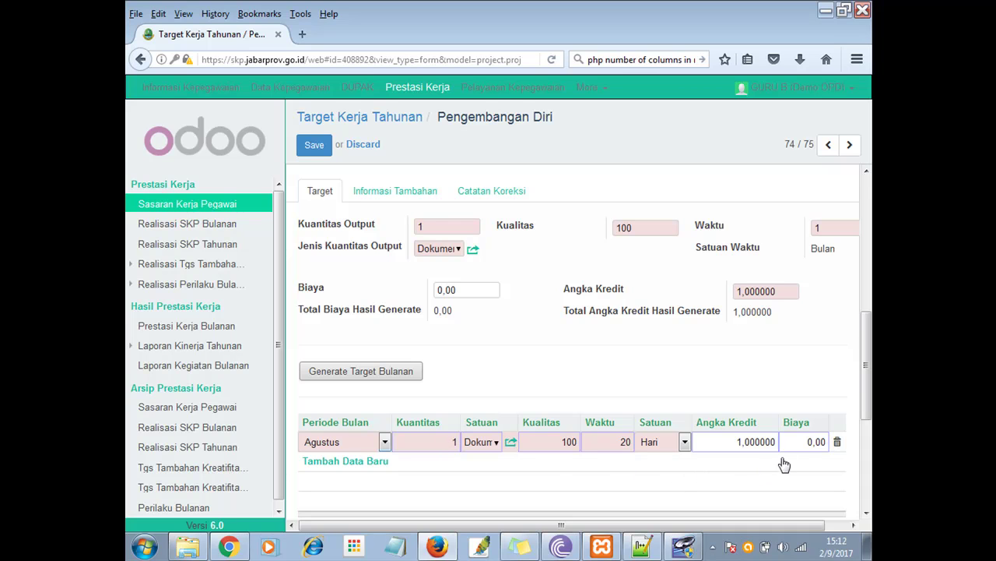
pyautogui.moveTo(866, 404); pyautogui.dragTo(866, 347)
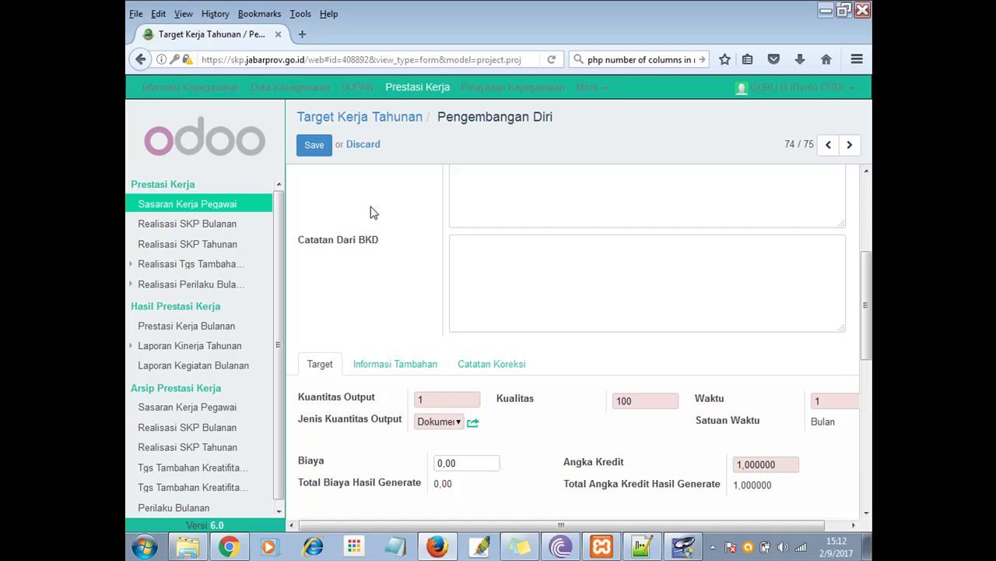
pyautogui.click(316, 146)
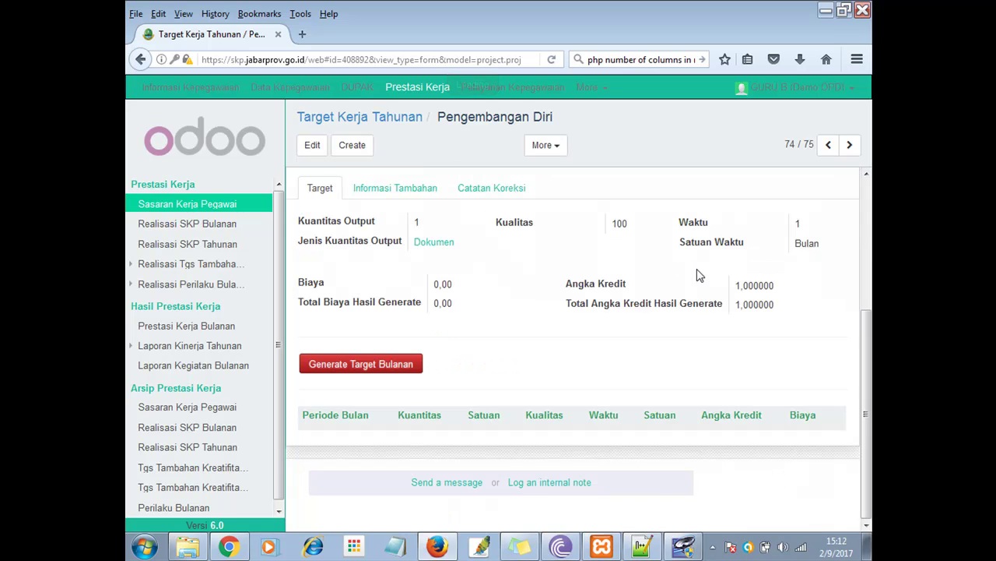
# Step: Submit the Pengembangan Diri target for assessment and confirm the submission
pyautogui.moveTo(865, 291); pyautogui.dragTo(866, 218)
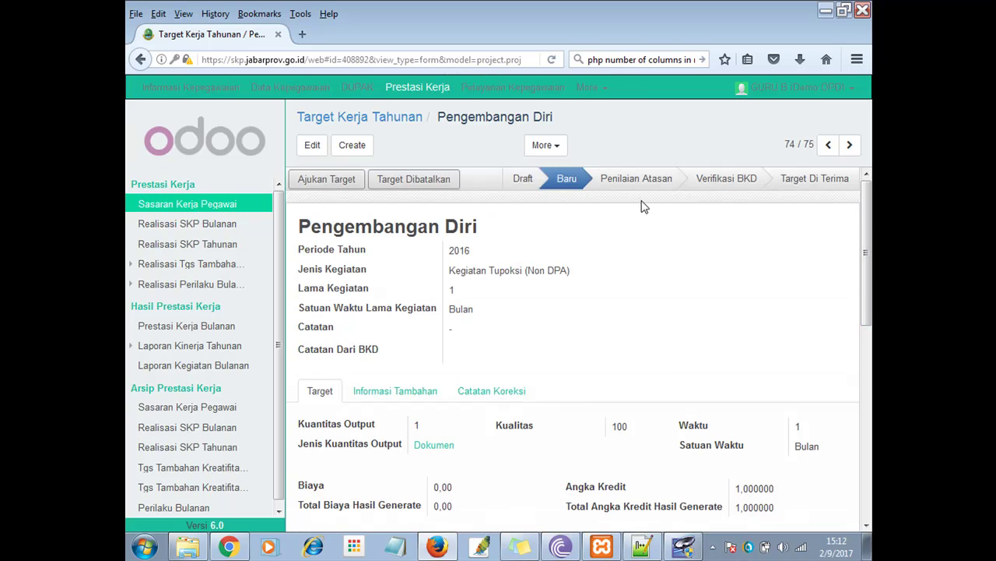
pyautogui.click(321, 180)
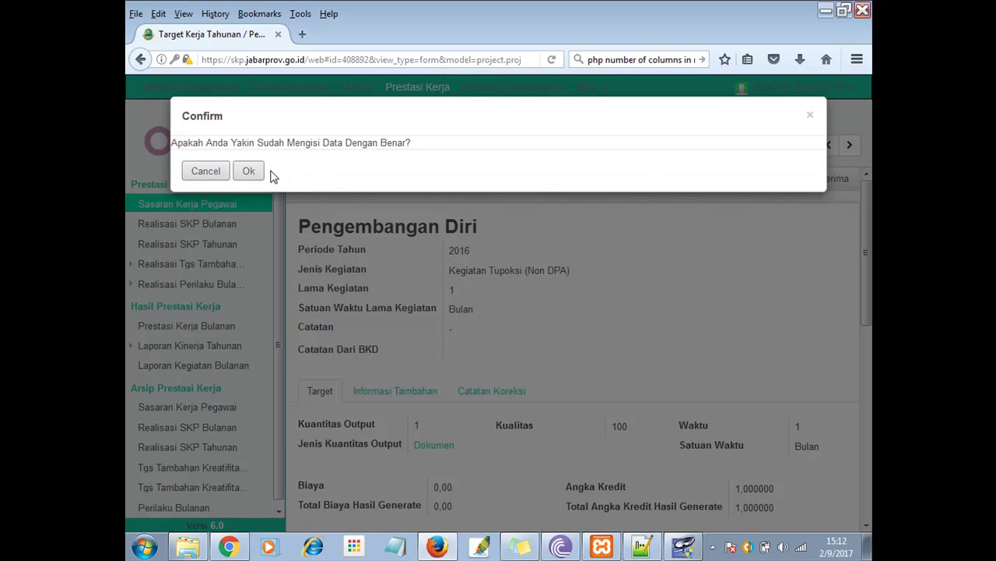
pyautogui.click(248, 171)
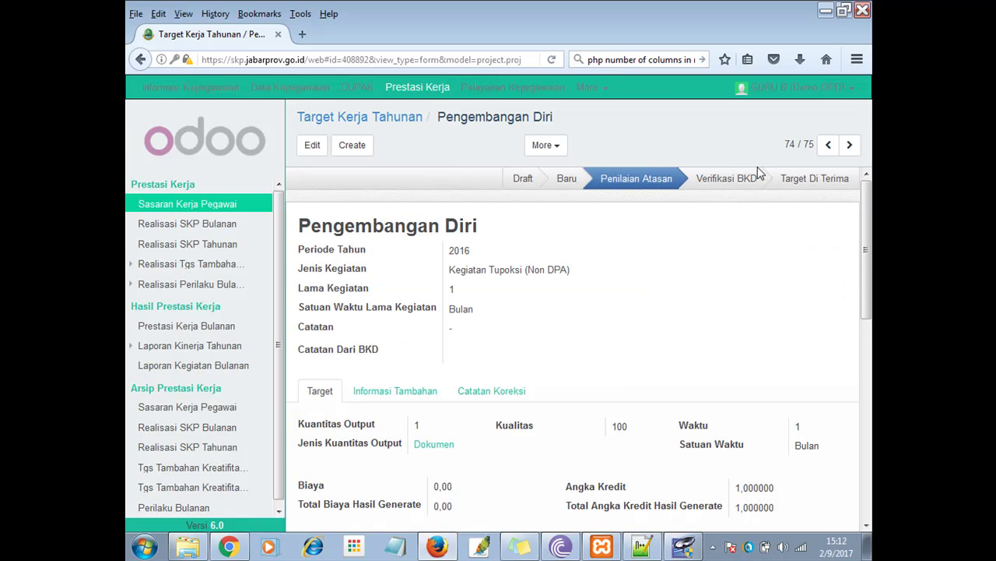
# Step: Go to the last annual target, Pengembangan Profesi, and open it for editing
pyautogui.click(854, 149)
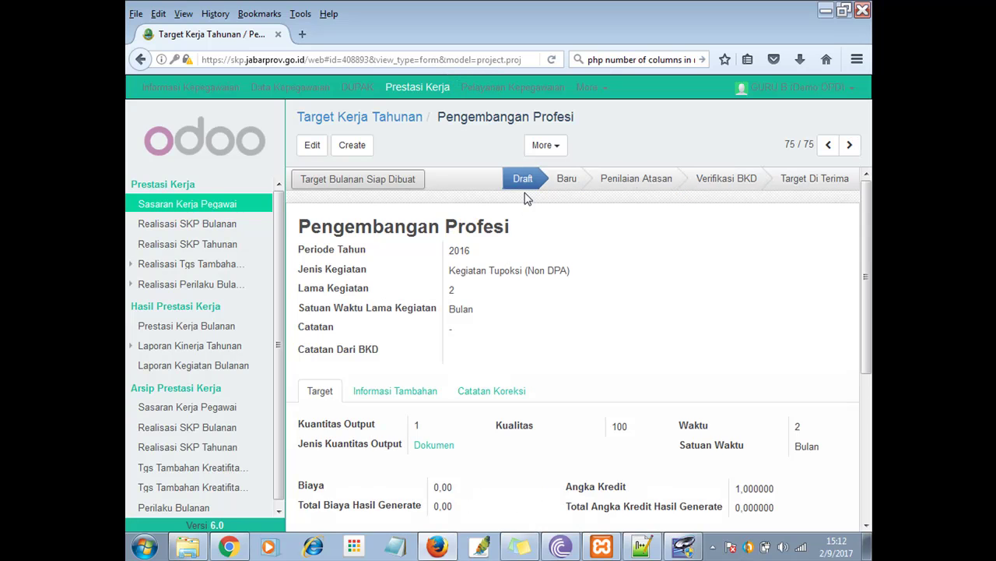
pyautogui.moveTo(527, 225); pyautogui.dragTo(501, 251)
pyautogui.click(646, 266)
pyautogui.click(310, 148)
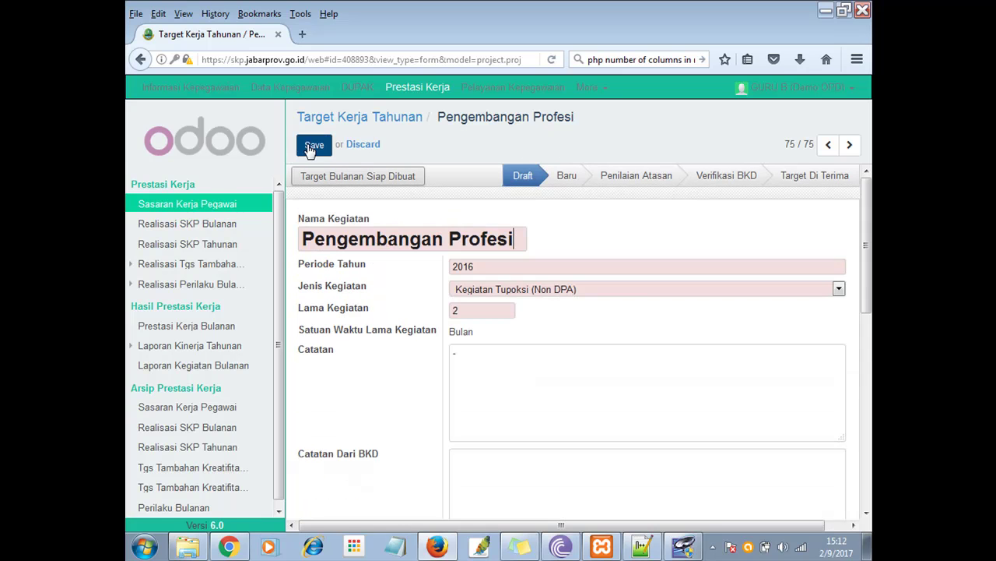
# Step: Mark the Pengembangan Profesi target as ready for monthly targets and generate its monthly targets
pyautogui.click(359, 177)
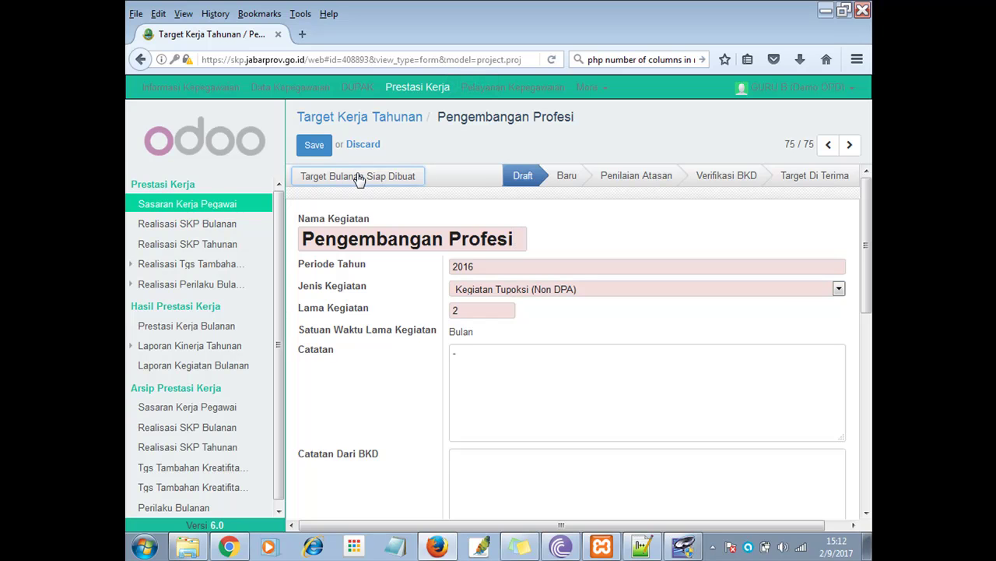
pyautogui.click(359, 178)
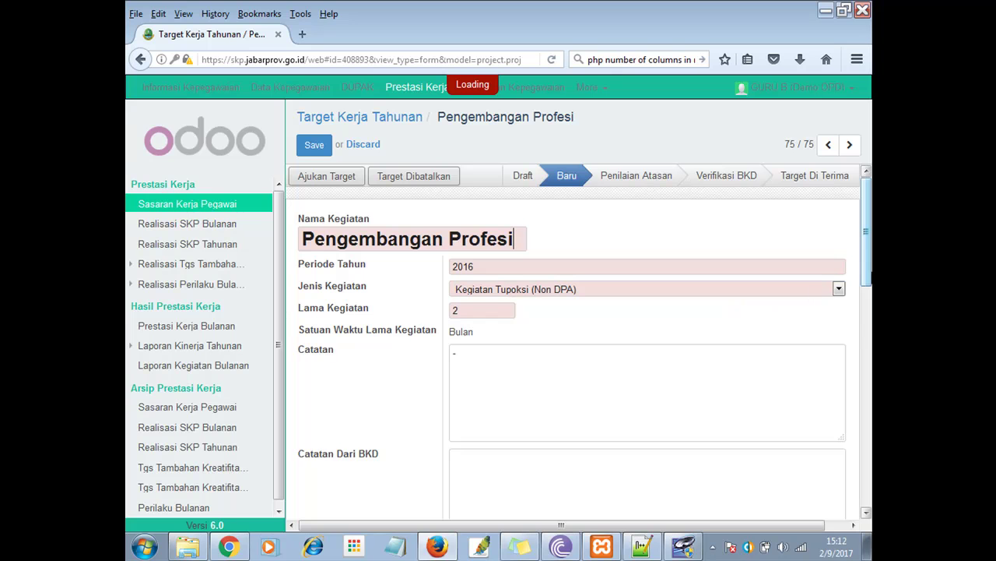
pyautogui.moveTo(862, 267); pyautogui.dragTo(871, 367)
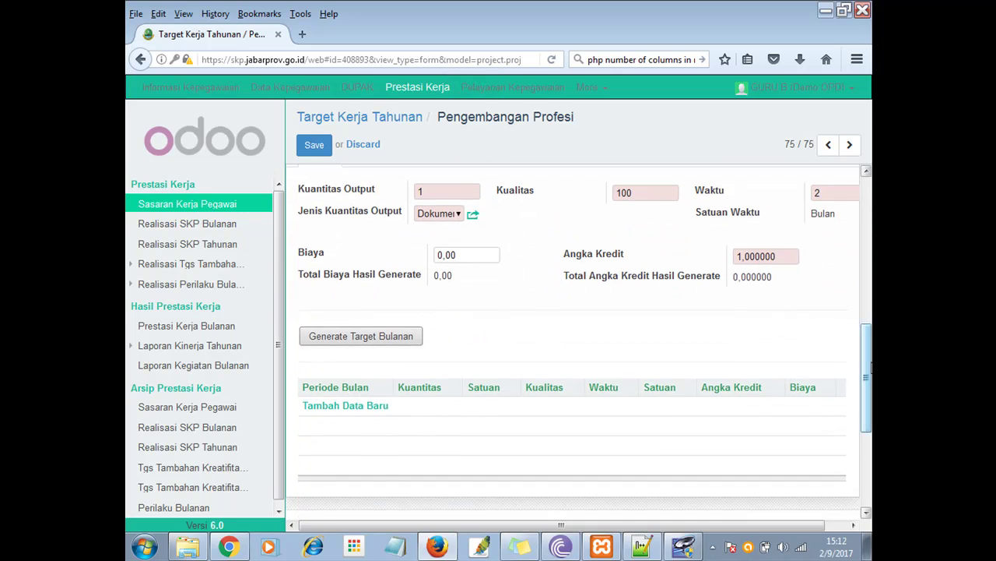
pyautogui.click(379, 336)
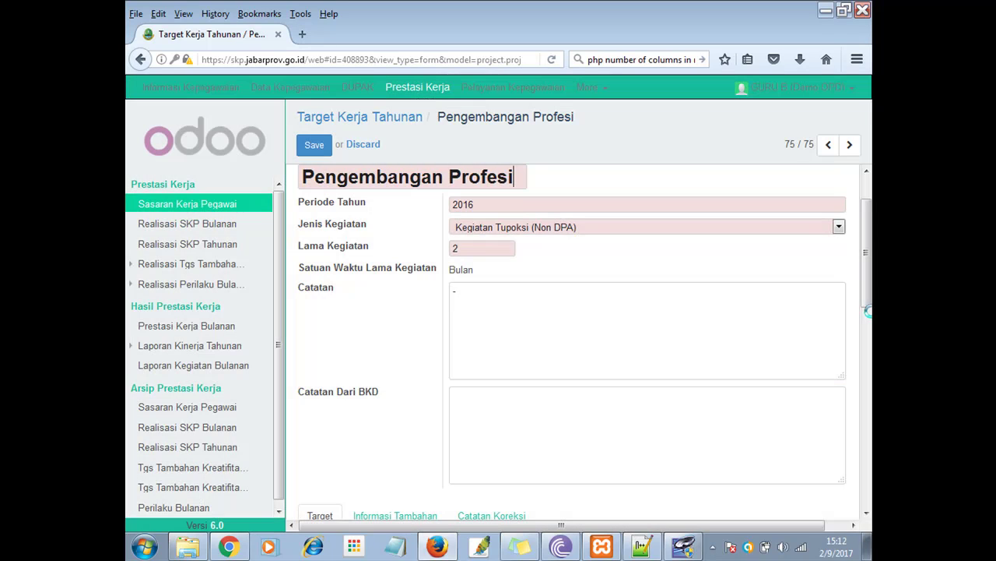
# Step: Change the Februari row's Periode Bulan to Juni and set its Kuantitas to 1
pyautogui.moveTo(868, 311); pyautogui.dragTo(870, 412)
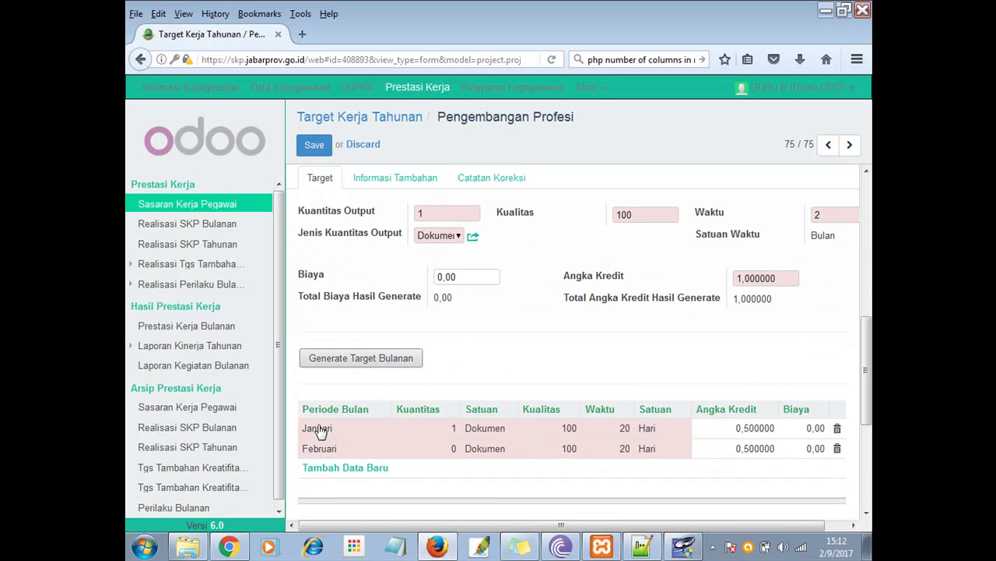
pyautogui.click(503, 430)
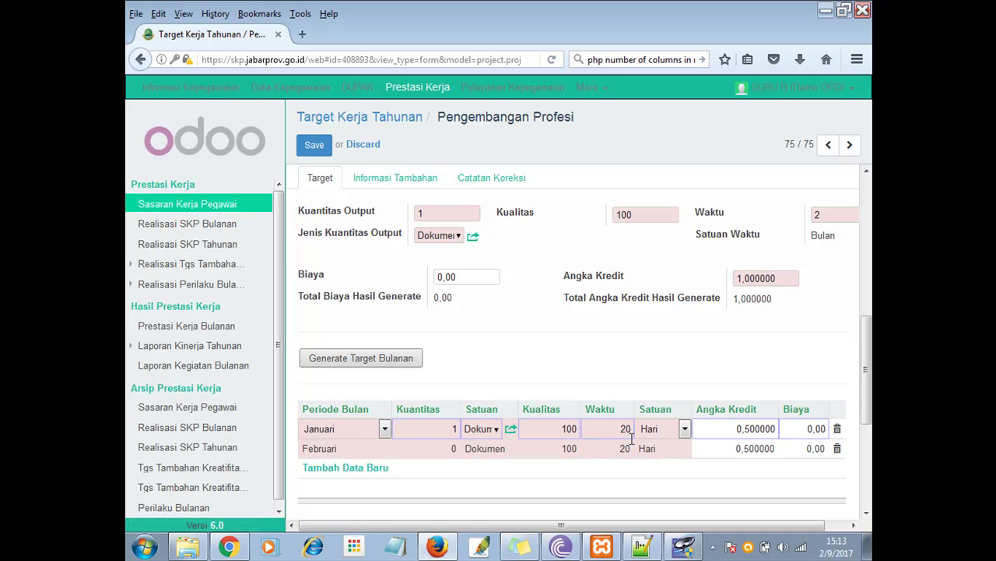
pyautogui.click(733, 427)
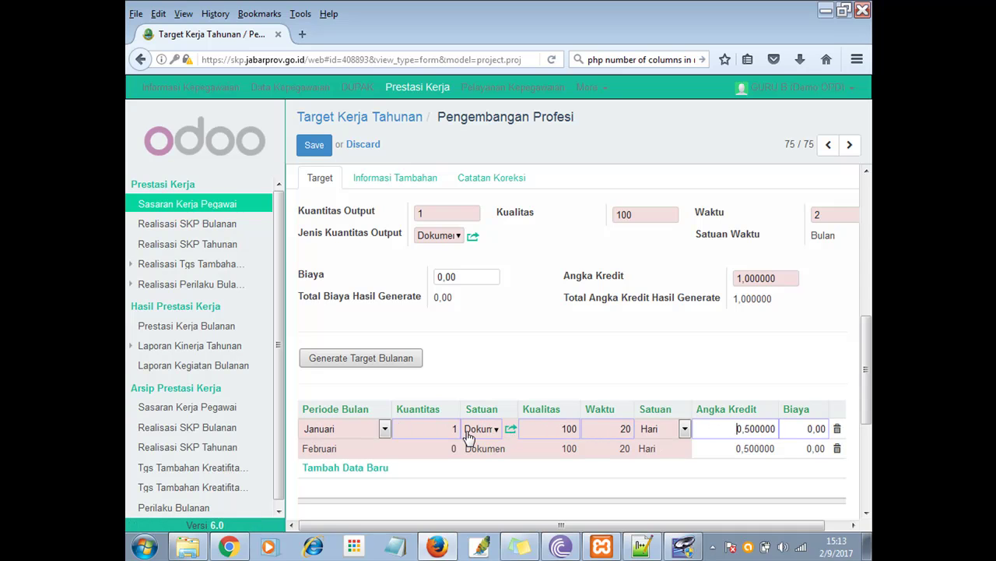
pyautogui.click(378, 450)
pyautogui.click(385, 450)
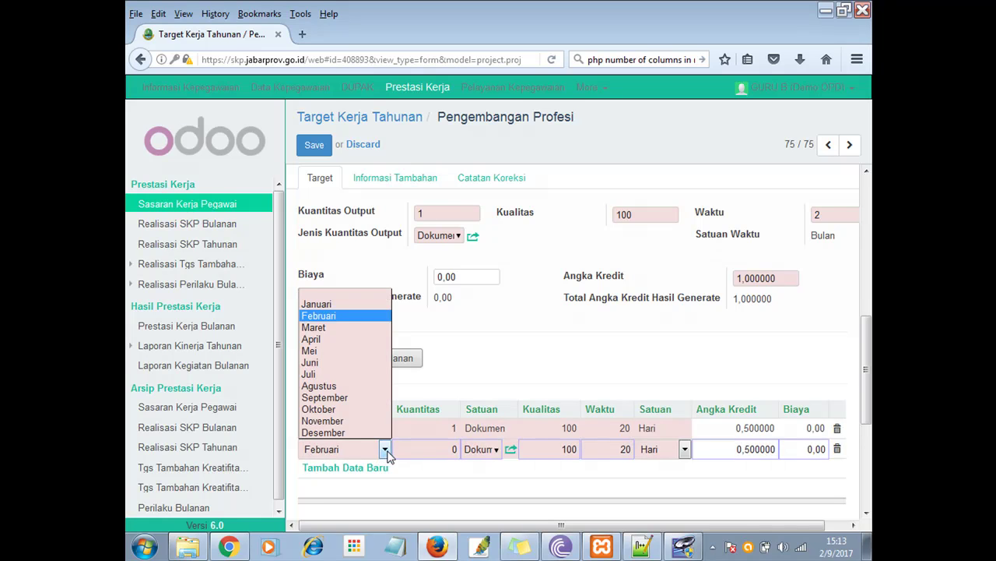
pyautogui.click(331, 362)
pyautogui.press('Tab')
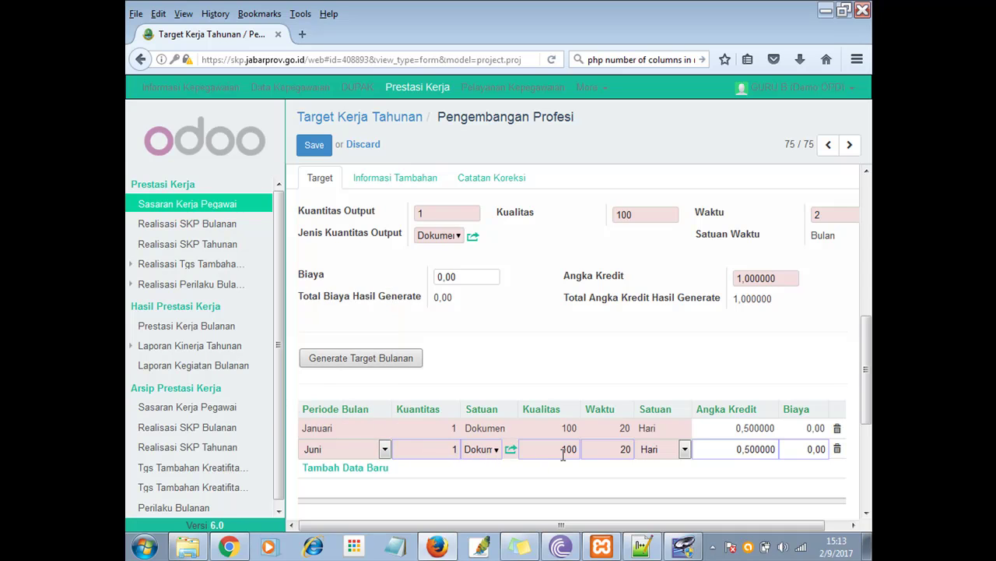
# Step: Save the Pengembangan Profesi target with its monthly rows, submit it for assessment and confirm the submission
pyautogui.click(749, 432)
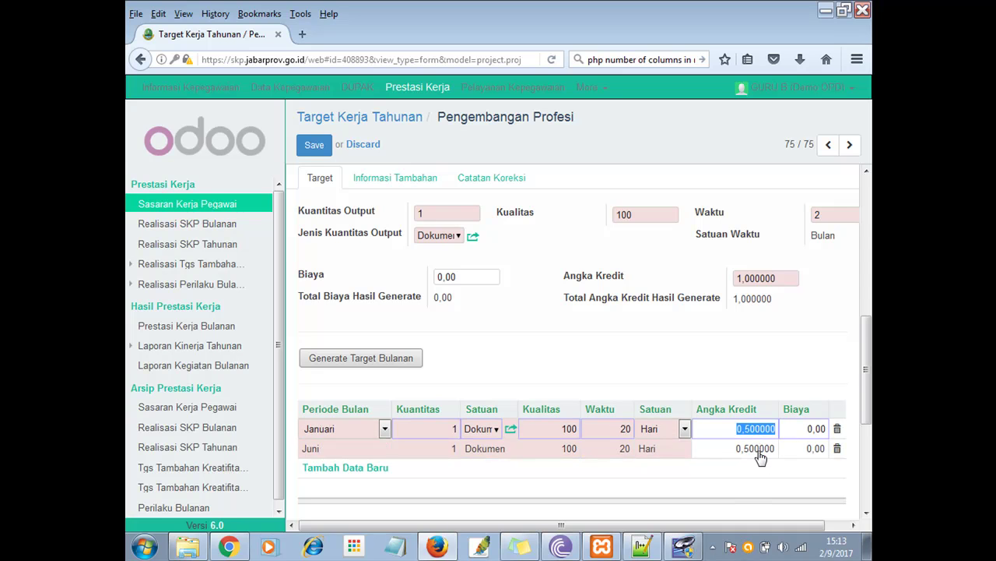
pyautogui.moveTo(865, 422); pyautogui.dragTo(869, 258)
pyautogui.click(327, 148)
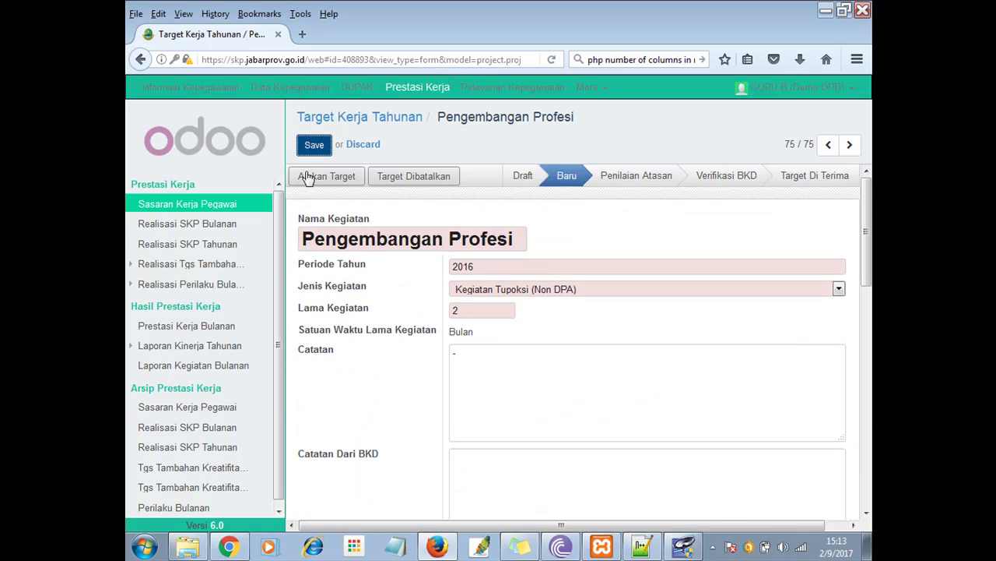
pyautogui.click(308, 178)
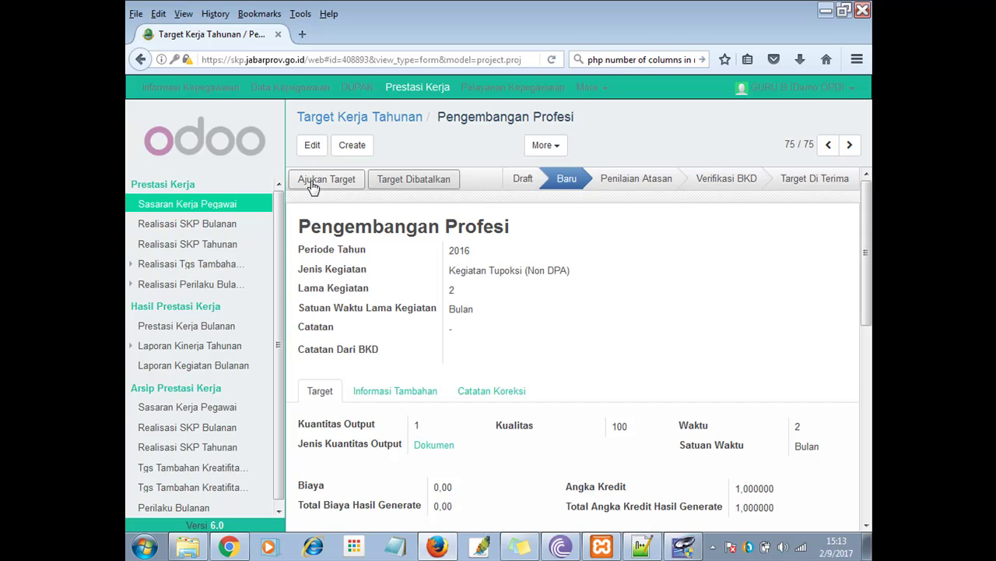
pyautogui.click(311, 185)
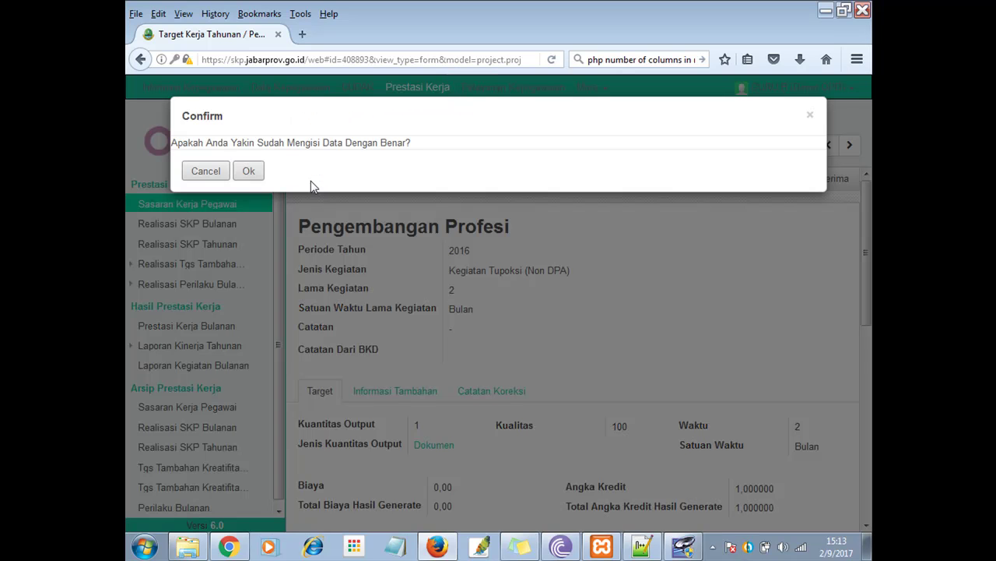
pyautogui.click(248, 174)
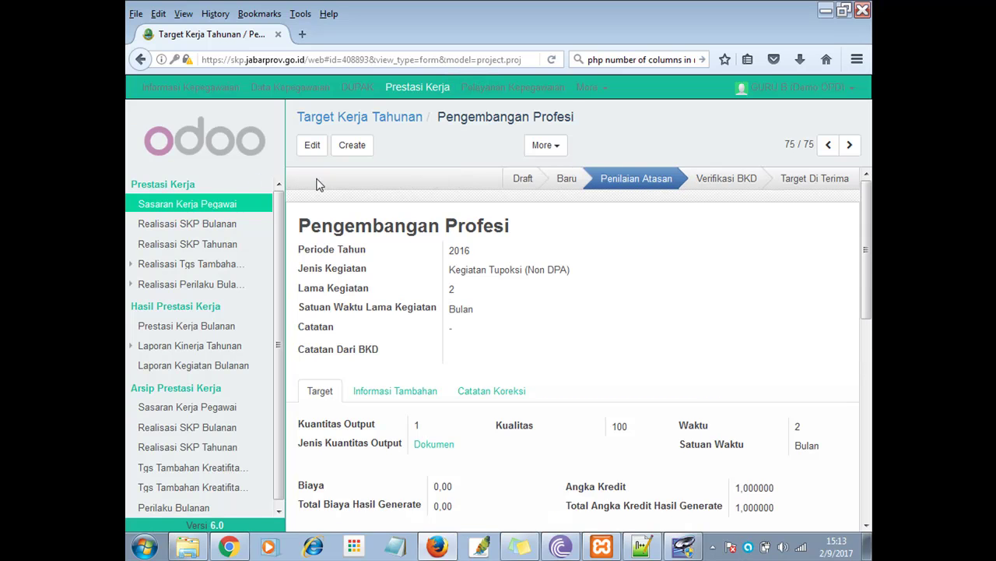
pyautogui.moveTo(867, 257); pyautogui.dragTo(866, 277)
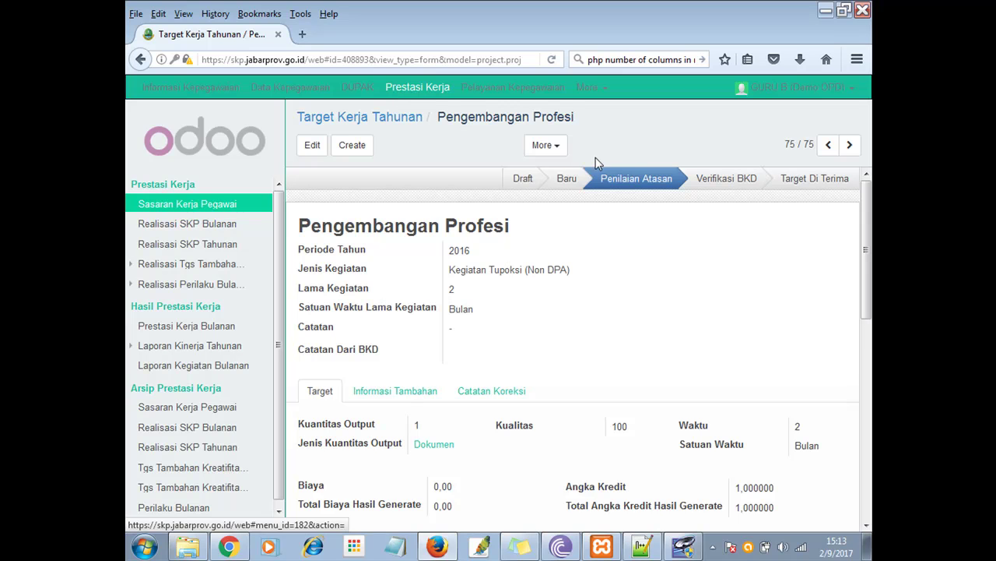
# Step: Return to the Target Kerja Tahunan list and look through this year's targets and their statuses
pyautogui.click(414, 91)
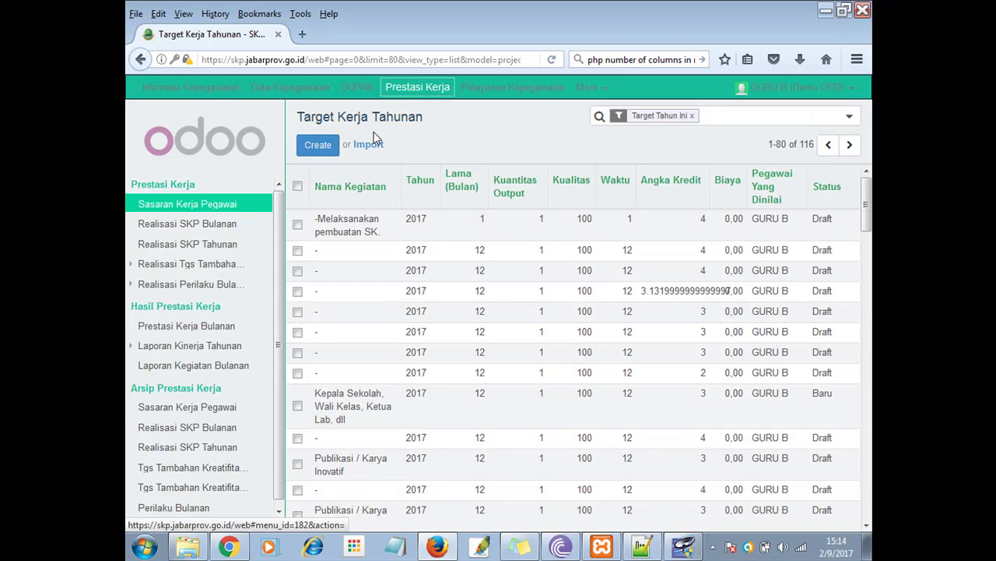
pyautogui.click(718, 115)
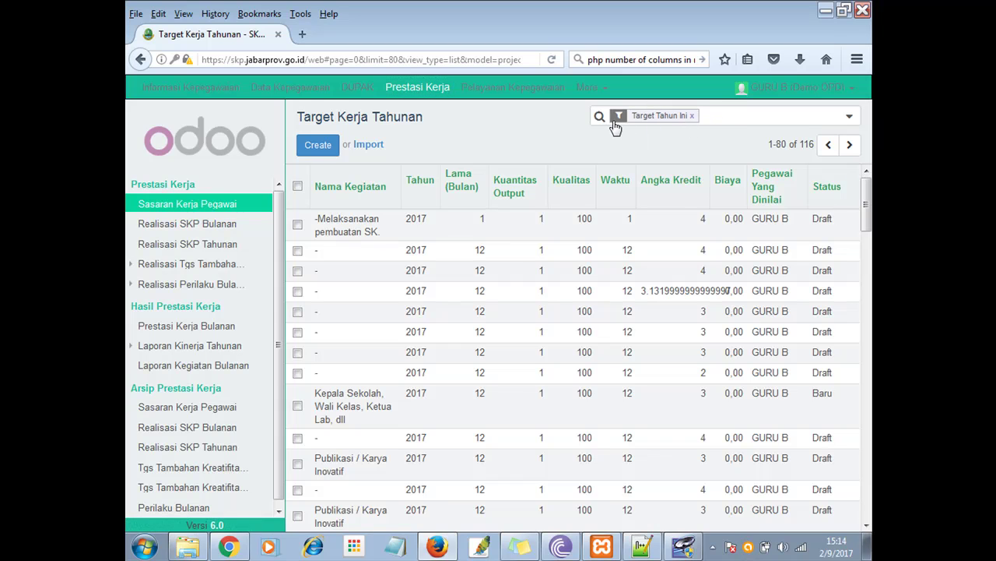
pyautogui.moveTo(866, 228); pyautogui.dragTo(866, 492)
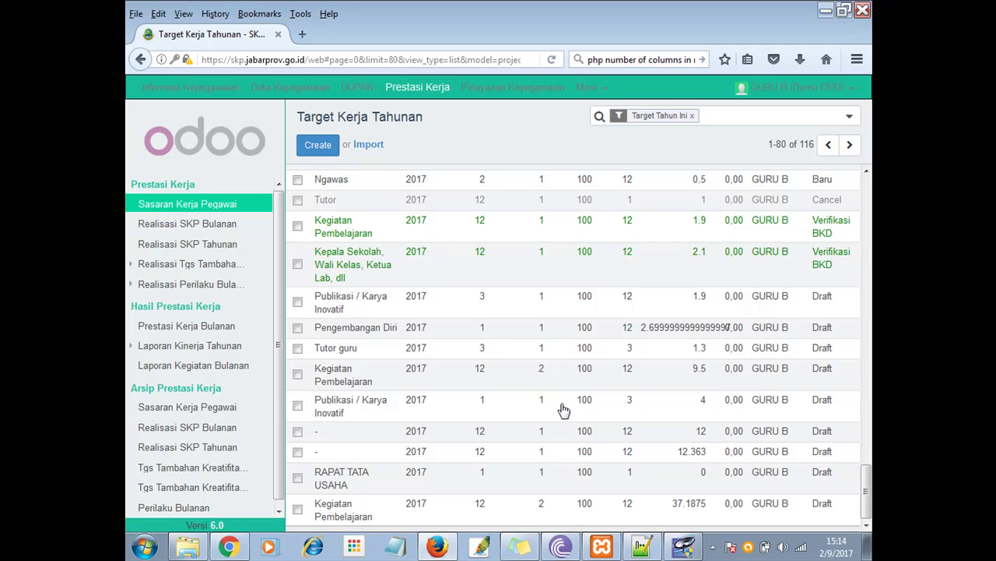
pyautogui.scroll(3, 564, 410)
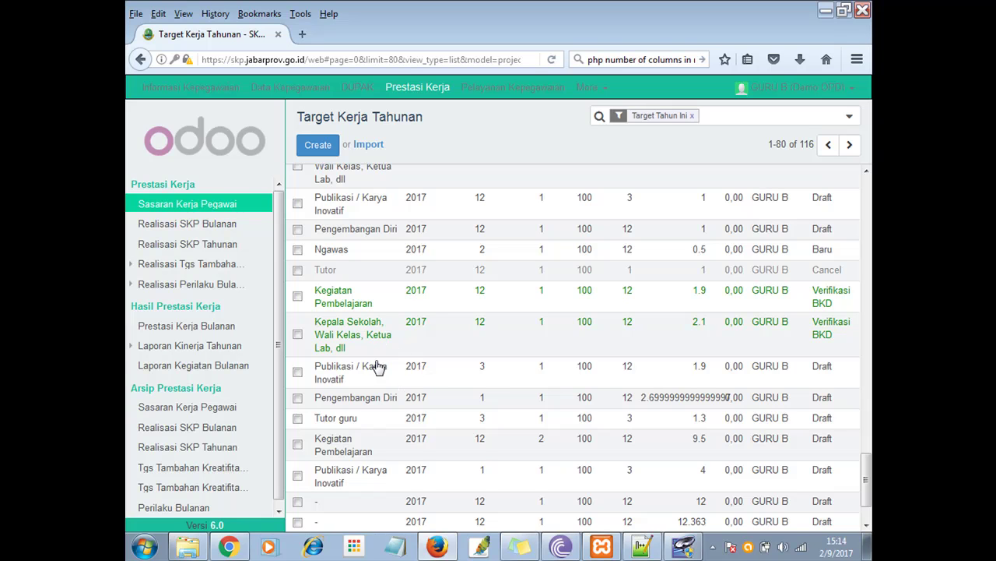
pyautogui.scroll(-3, 377, 367)
pyautogui.scroll(3, 377, 367)
pyautogui.scroll(-2, 376, 408)
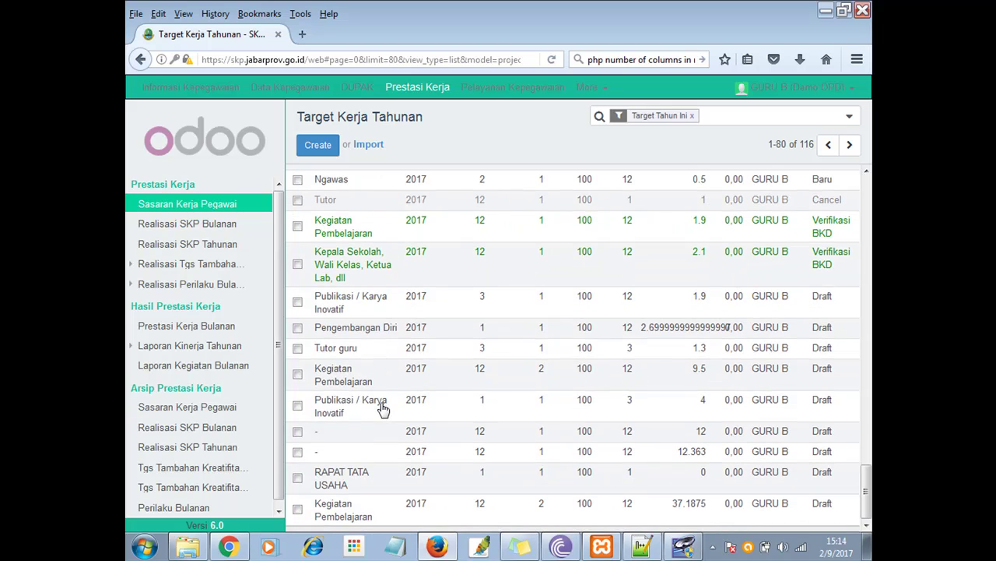
pyautogui.scroll(2, 436, 343)
# Step: Open the Kegiatan Pembelajaran target in Verifikasi BKD status and review its monthly rows, status history and header details
pyautogui.click(380, 309)
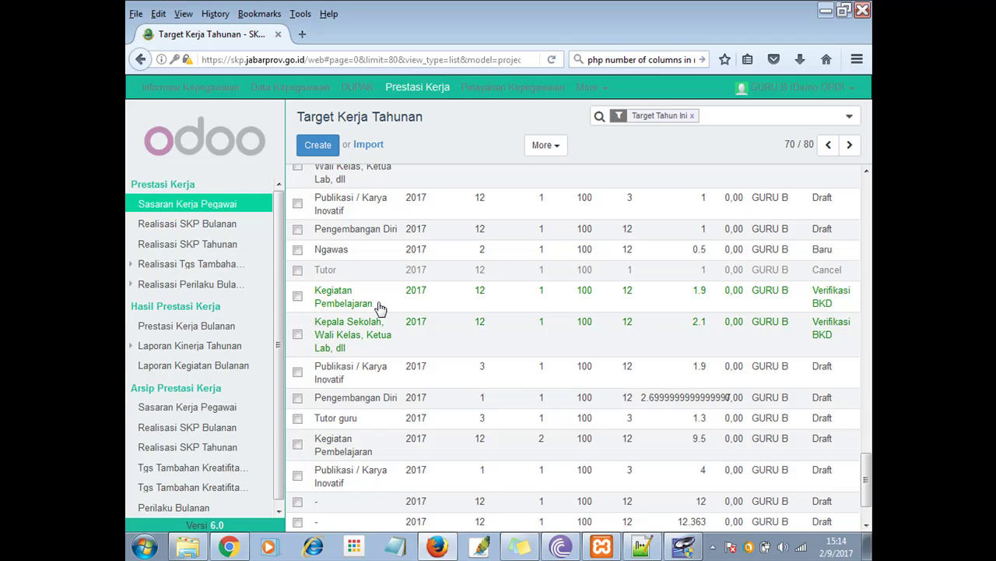
pyautogui.click(379, 310)
pyautogui.moveTo(864, 271); pyautogui.dragTo(865, 409)
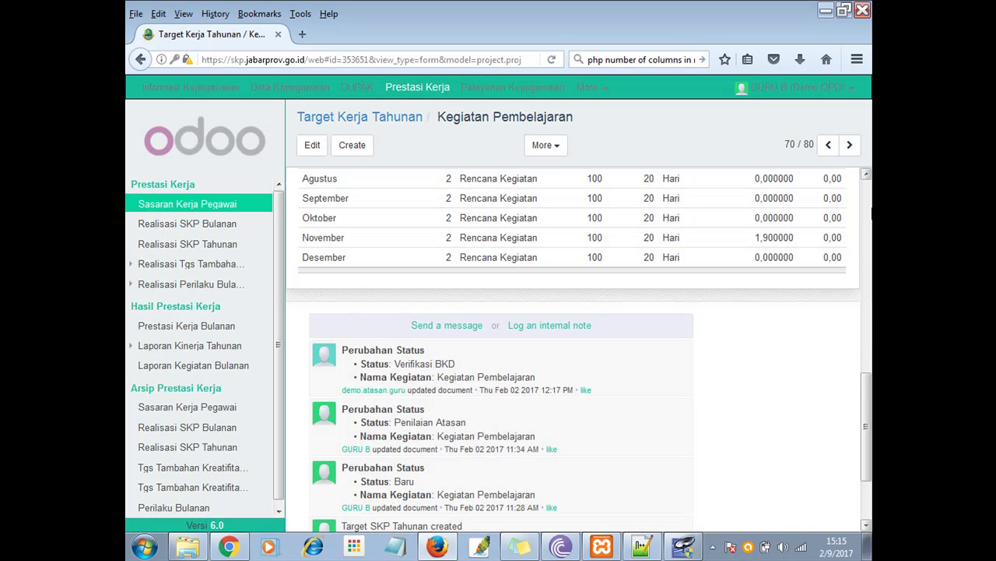
pyautogui.moveTo(869, 424); pyautogui.dragTo(869, 197)
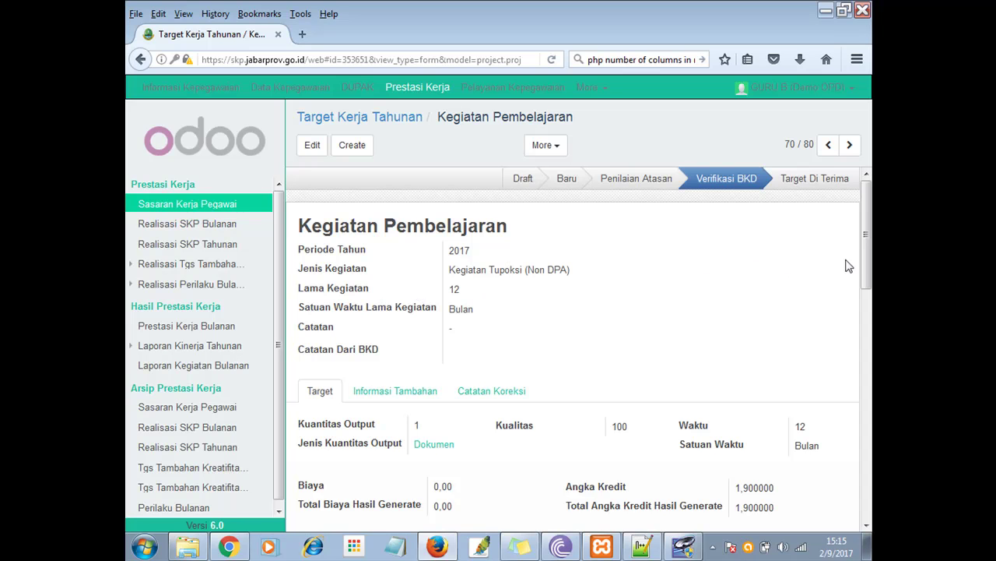
pyautogui.moveTo(866, 254)
pyautogui.mouseDown()
pyautogui.moveTo(868, 288)
pyautogui.moveTo(865, 247)
pyautogui.mouseUp()
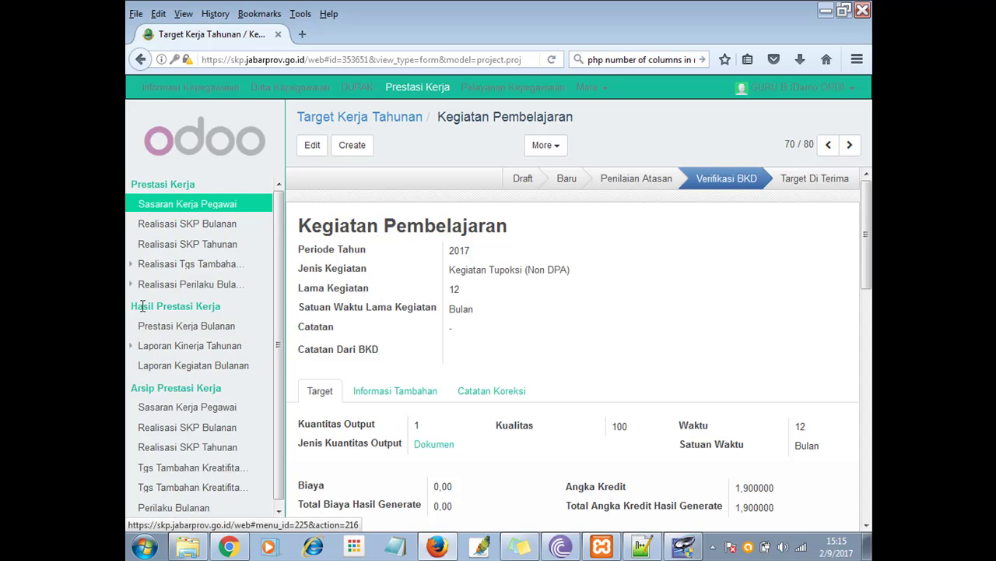
# Step: View the Laporan Kegiatan Bulanan report dialog, dismiss it without saving a report, and open the Prestasi Kerja Bulanan recap
pyautogui.click(210, 370)
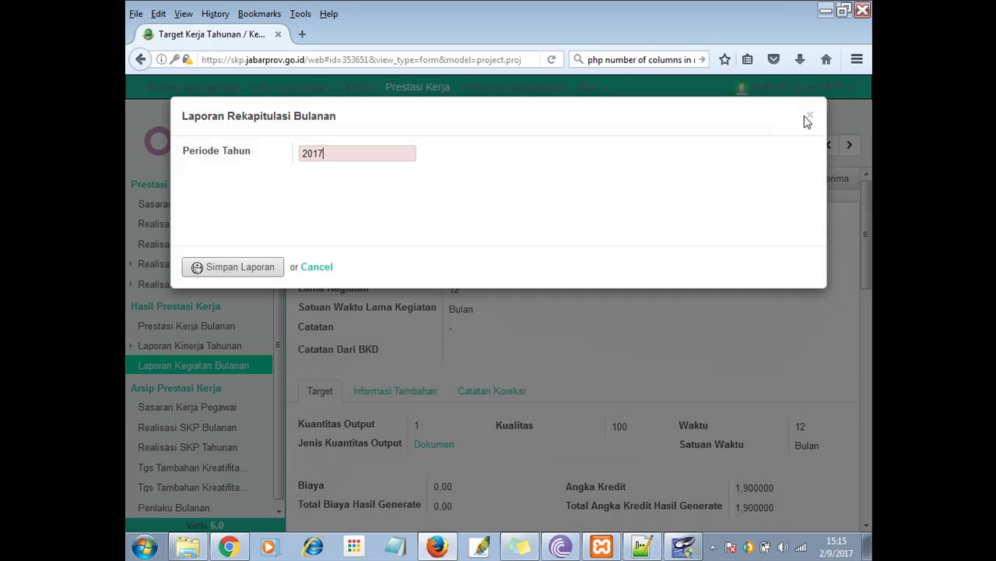
pyautogui.click(810, 117)
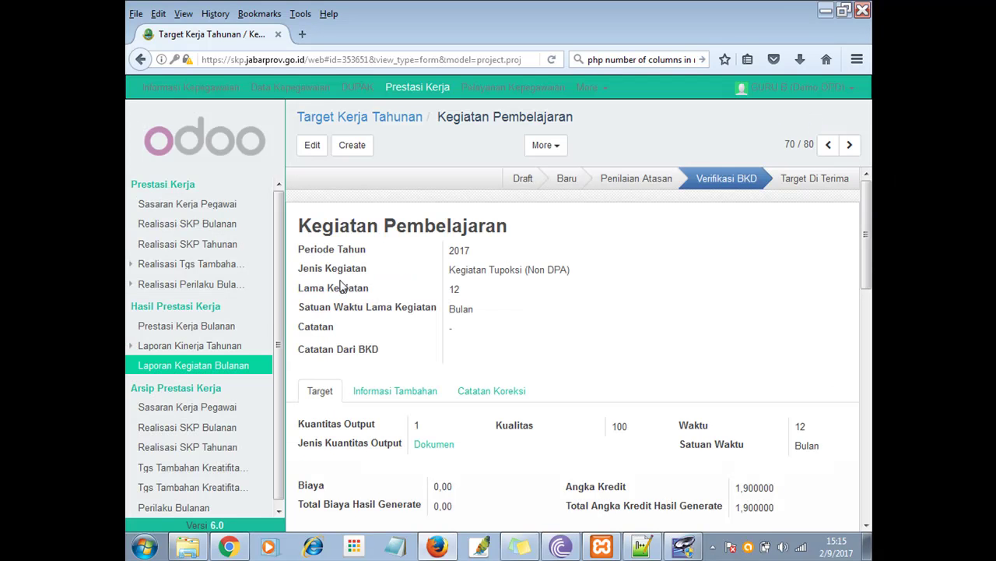
pyautogui.click(189, 330)
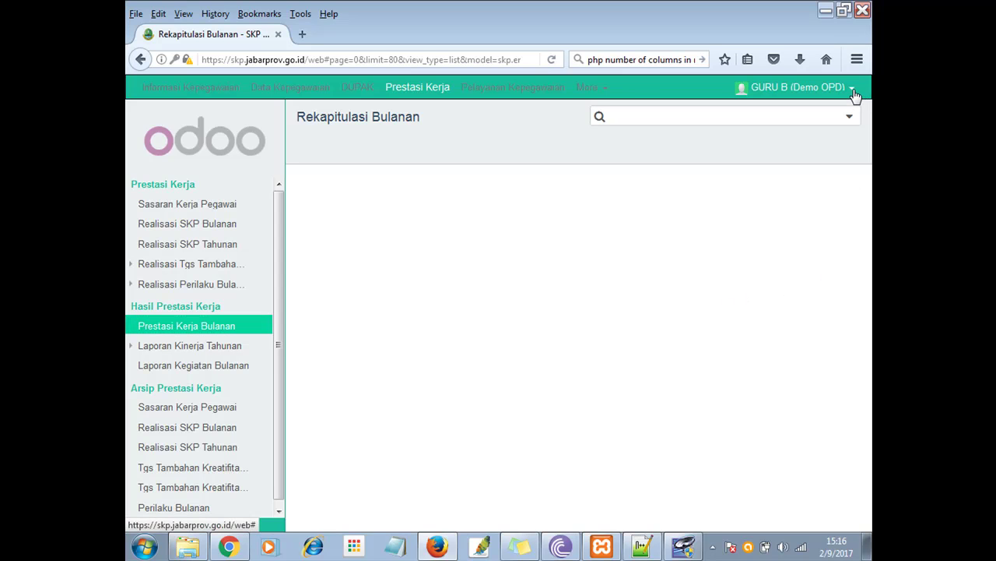
# Step: Examine the account preferences, including the avatar, language, time zone, email and signature settings, and close them without saving
pyautogui.click(807, 89)
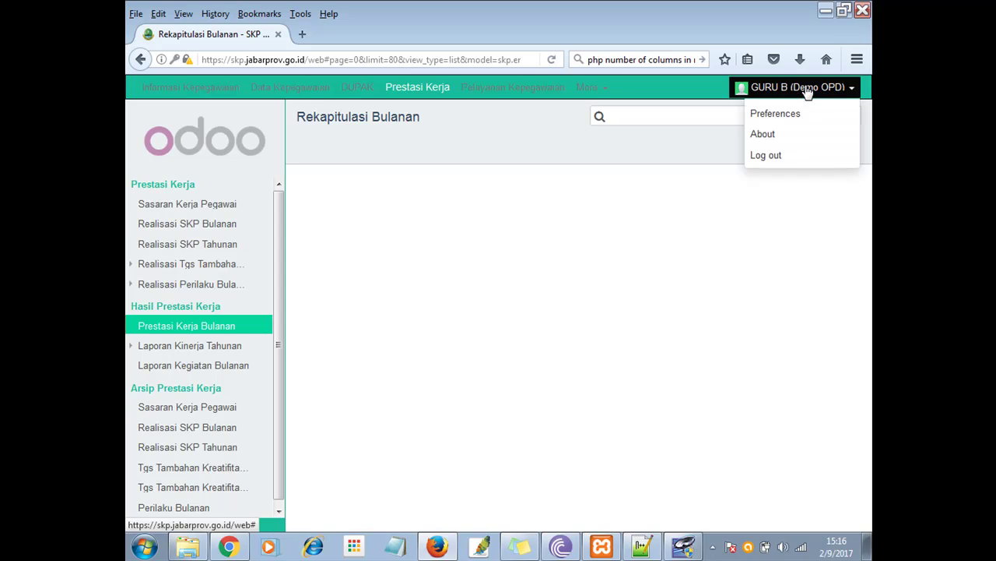
pyautogui.click(770, 117)
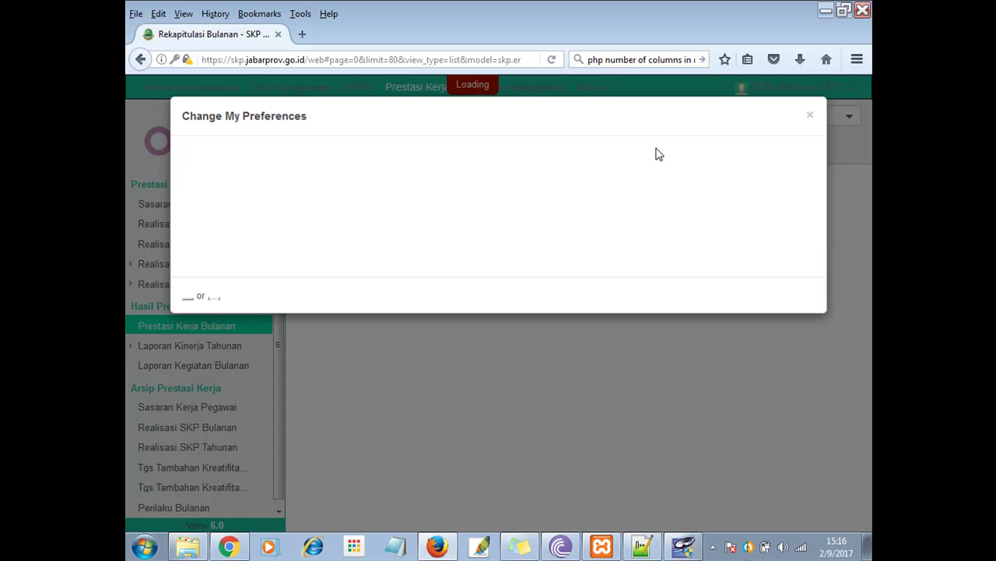
pyautogui.moveTo(780, 166)
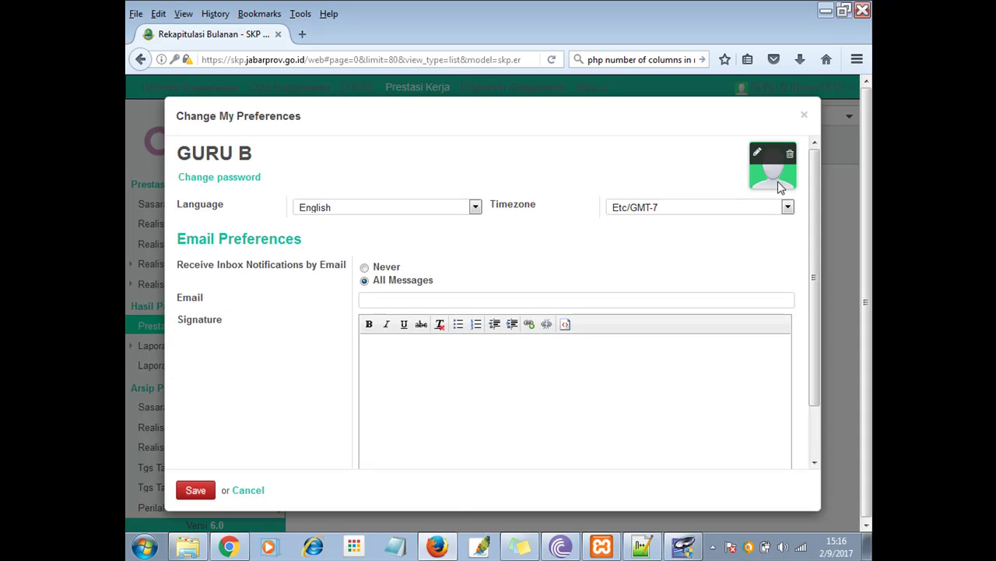
pyautogui.click(757, 152)
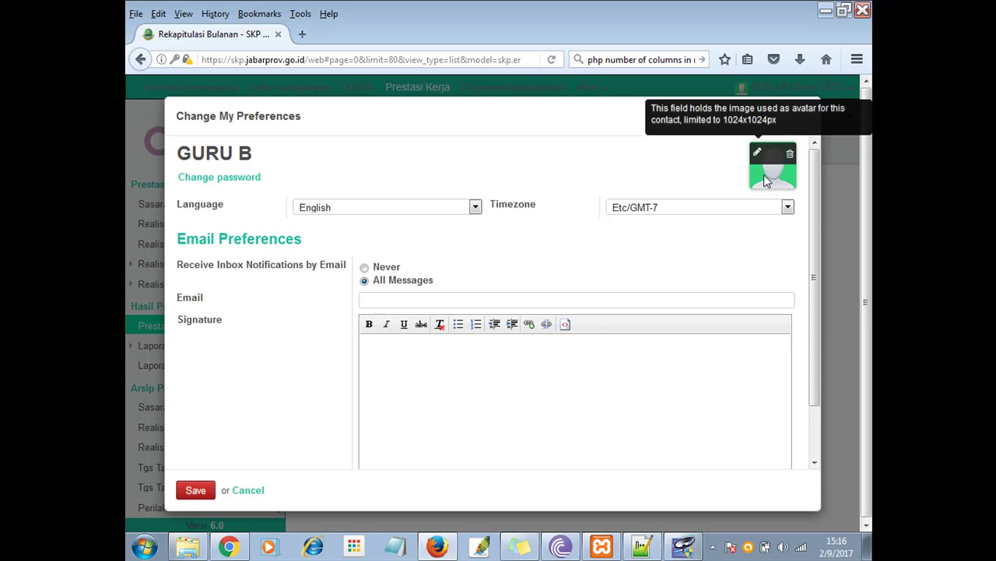
pyautogui.scroll(-1, 615, 401)
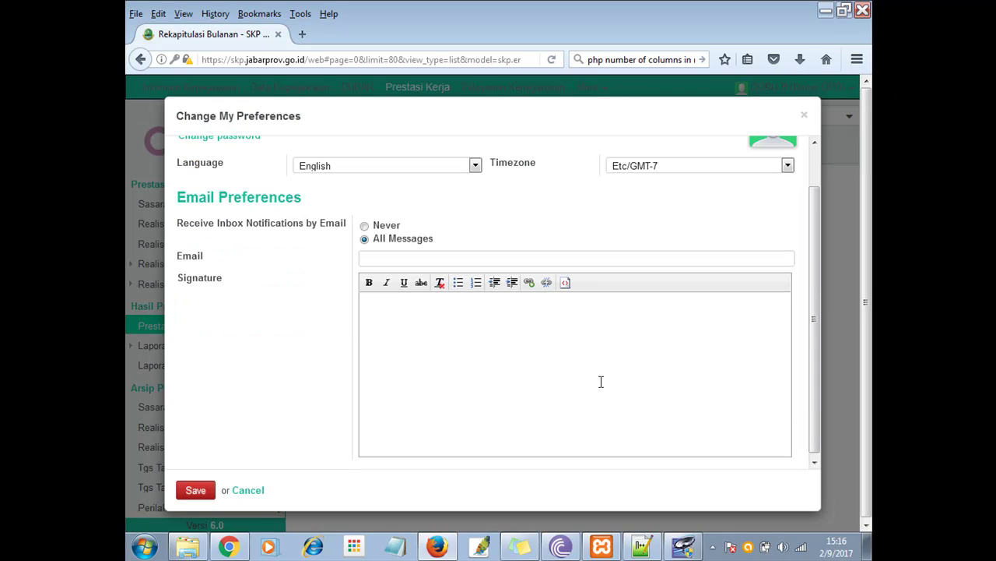
pyautogui.click(247, 492)
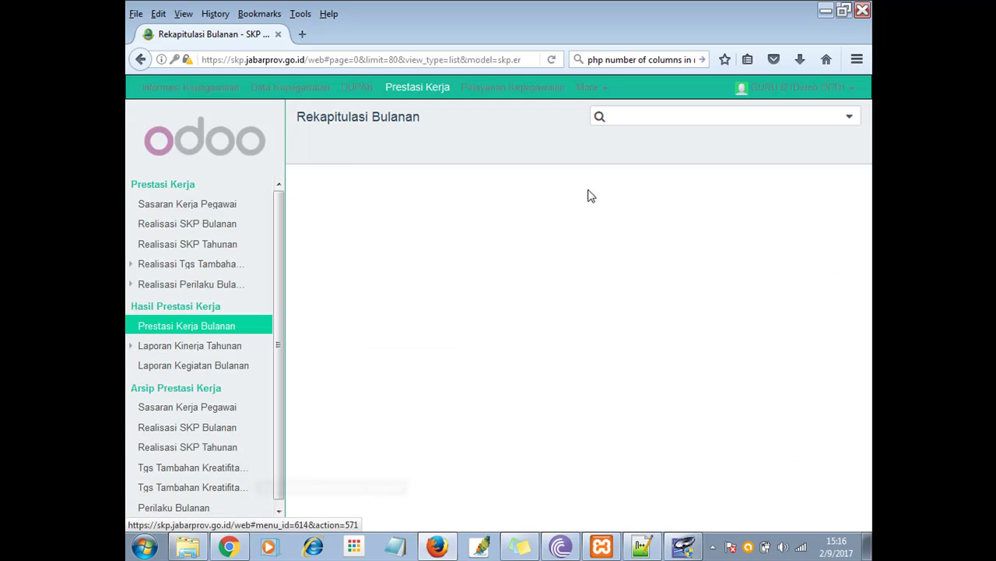
# Step: Open the Informasi Kepegawaian inbox
pyautogui.click(200, 94)
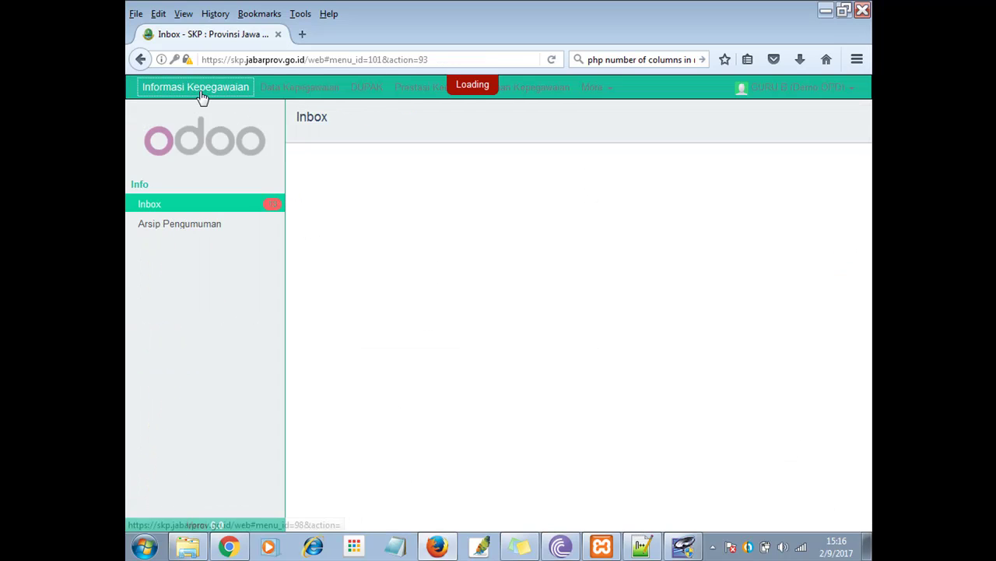